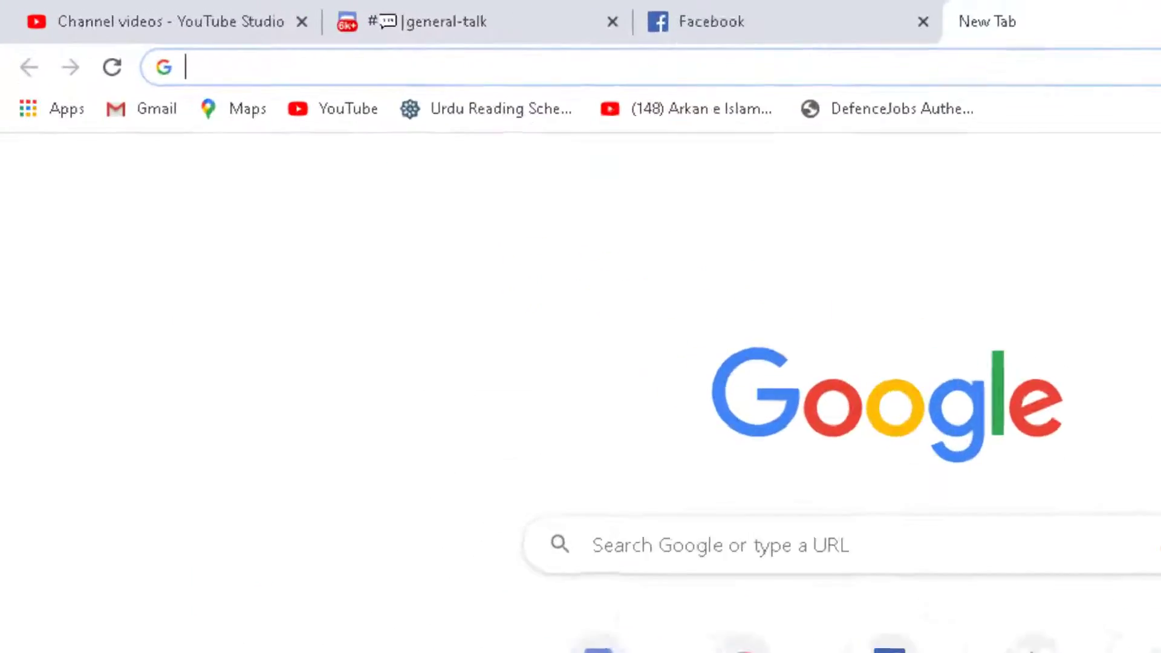
# Open the getintopc.com website and search it for Adobe animate 2020.
pyautogui.write('Getintop')
pyautogui.press('Return')
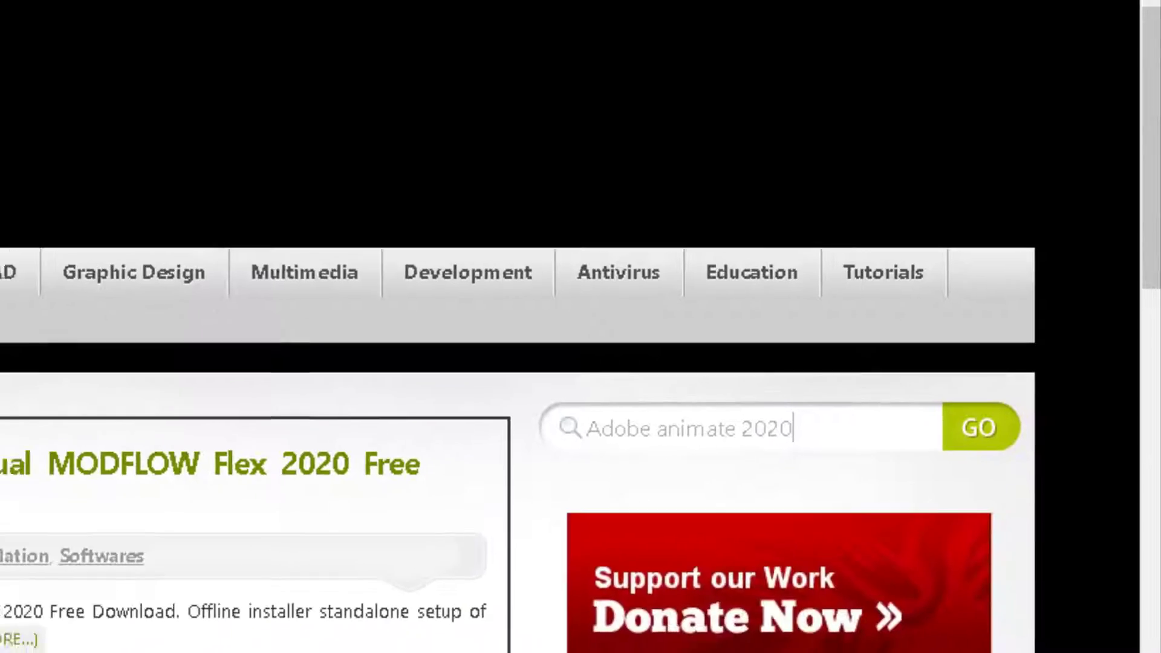
pyautogui.press('Return')
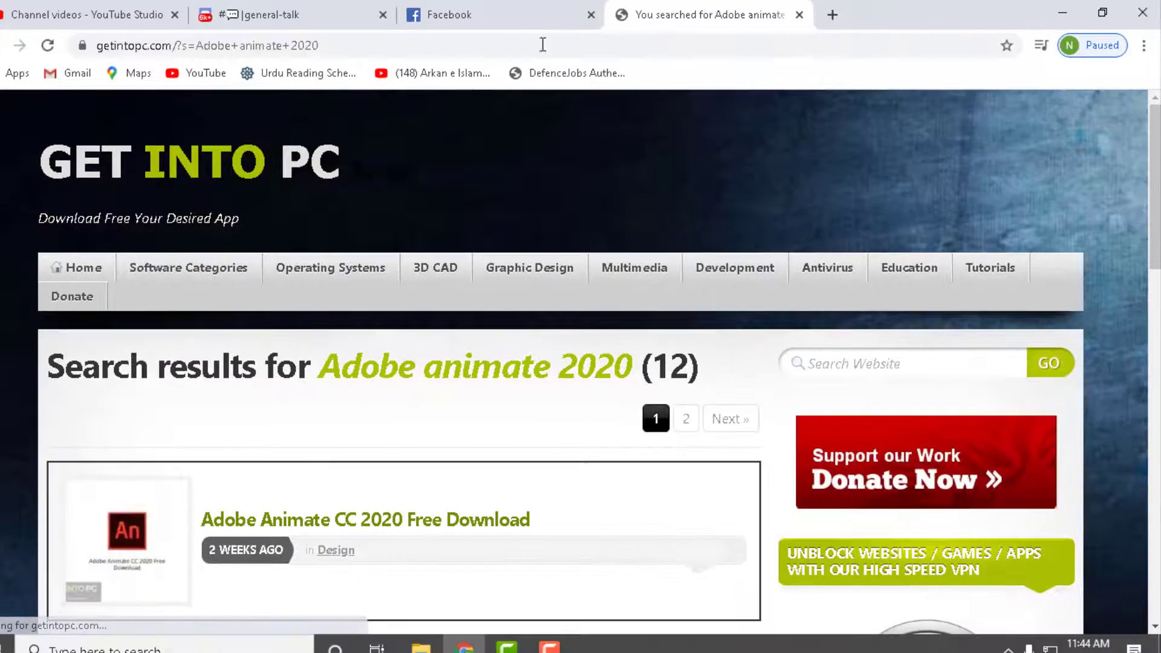
# Open the Adobe Animate CC 2020 Free Download post and examine its details, 64-bit download link and archive password.
pyautogui.scroll(-8, 409, 372)
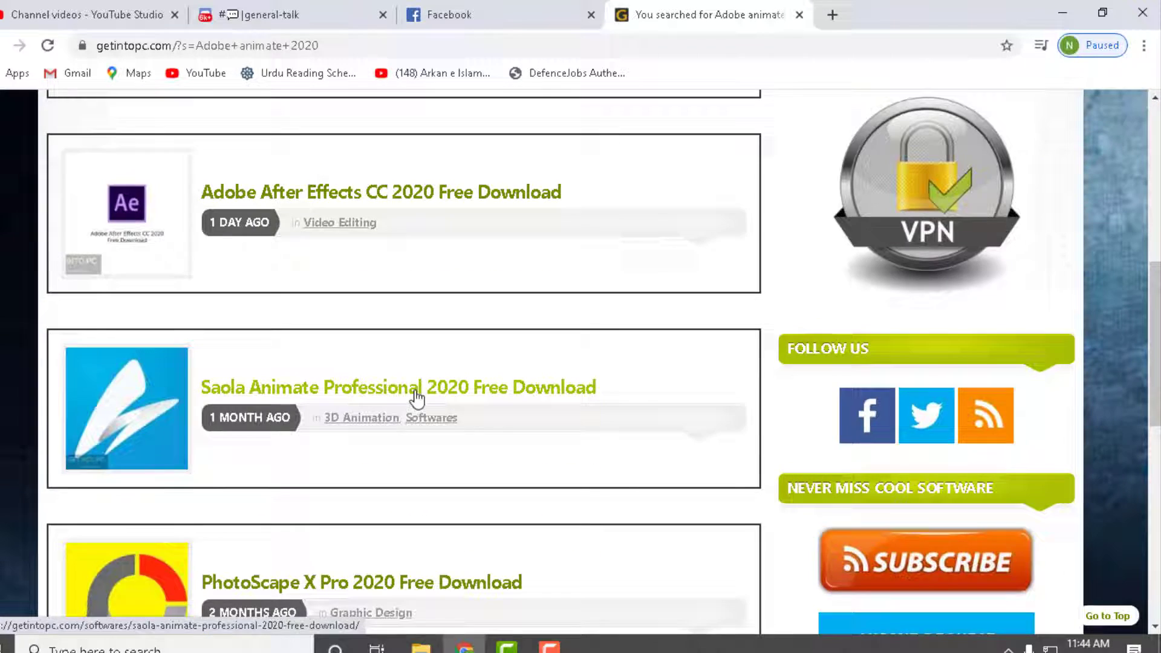
pyautogui.scroll(6, 393, 399)
pyautogui.click(376, 411)
pyautogui.scroll(-15, 375, 418)
pyautogui.moveTo(80, 228); pyautogui.dragTo(287, 304)
pyautogui.scroll(-10, 428, 433)
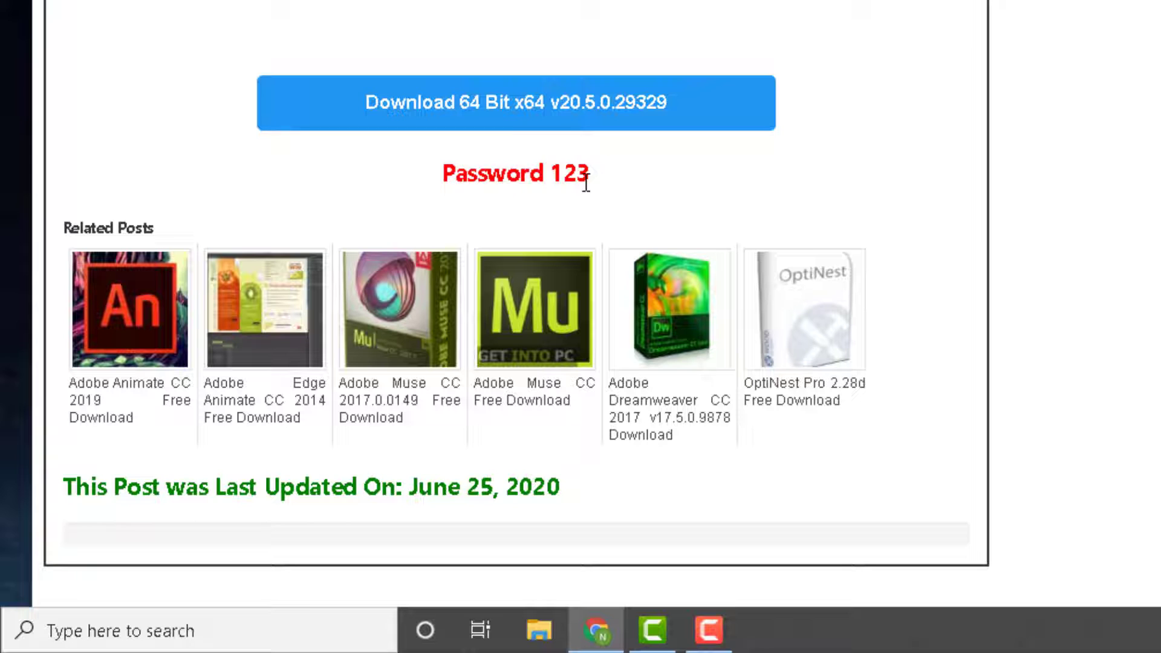
pyautogui.tripleClick(444, 175)
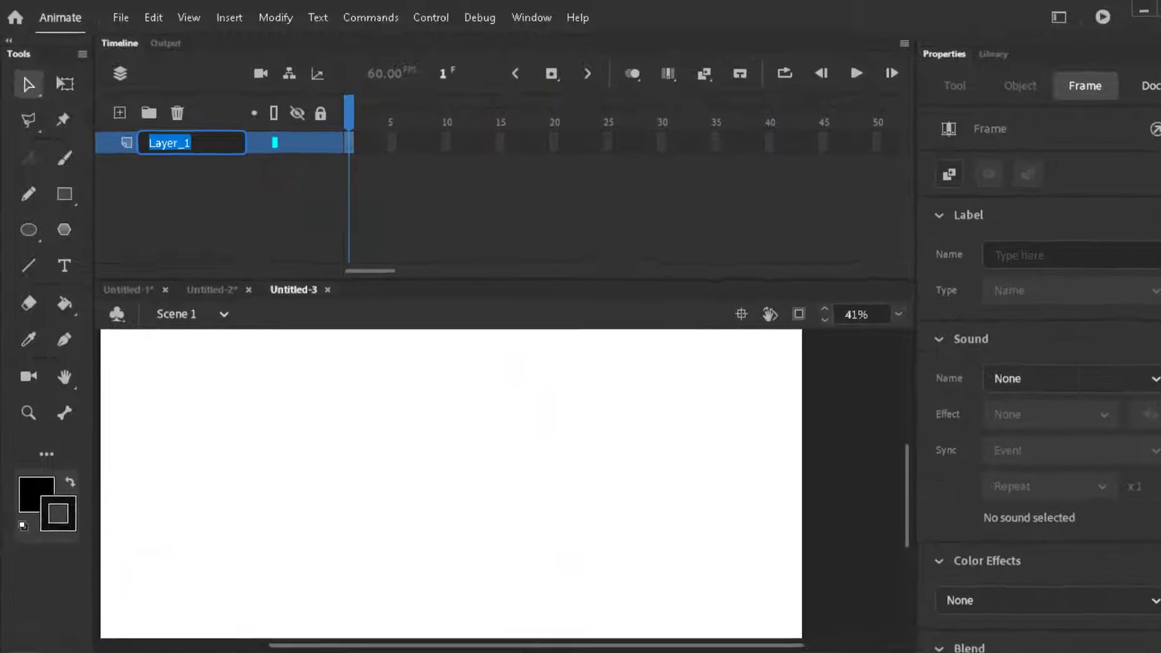
# Rename Layer_1 as Stickman.
pyautogui.write('Stickman')
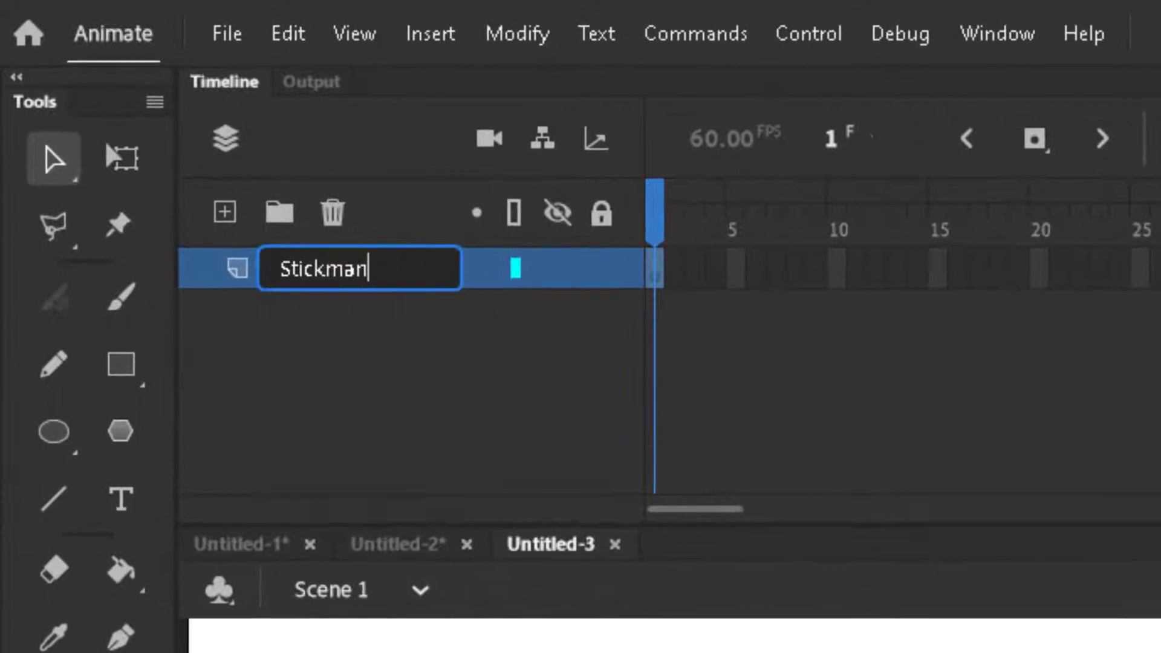
pyautogui.press('Return')
# Draw the stickman's torso, arms and legs as black lines with stroke size 22 and Object Drawing mode off.
pyautogui.click(60, 356)
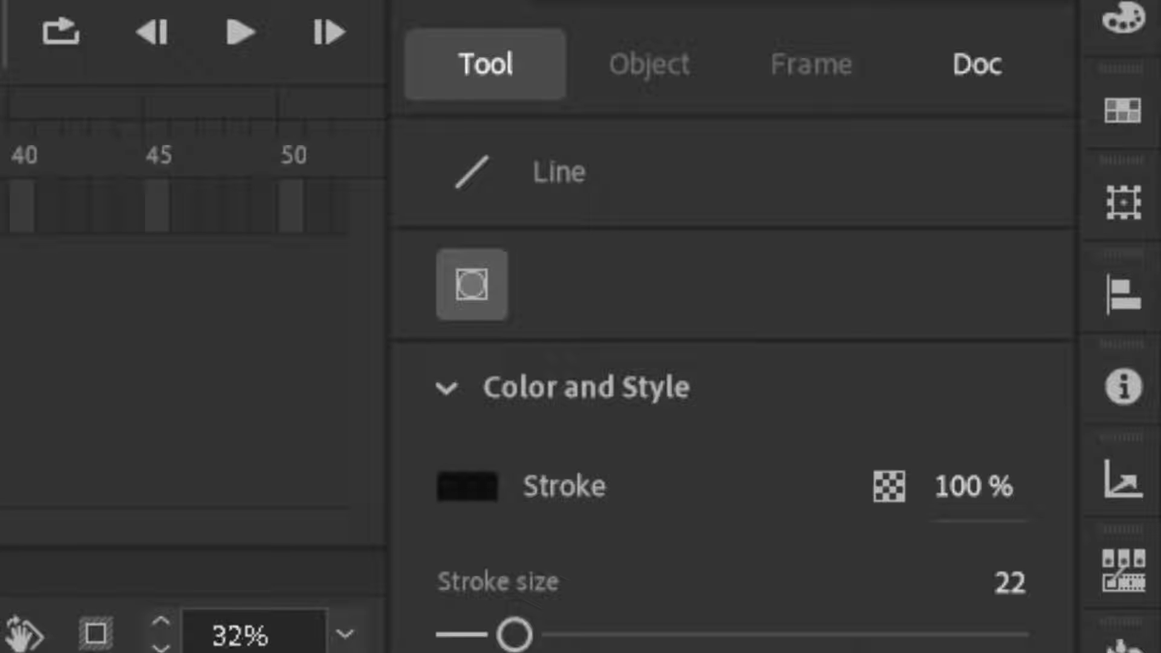
pyautogui.click(473, 290)
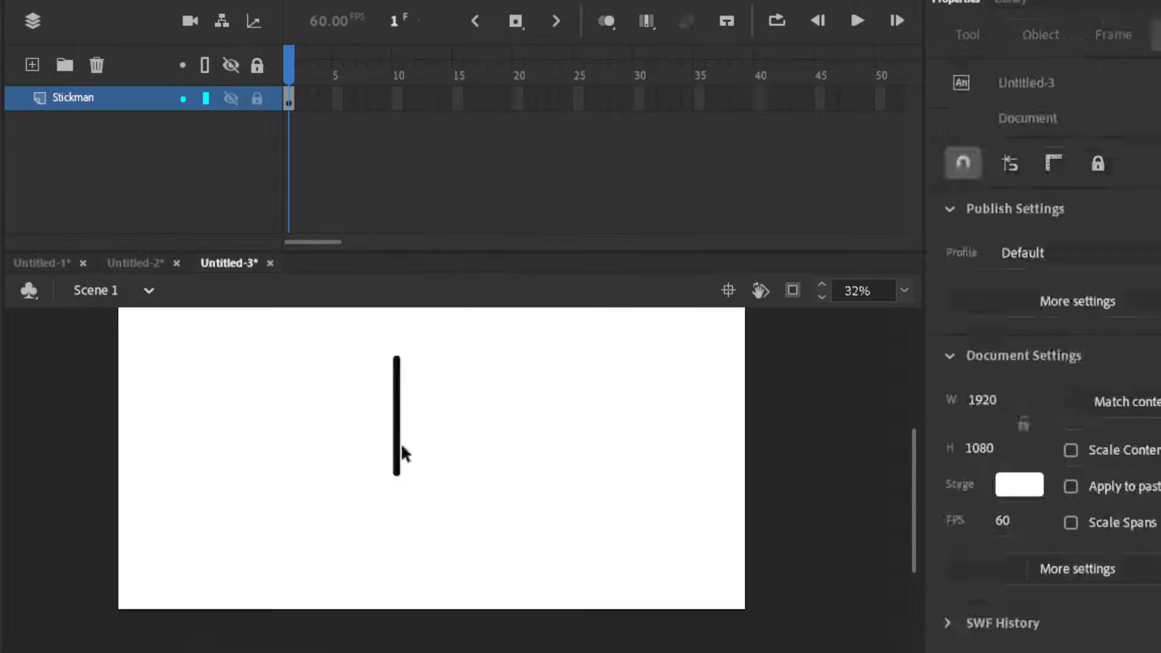
pyautogui.press('n')
pyautogui.moveTo(397, 358); pyautogui.dragTo(467, 420)
pyautogui.press('v')
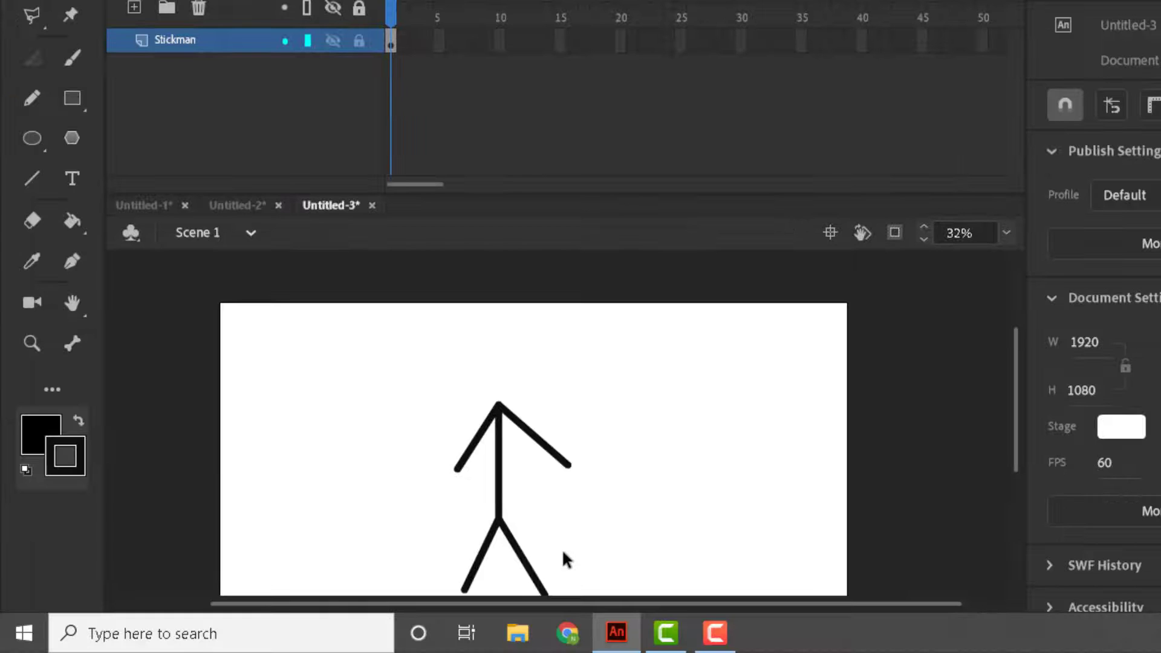
# Try to bend and reposition the limbs of the stickman drawn without Object Drawing mode.
pyautogui.scroll(2, 459, 608)
pyautogui.scroll(2, 510, 421)
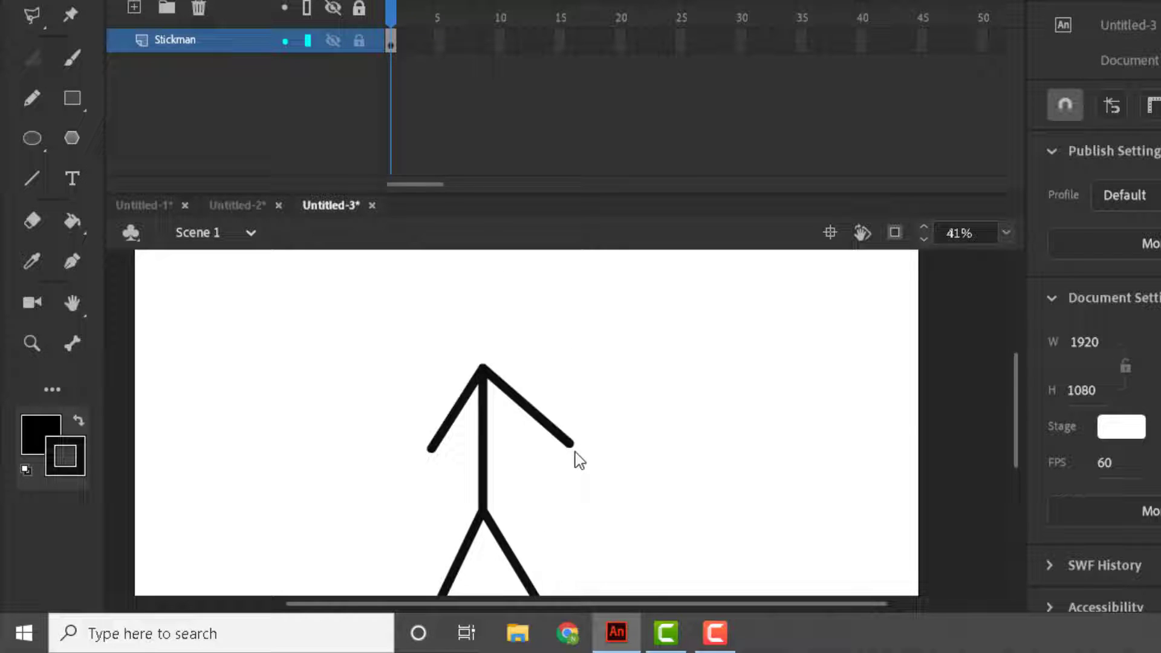
pyautogui.moveTo(430, 414); pyautogui.dragTo(423, 426)
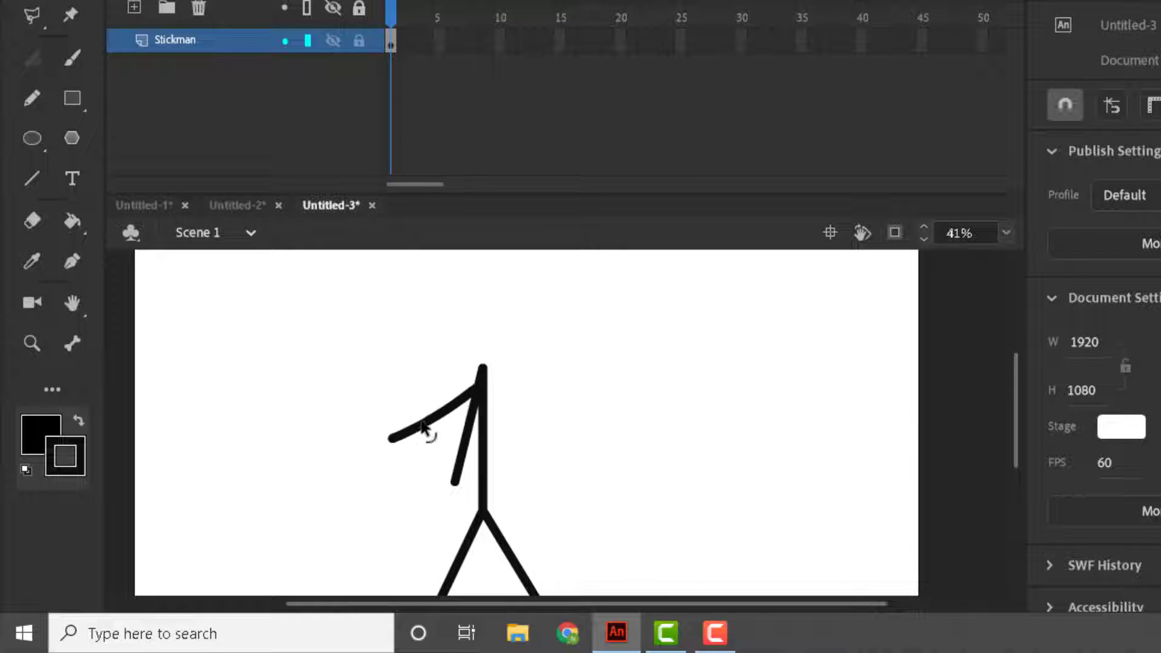
pyautogui.moveTo(455, 480); pyautogui.dragTo(633, 467)
pyautogui.moveTo(557, 429); pyautogui.dragTo(510, 489)
pyautogui.scroll(-2, 509, 488)
pyautogui.moveTo(510, 454); pyautogui.dragTo(425, 474)
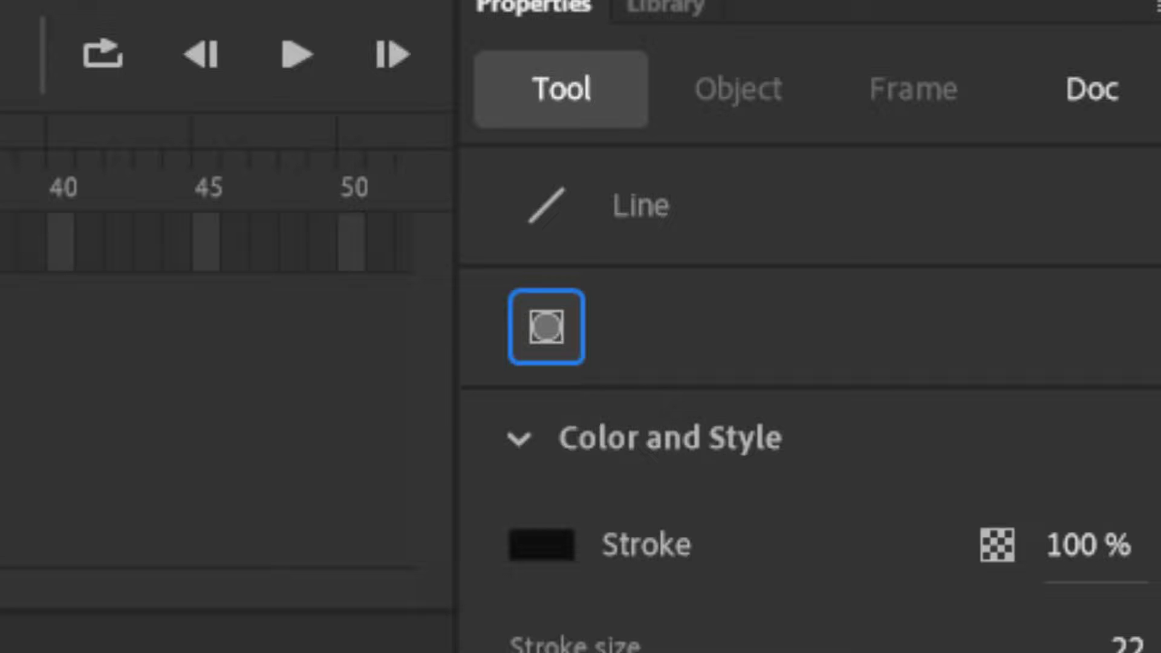
# Turn on Object Drawing mode for the Line tool and redraw the stickman.
pyautogui.press('j')
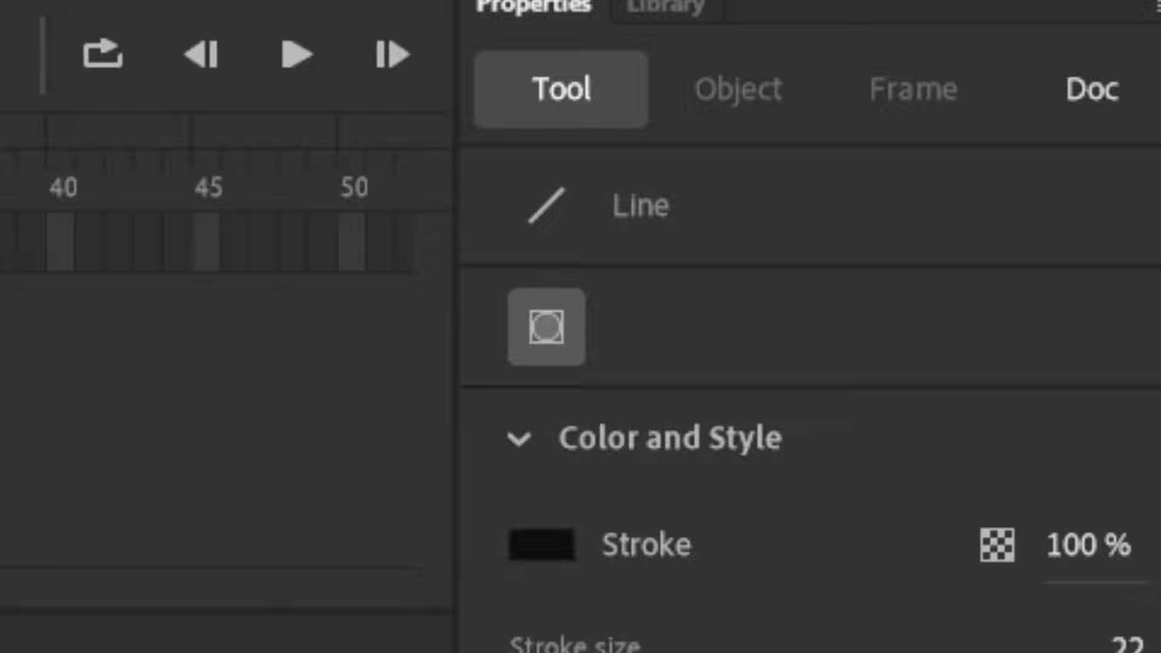
pyautogui.moveTo(454, 373); pyautogui.dragTo(429, 428)
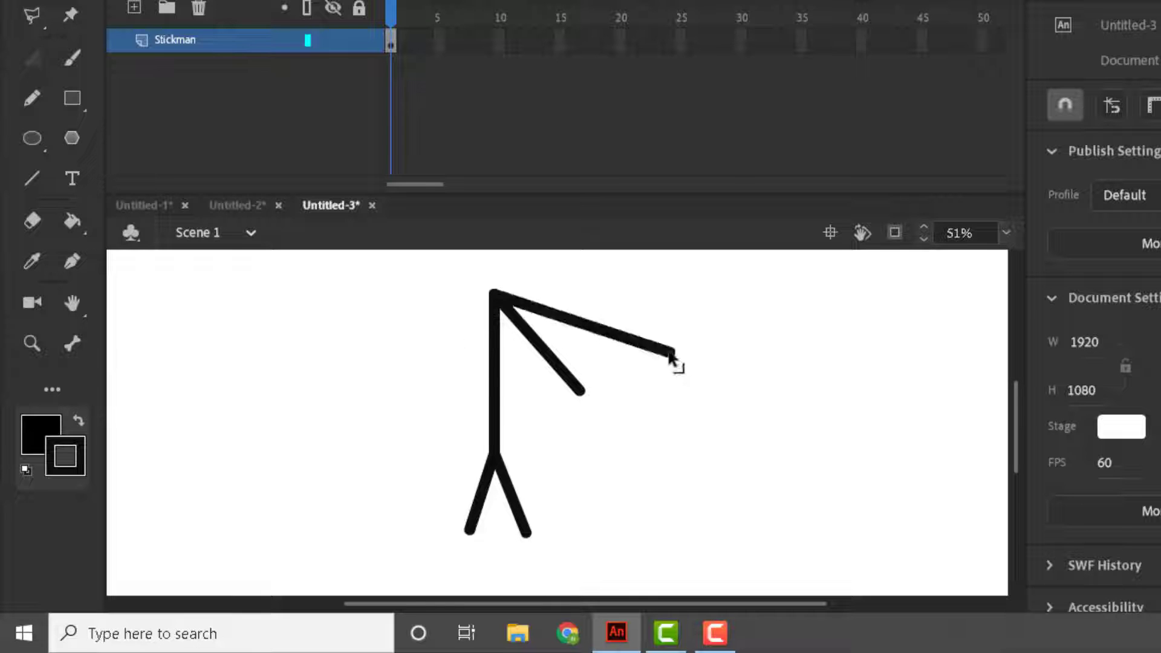
# Try moving and bending the redrawn stickman's leg as a separate drawing object.
pyautogui.moveTo(469, 530); pyautogui.dragTo(557, 416)
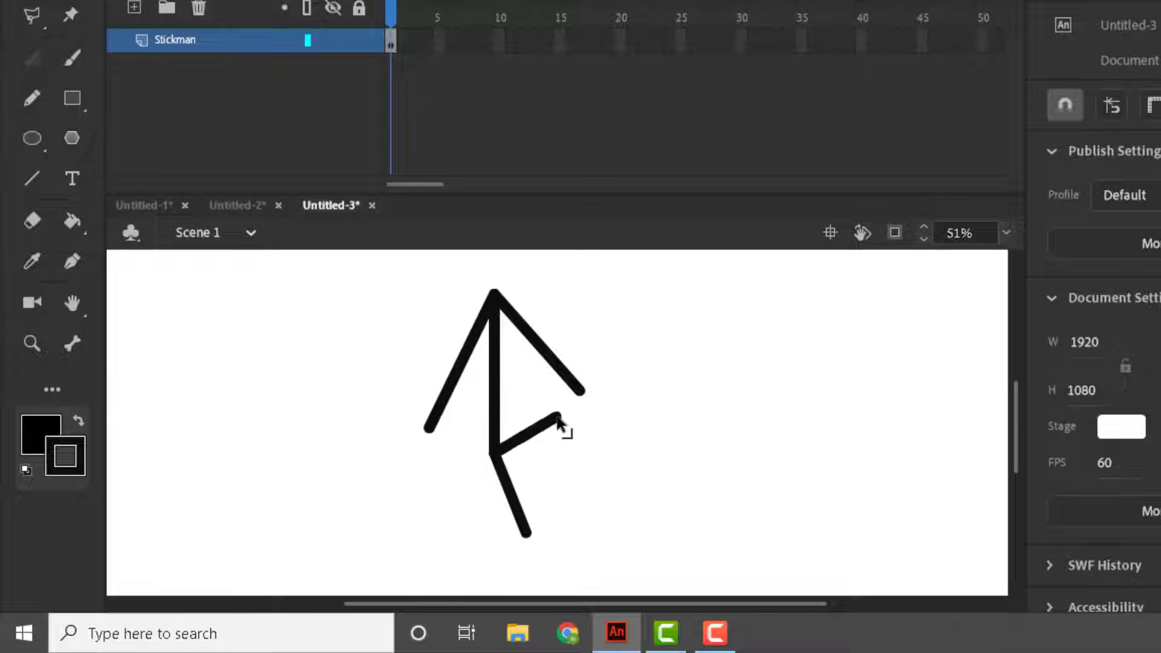
pyautogui.moveTo(488, 503); pyautogui.dragTo(533, 536)
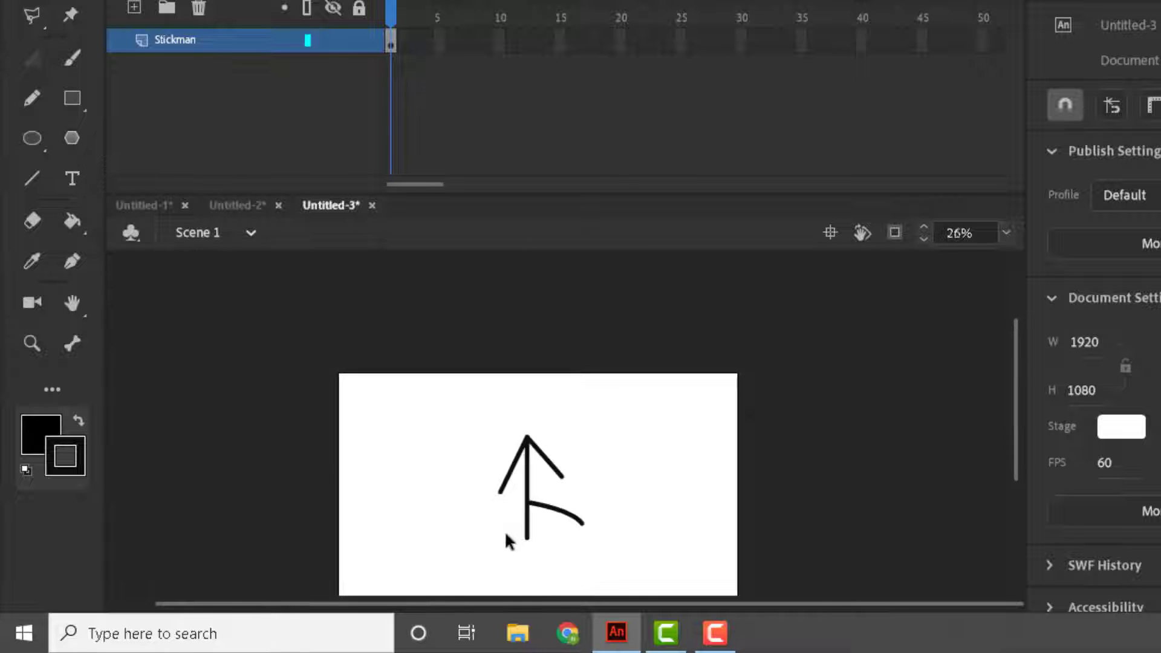
pyautogui.scroll(2, 507, 536)
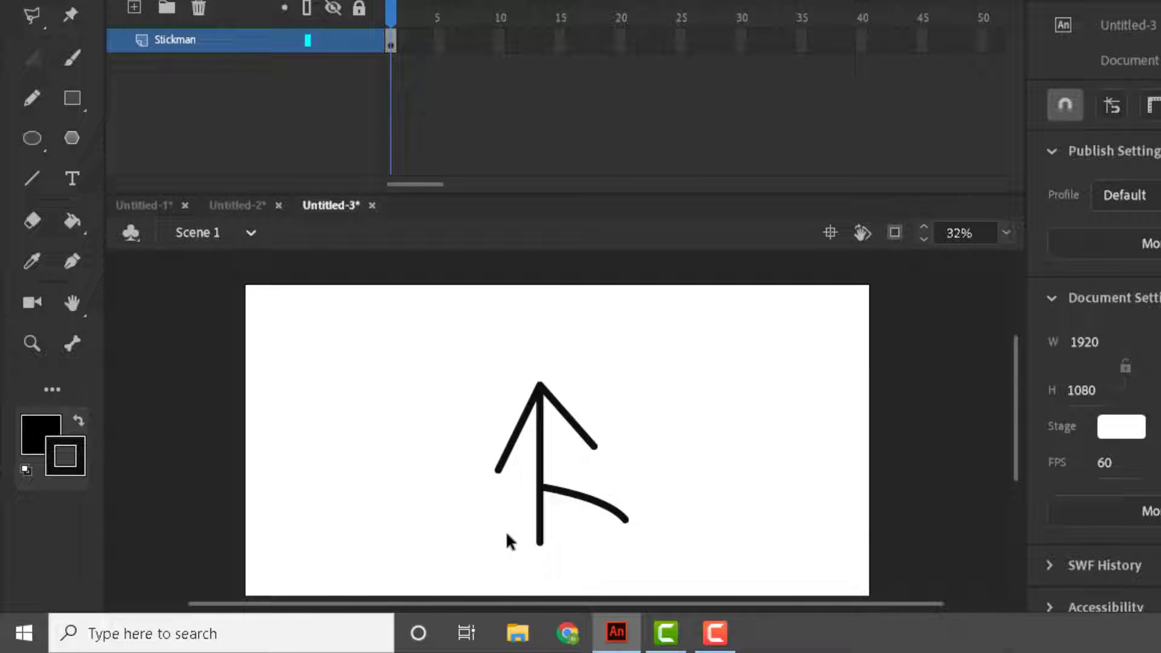
# Select the entire stickman and convert it to a Graphic symbol named Symbol 1.
pyautogui.hotkey('ctrl', 'a')
pyautogui.rightClick(528, 461)
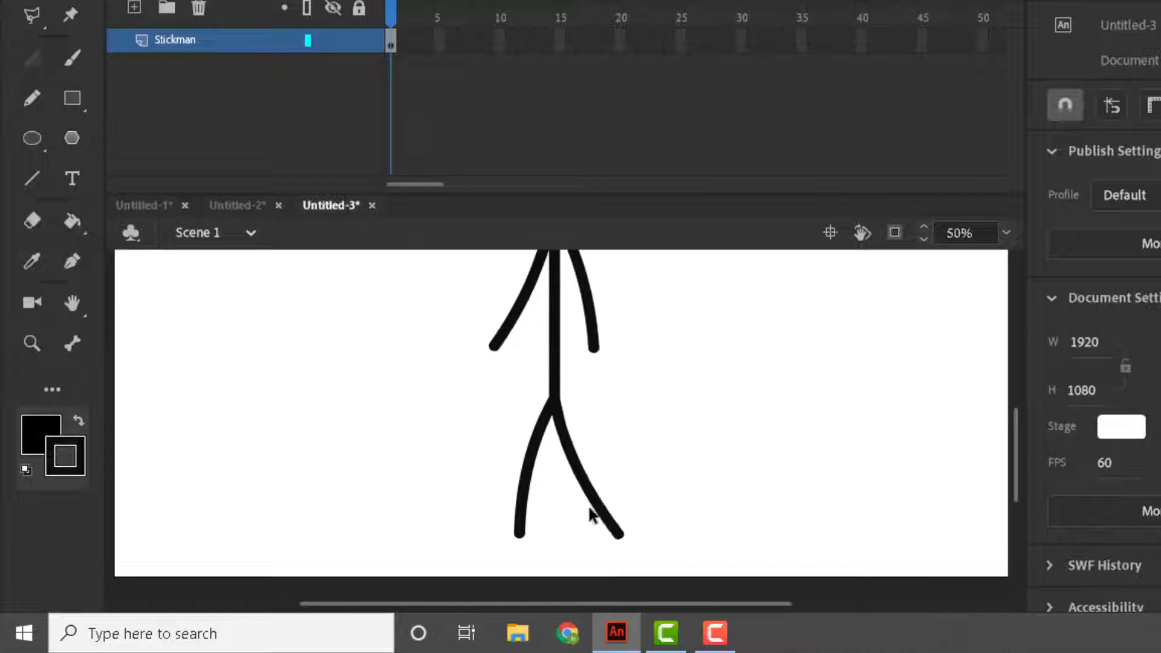
pyautogui.moveTo(436, 296); pyautogui.dragTo(655, 583)
pyautogui.rightClick(541, 464)
pyautogui.click(630, 536)
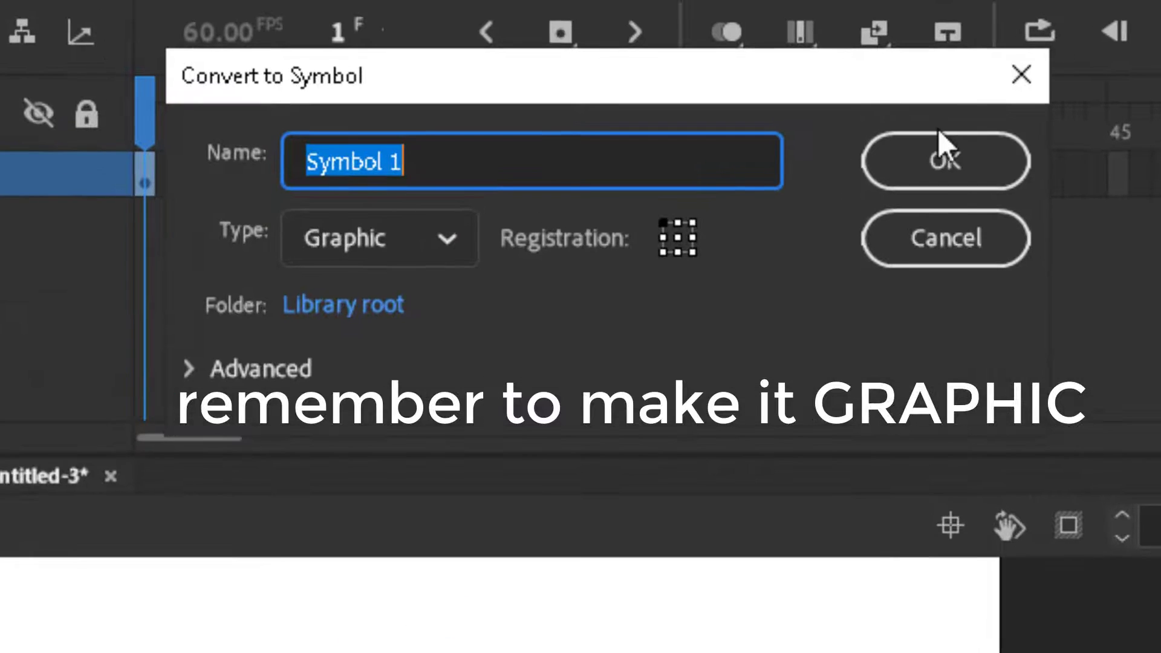
pyautogui.click(829, 36)
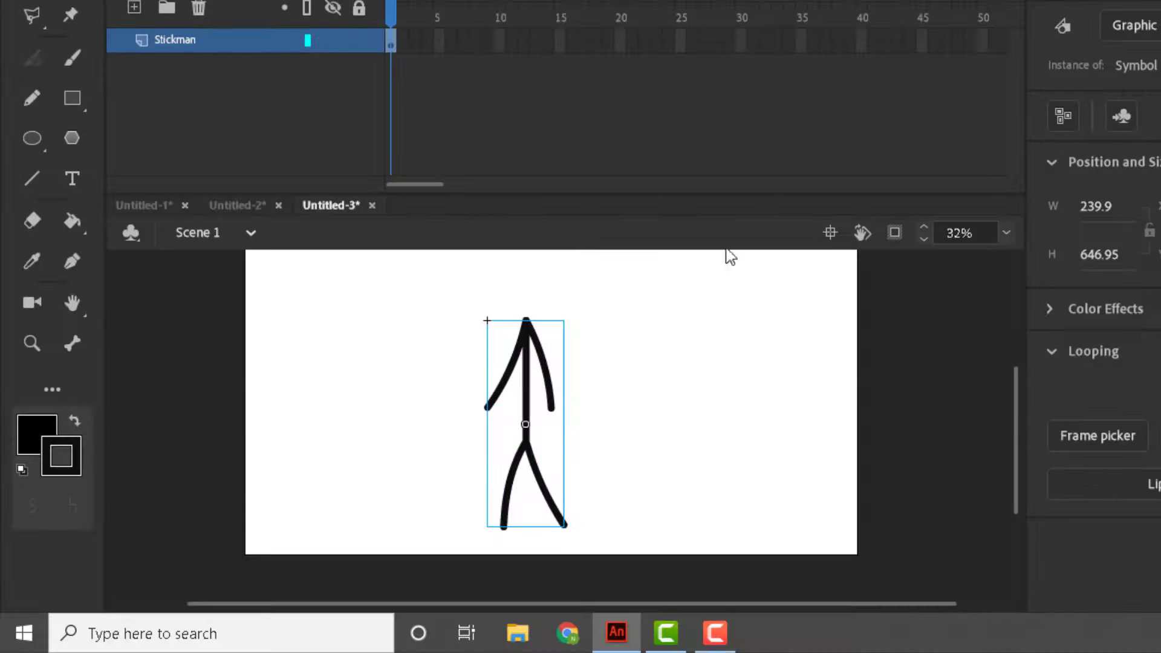
# Enter Symbol 1 for editing and distribute the stickman's lines to separate layers.
pyautogui.doubleClick(526, 438)
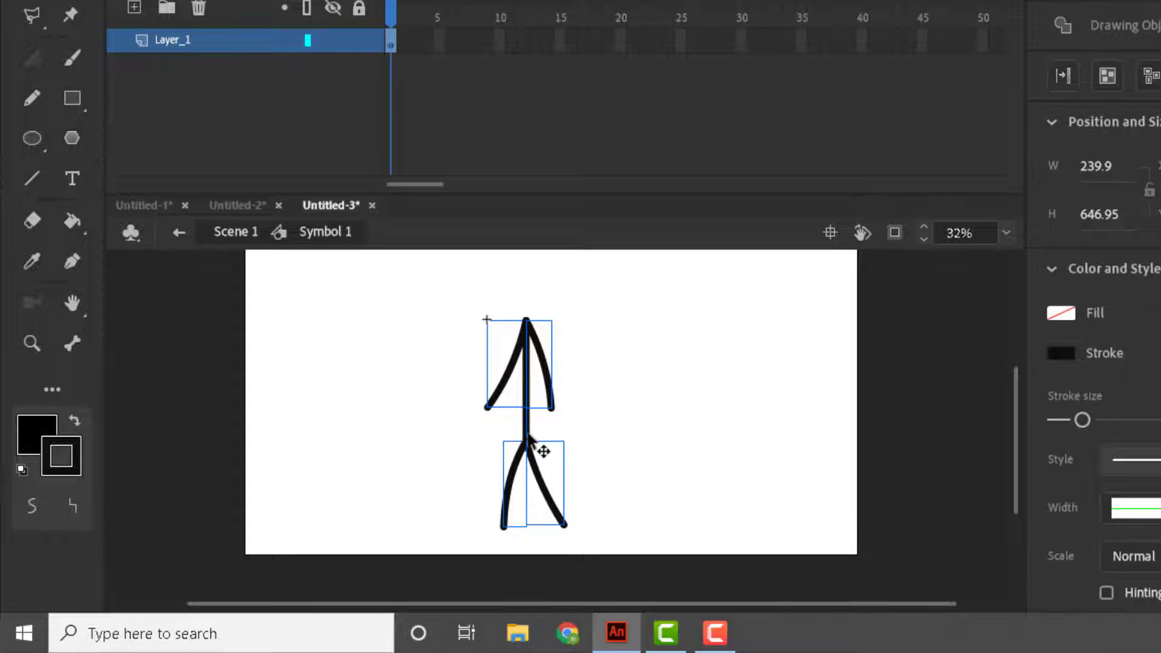
pyautogui.rightClick(528, 436)
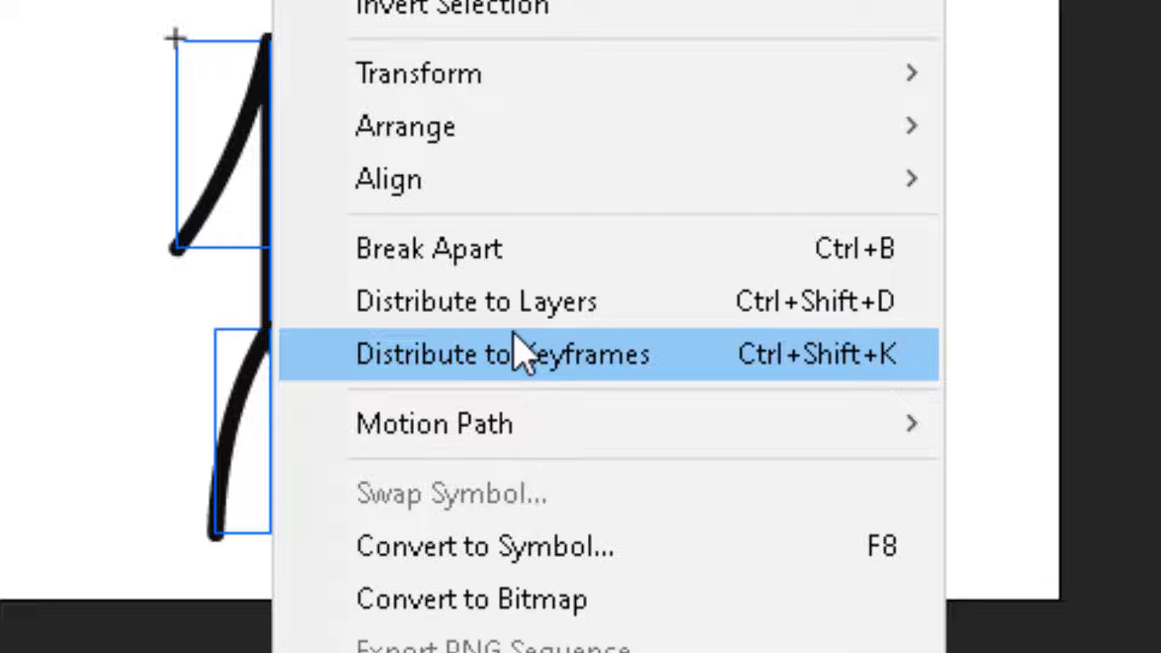
pyautogui.click(493, 305)
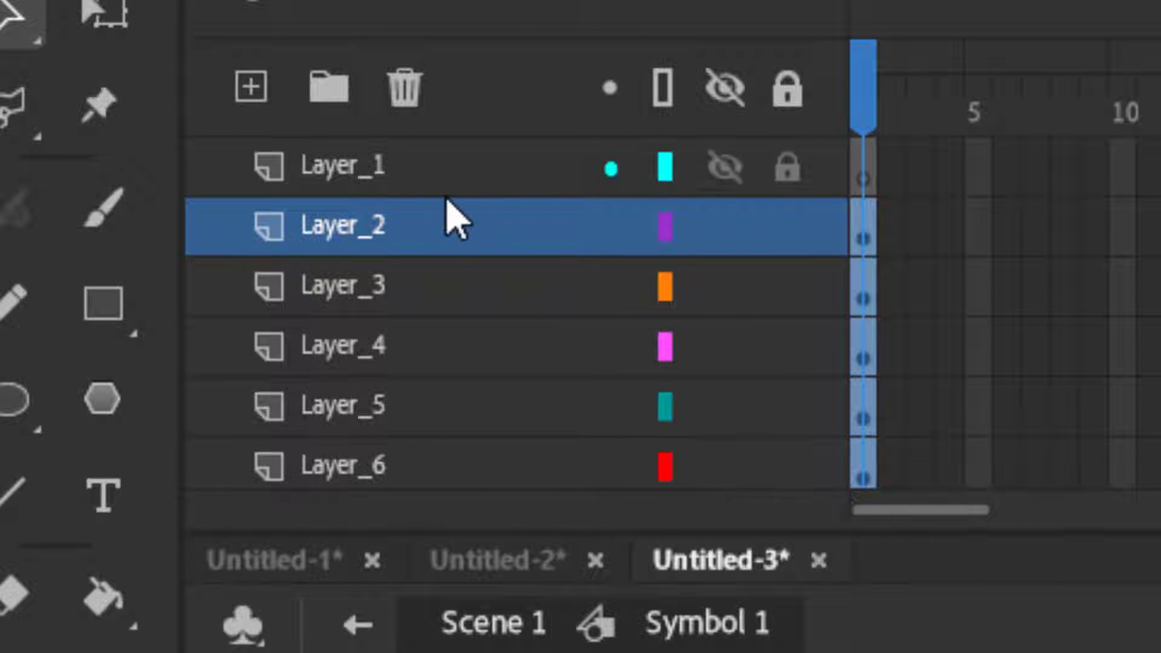
# Cut the empty Layer_1 from the symbol's timeline.
pyautogui.scroll(-1, 454, 415)
pyautogui.scroll(1, 453, 414)
pyautogui.rightClick(373, 176)
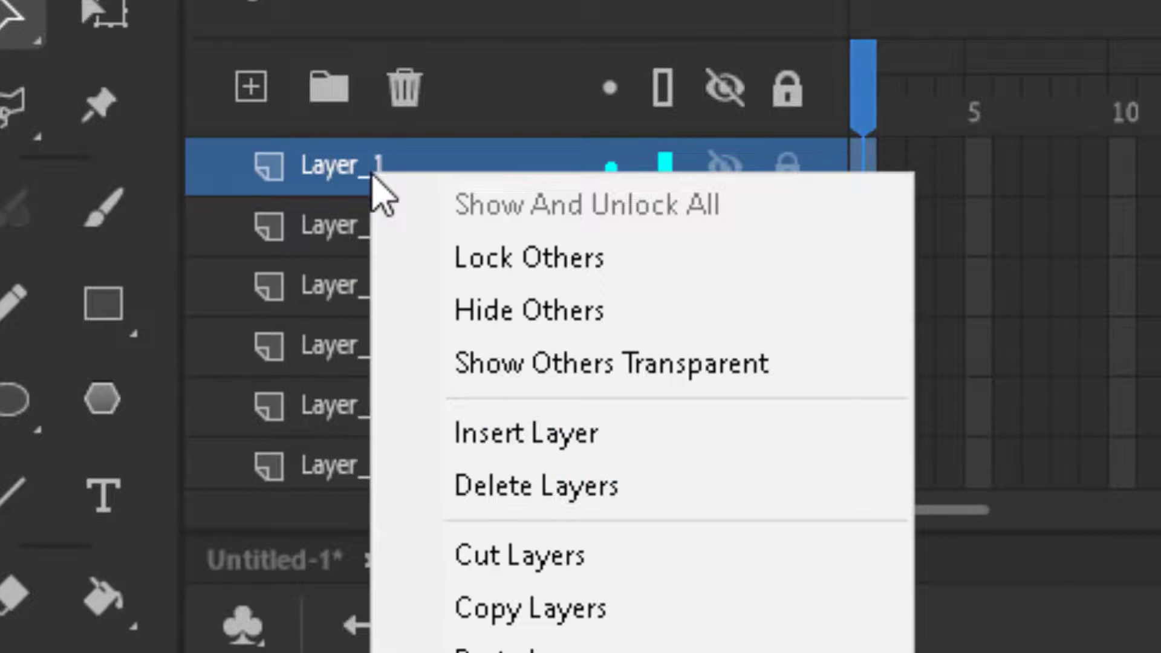
pyautogui.click(524, 555)
# Rename Layer_6 through Layer_2, in that order, as body, let_foot, right_foot_, left_hand and right_hand_.
pyautogui.doubleClick(387, 411)
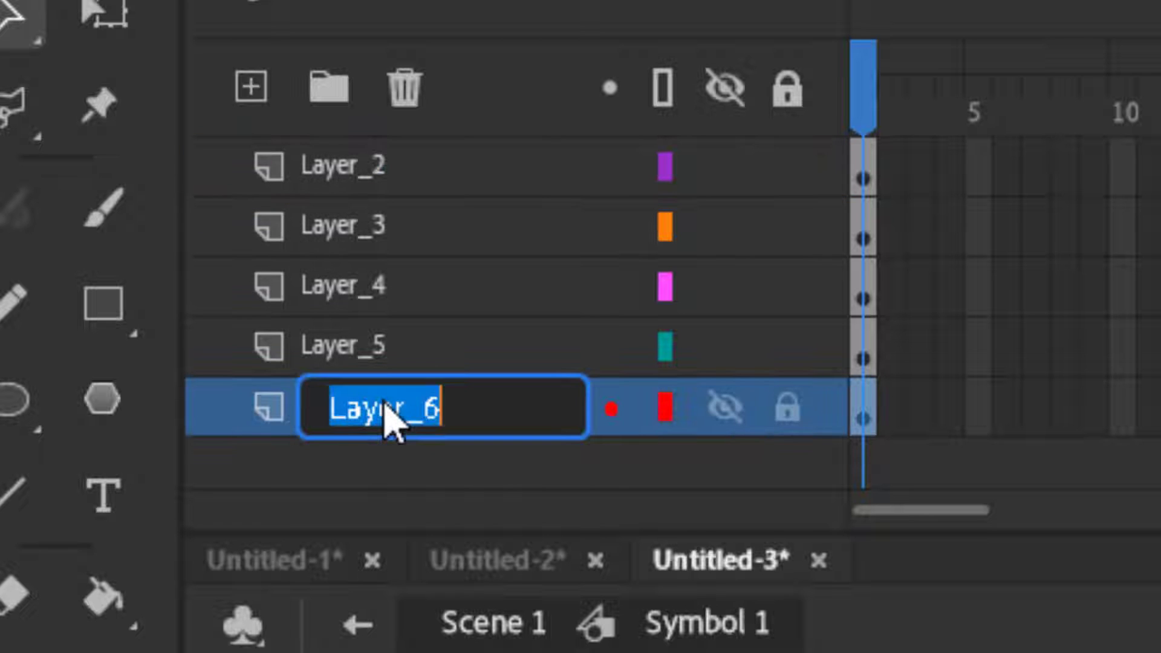
pyautogui.write('body')
pyautogui.doubleClick(378, 346)
pyautogui.write('let foot')
pyautogui.doubleClick(378, 285)
pyautogui.write('right foot')
pyautogui.doubleClick(375, 225)
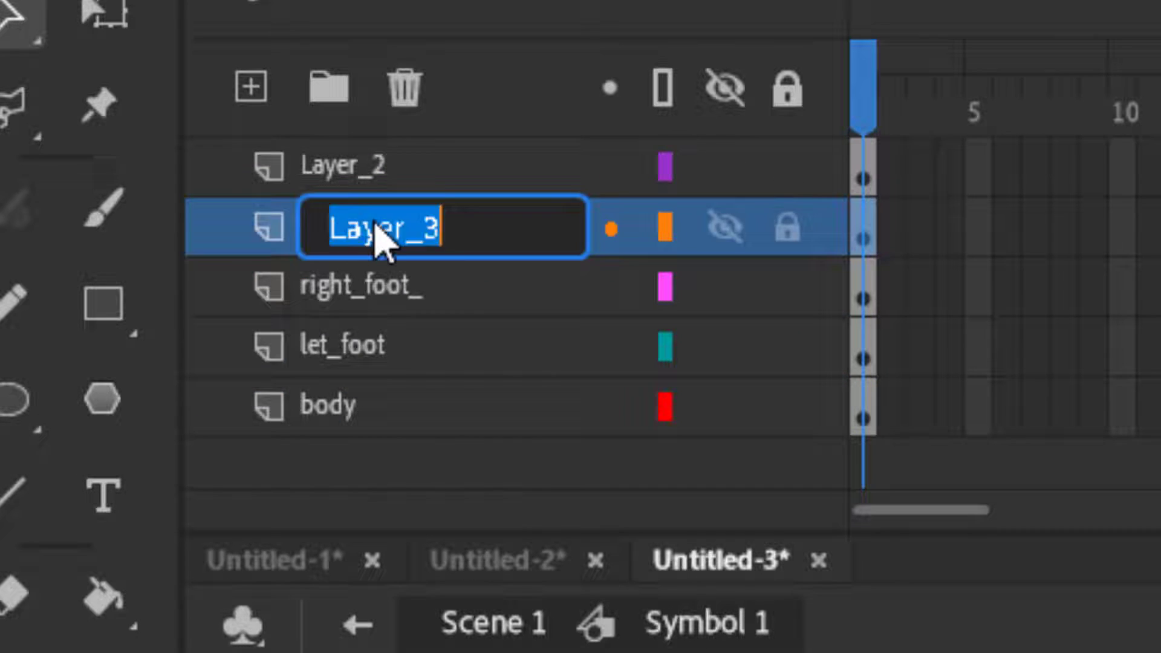
pyautogui.write('left hand')
pyautogui.doubleClick(375, 165)
pyautogui.write('_')
pyautogui.press('Return')
# Extend the frames of all five layers past frame 50 and lock every layer except let_foot.
pyautogui.moveTo(1160, 168); pyautogui.dragTo(1160, 412)
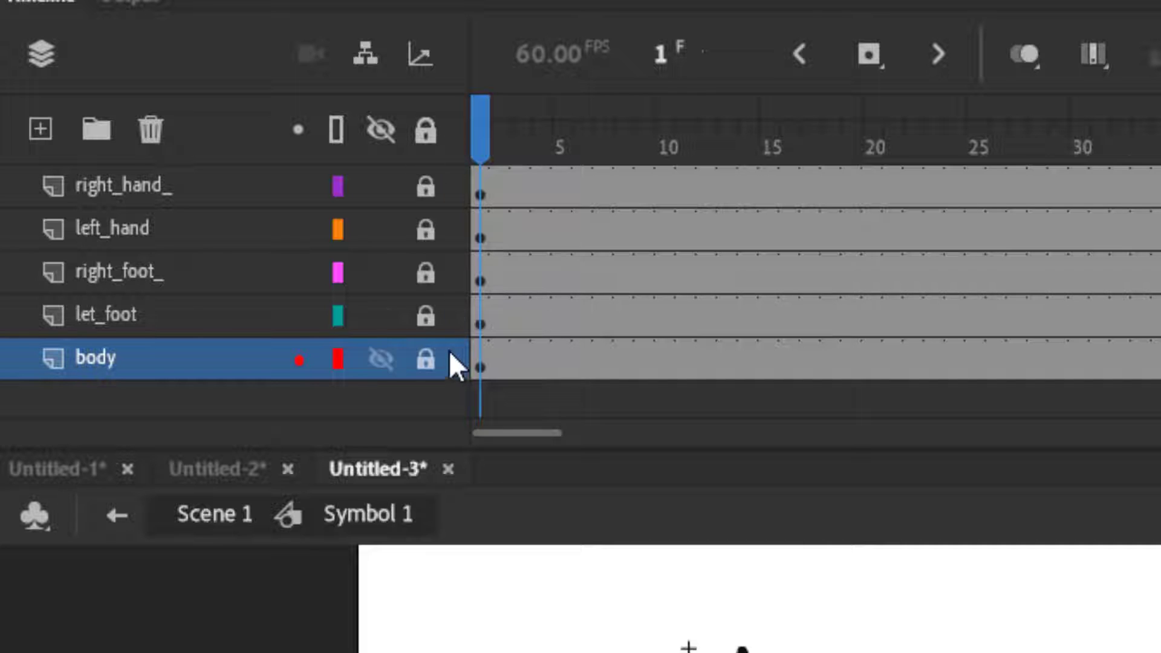
pyautogui.click(272, 317)
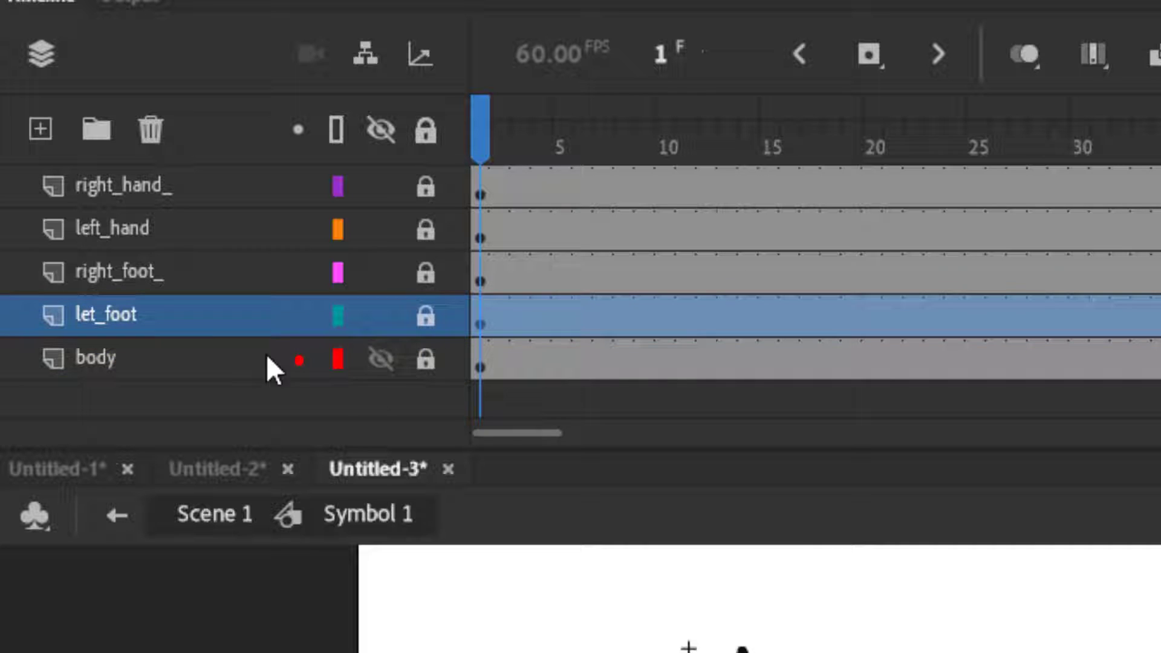
# Insert a keyframe at frame 2 of let_foot and shift the left leg's end and curve toward the right leg.
pyautogui.rightClick(501, 317)
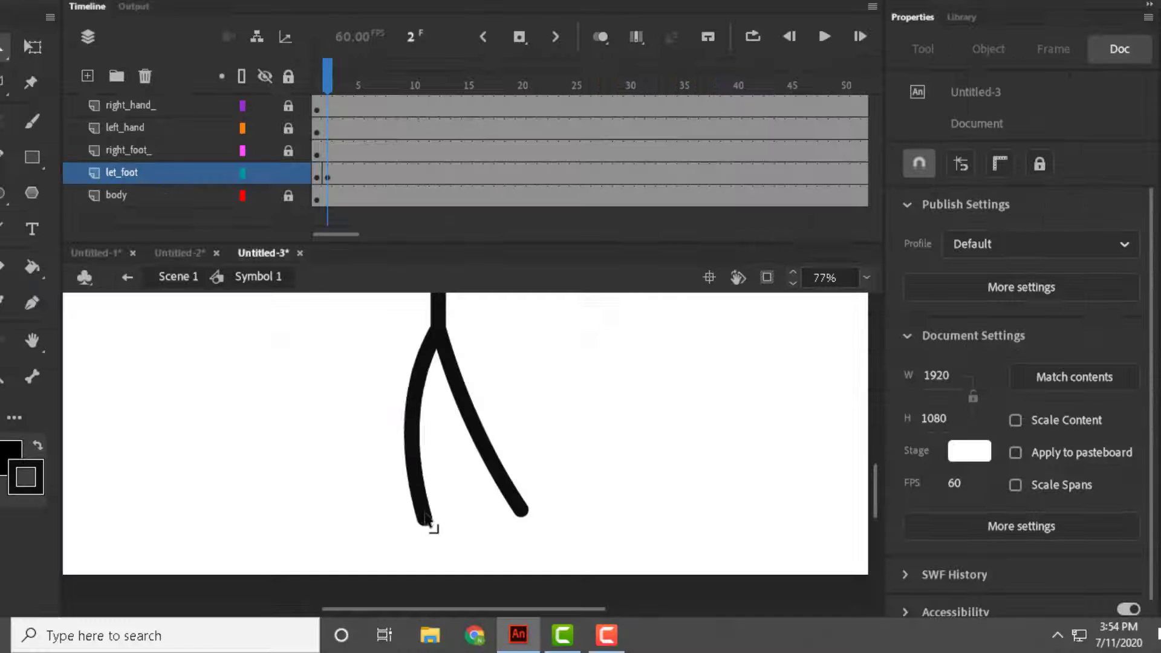
pyautogui.moveTo(425, 513); pyautogui.dragTo(434, 509)
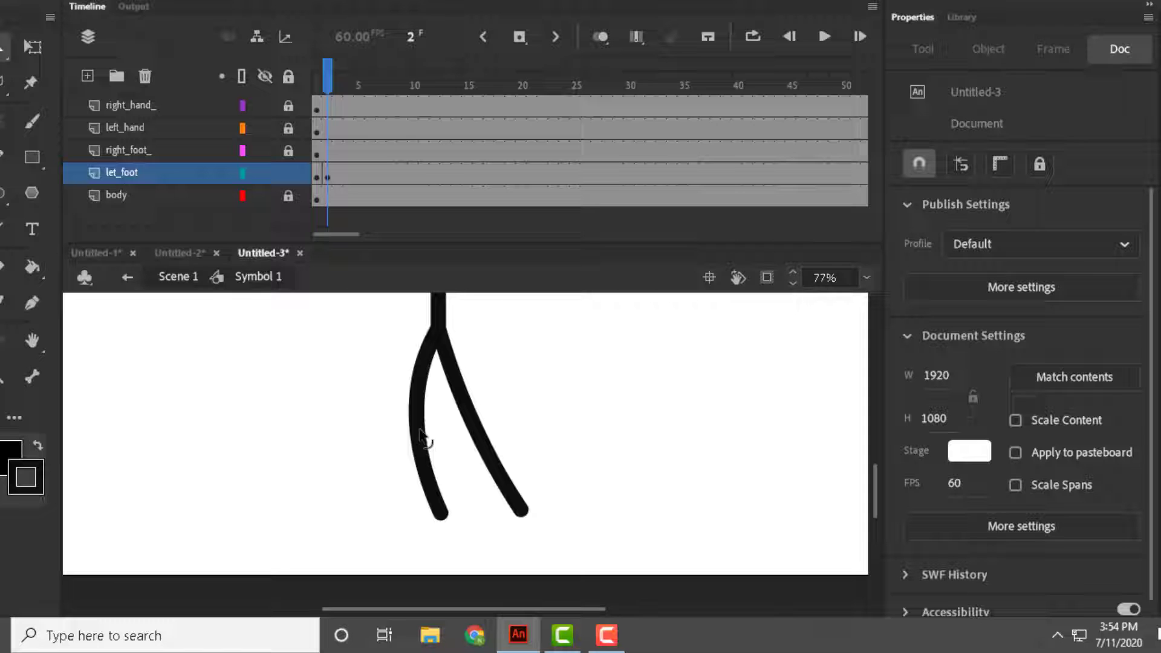
pyautogui.moveTo(422, 434); pyautogui.dragTo(443, 433)
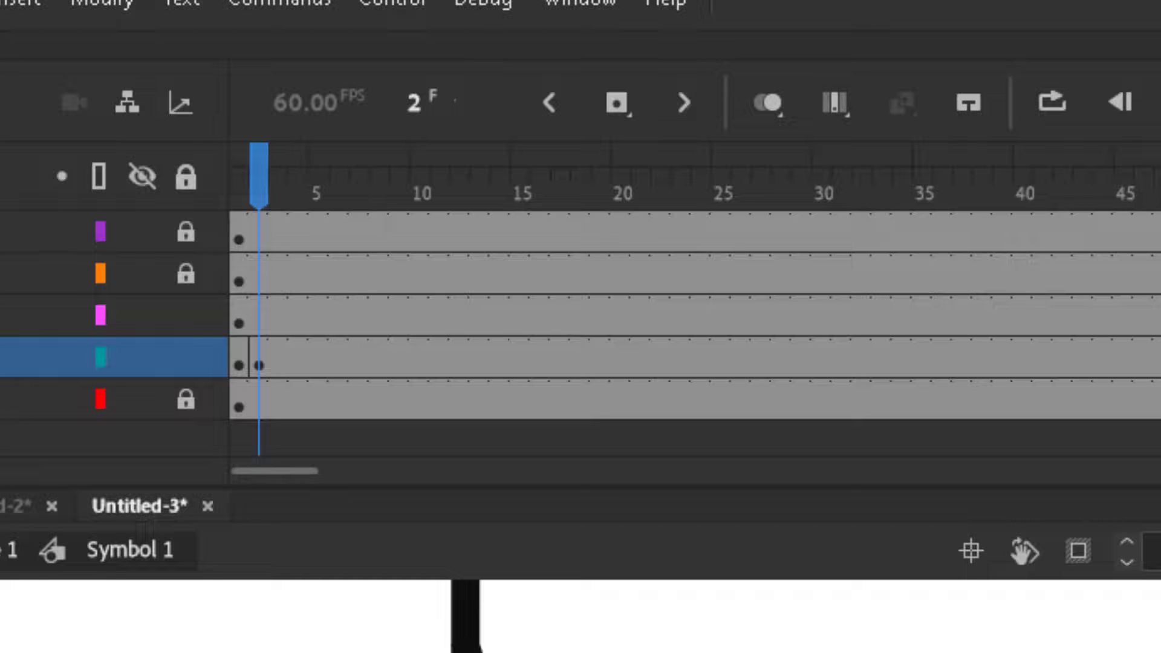
# Insert a keyframe at frame 3 of let_foot and move the straight left leg aside, away from the body.
pyautogui.press('F6')
pyautogui.rightClick(547, 400)
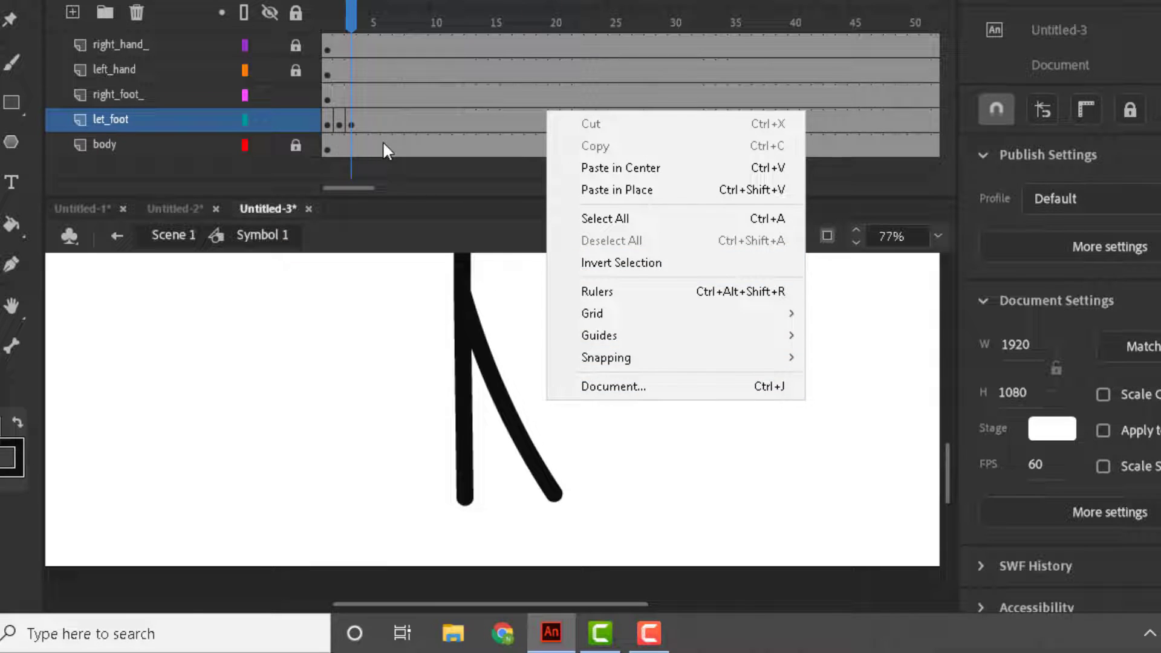
pyautogui.click(400, 403)
pyautogui.moveTo(472, 434); pyautogui.dragTo(346, 440)
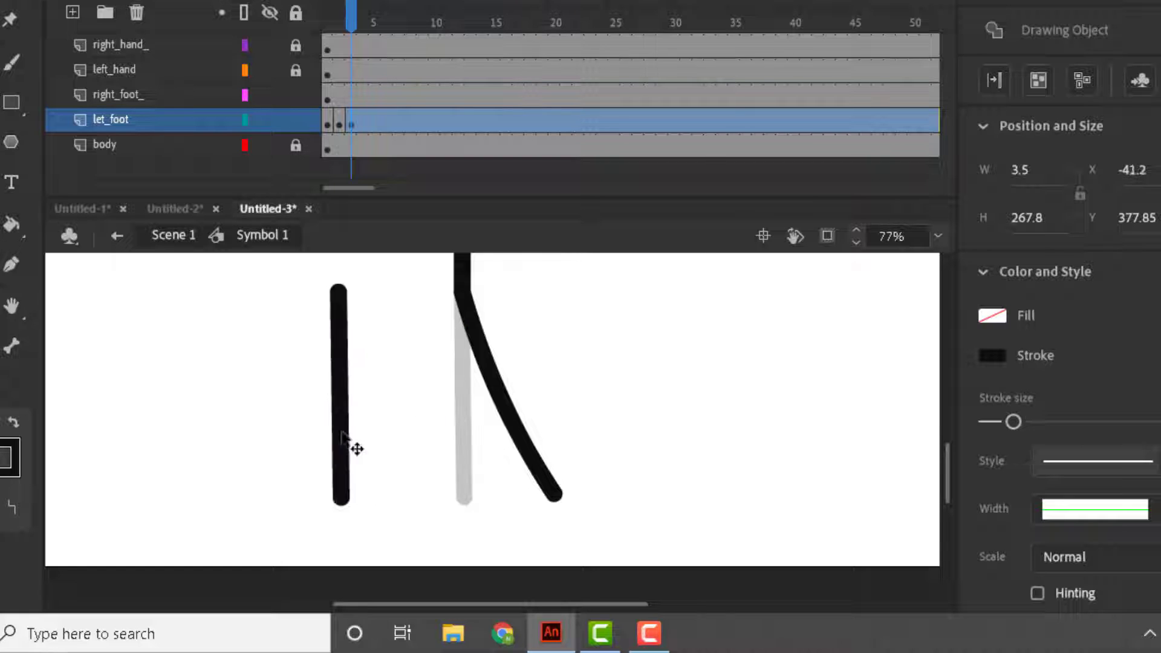
# Paste the copied right leg in place on frame 3 of let_foot and cut the leg that was moved aside.
pyautogui.rightClick(448, 436)
pyautogui.click(508, 225)
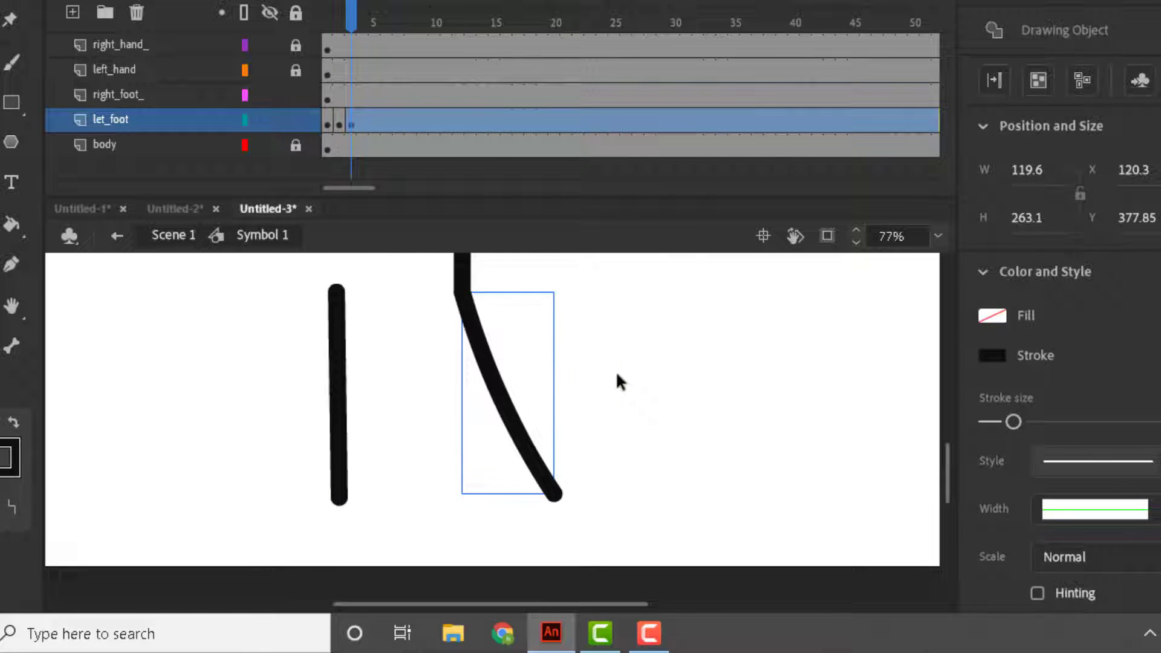
pyautogui.click(350, 420)
pyautogui.rightClick(340, 412)
pyautogui.click(409, 98)
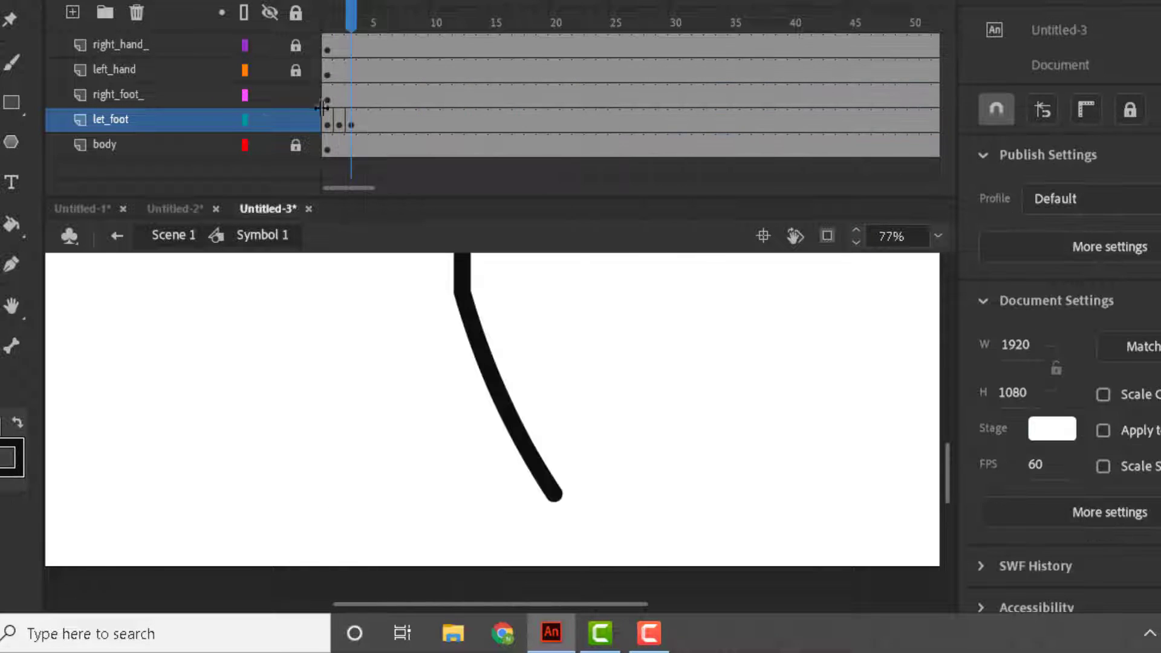
# Stretch the let_foot frame spans so its three keyframes fall on frames 1, 11 and 21.
pyautogui.click(327, 31)
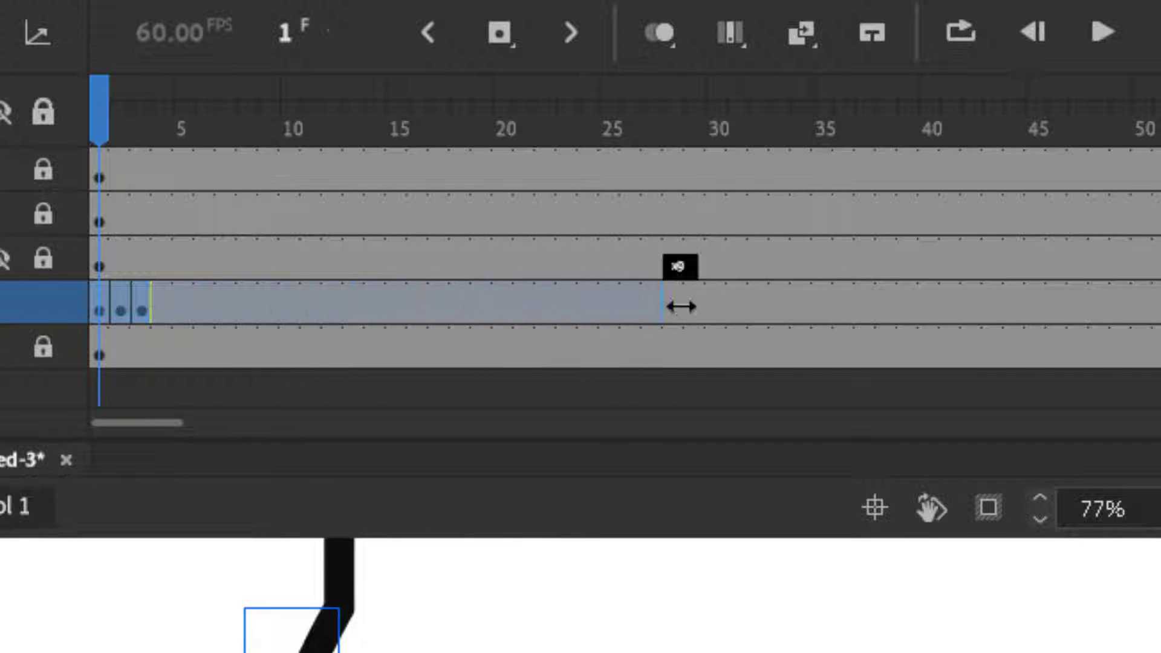
pyautogui.moveTo(681, 307); pyautogui.dragTo(720, 296)
pyautogui.rightClick(227, 303)
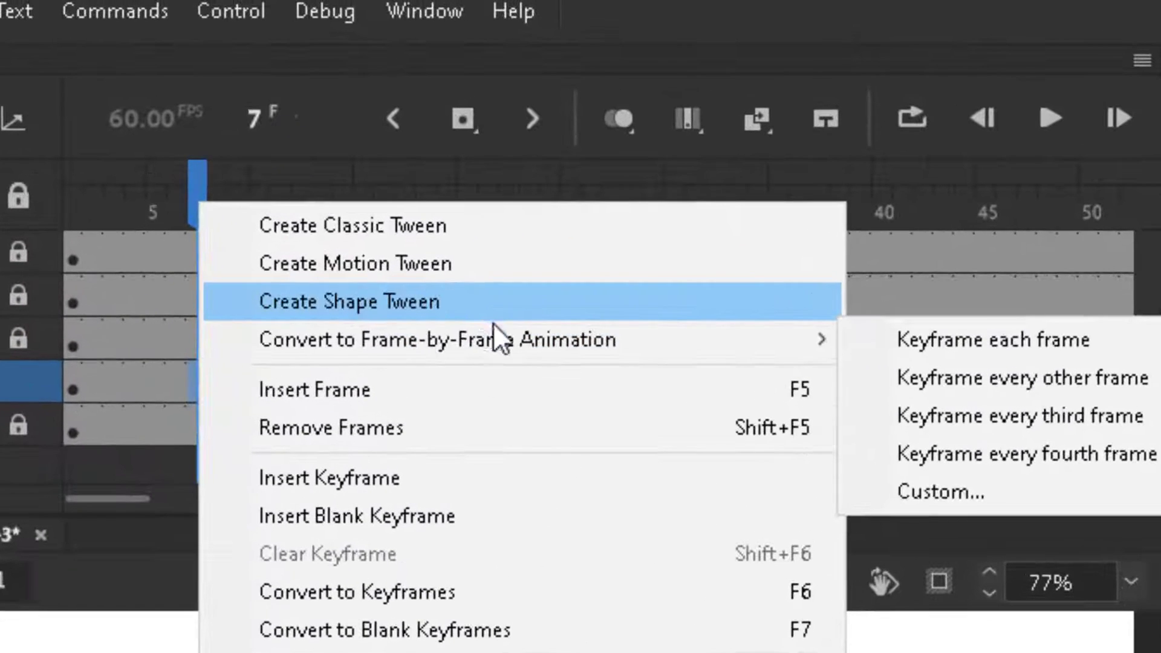
pyautogui.press('Escape')
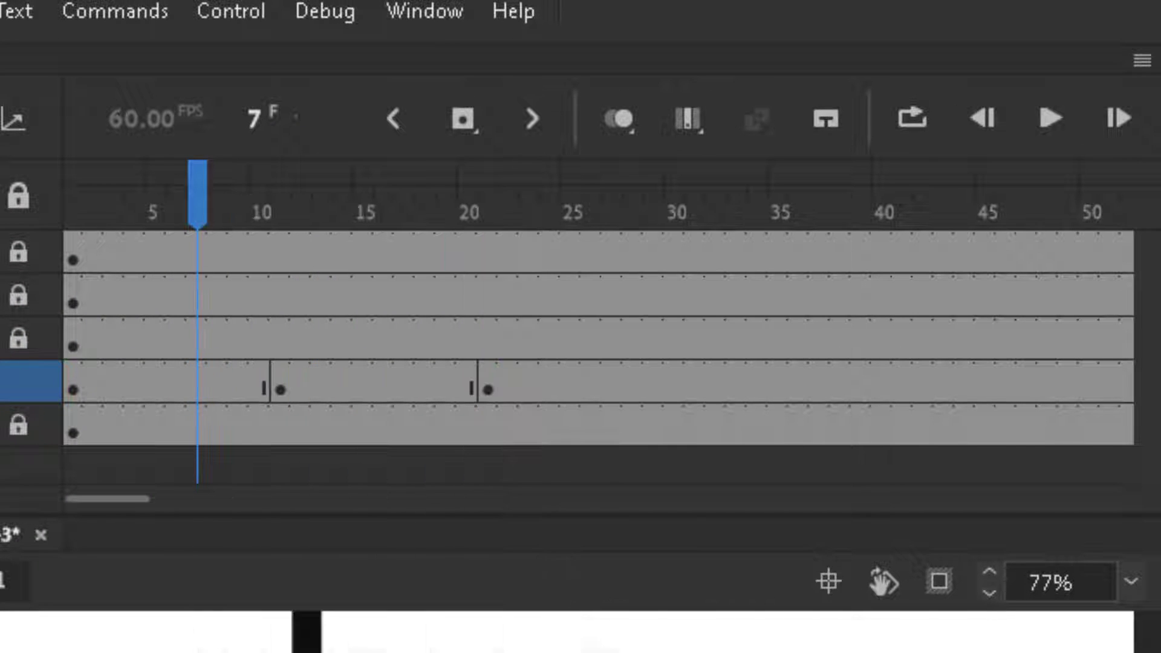
# Draw a short straight line beside the stickman on a new layer and swing its end downward over added keyframes.
pyautogui.moveTo(611, 348); pyautogui.dragTo(581, 457)
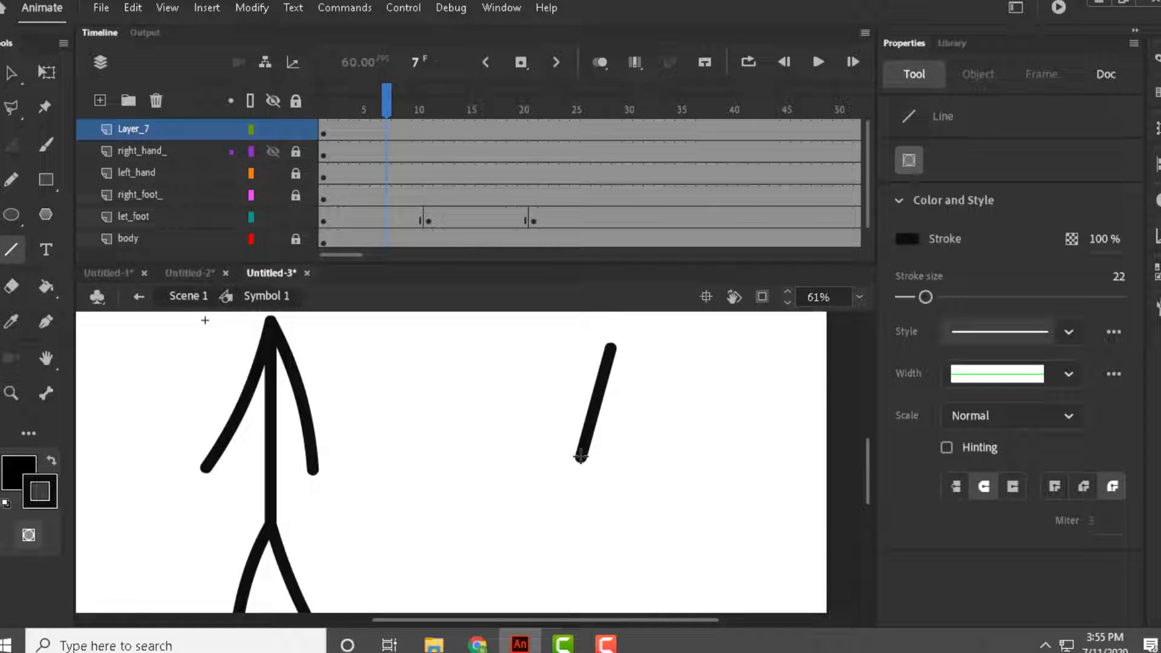
pyautogui.scroll(1, 656, 425)
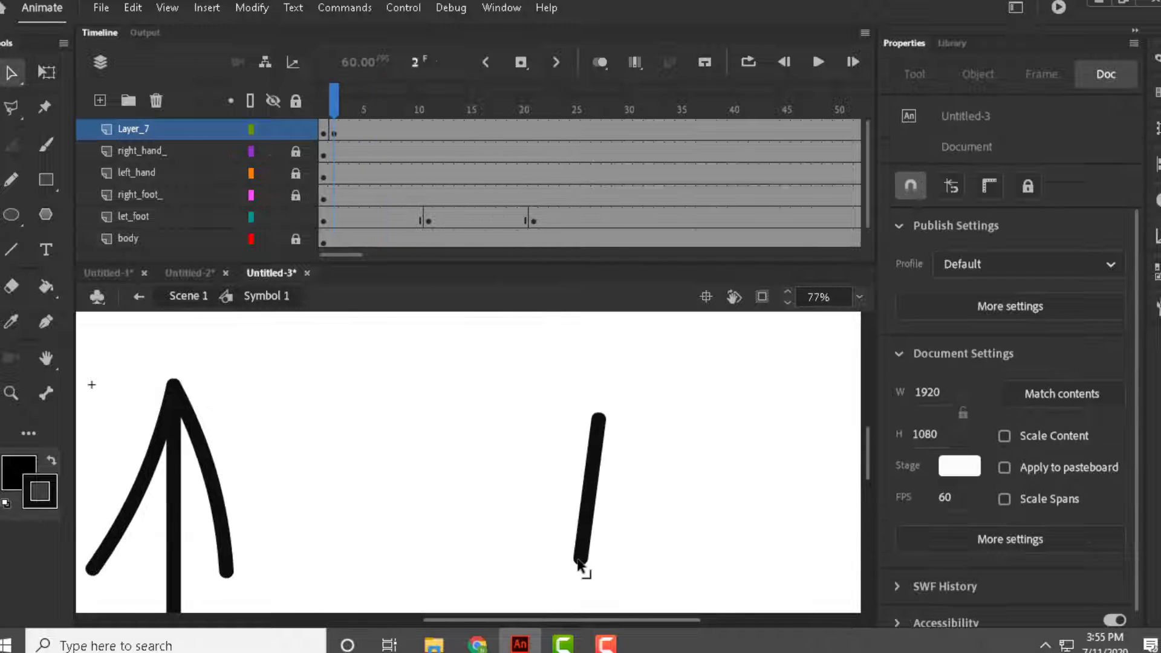
pyautogui.press('F6')
pyautogui.moveTo(583, 563); pyautogui.dragTo(600, 565)
pyautogui.press('F6')
pyautogui.moveTo(600, 565); pyautogui.dragTo(731, 522)
pyautogui.press('F6')
pyautogui.press('F6')
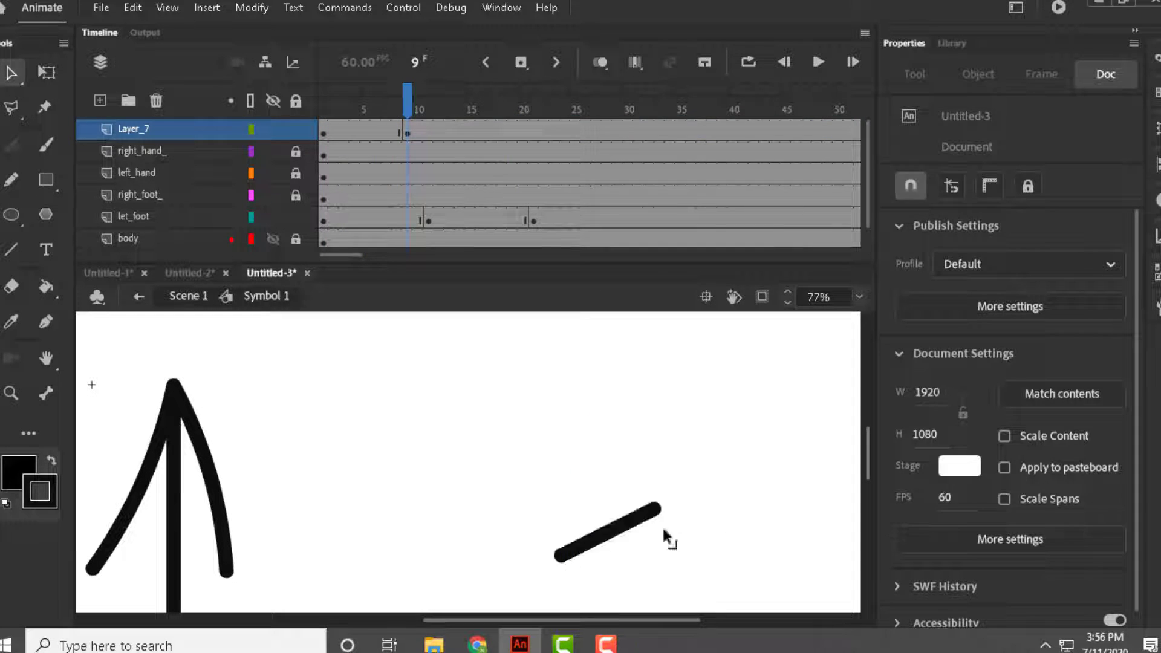
# Create a shape tween for the demo line, stretch it to a keyframe at frame 42, and play it.
pyautogui.rightClick(387, 130)
pyautogui.click(441, 143)
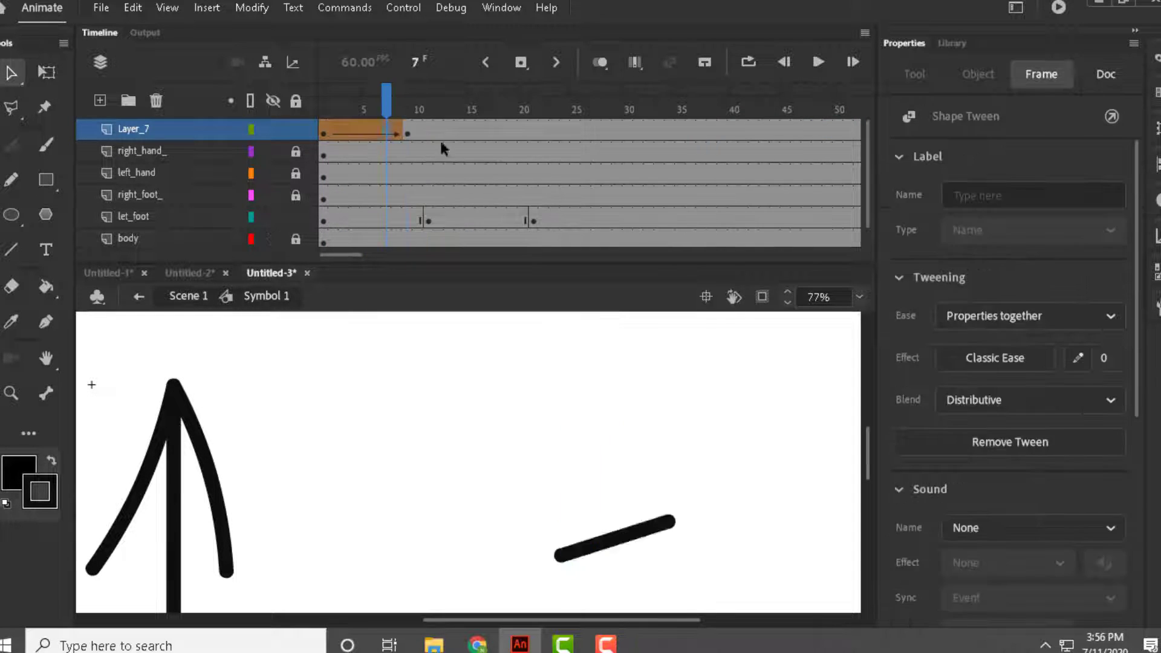
pyautogui.press('Return')
pyautogui.moveTo(407, 132); pyautogui.dragTo(754, 132)
pyautogui.press('Return')
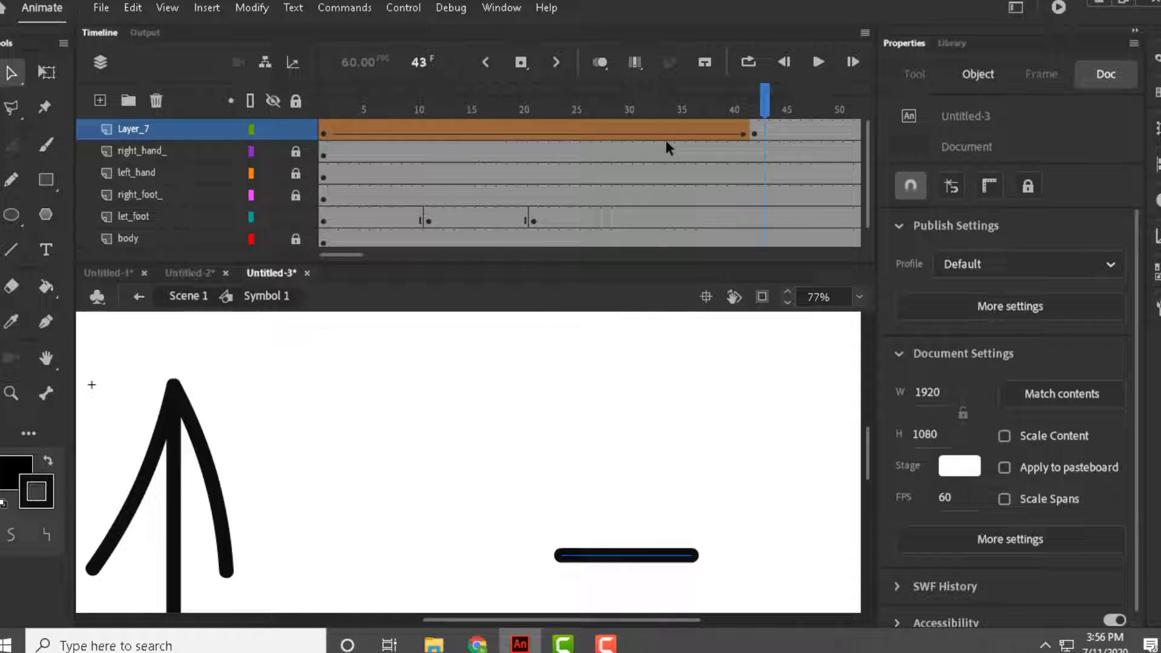
# Delete the layer holding the demo line.
pyautogui.click(150, 129)
pyautogui.rightClick(148, 127)
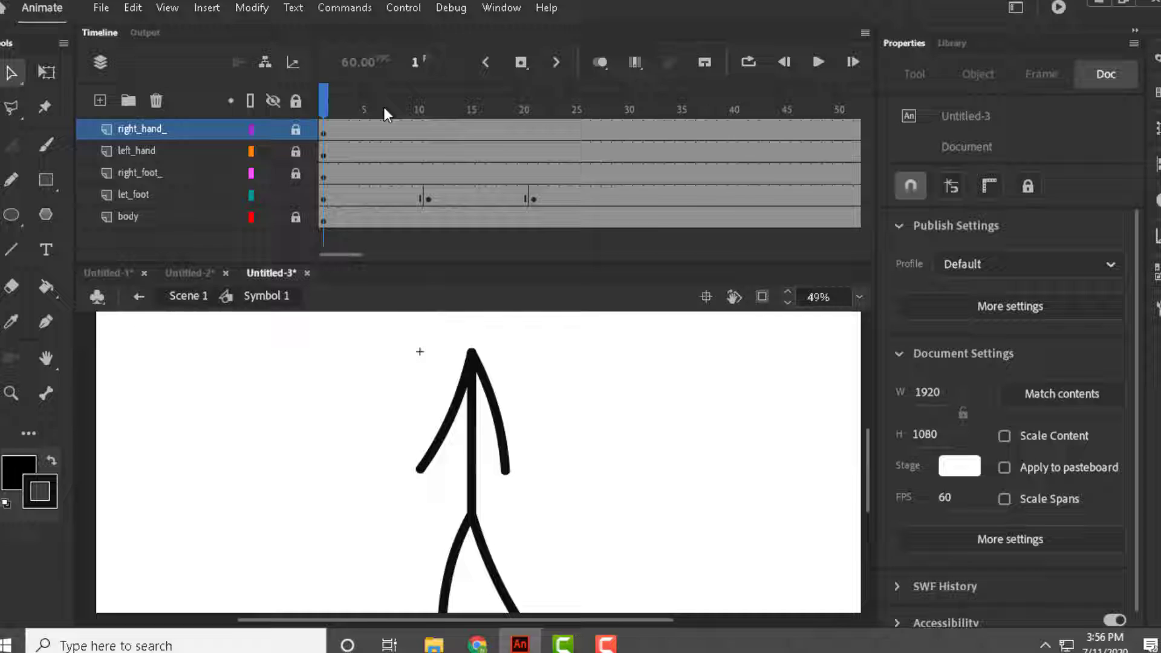
# Try a shape tween between frames 1 and 11 of let_foot, scrub through it, and remove it.
pyautogui.rightClick(397, 199)
pyautogui.click(509, 158)
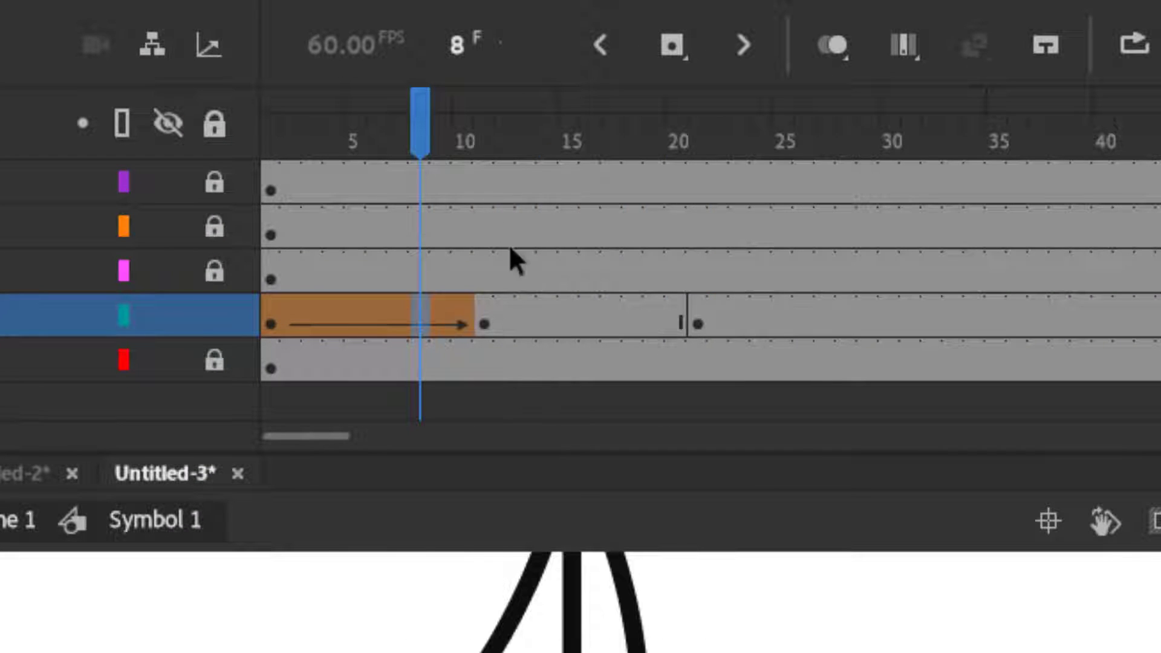
pyautogui.moveTo(323, 145); pyautogui.dragTo(384, 169)
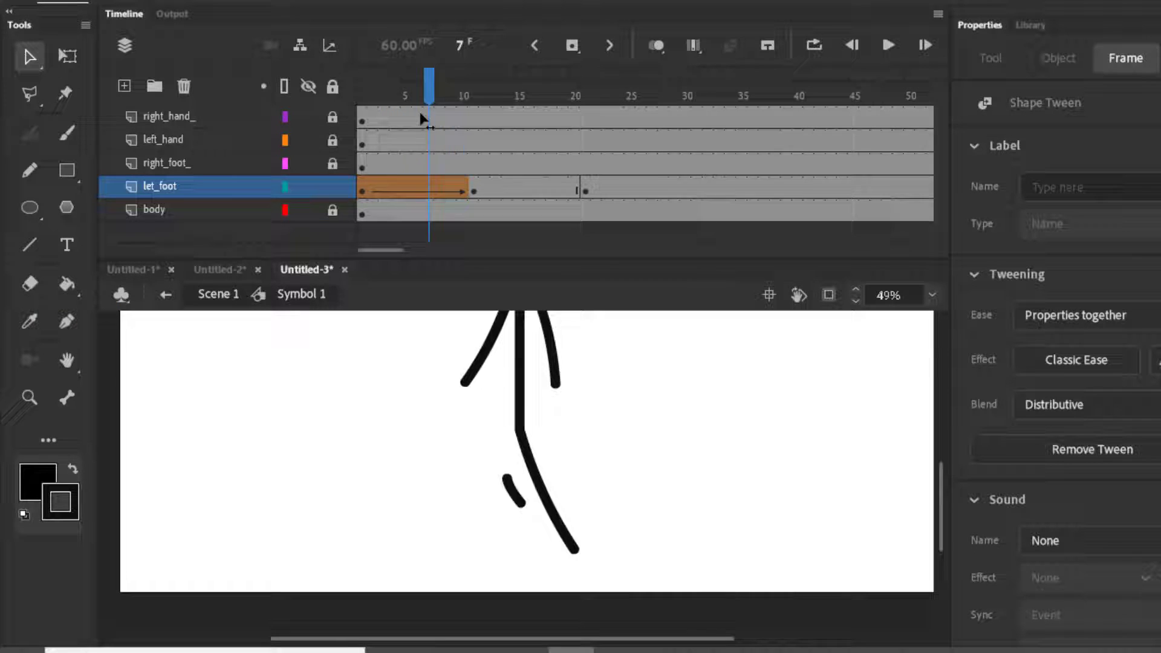
pyautogui.moveTo(440, 127)
pyautogui.mouseDown()
pyautogui.moveTo(366, 122)
pyautogui.moveTo(490, 138)
pyautogui.moveTo(362, 139)
pyautogui.moveTo(440, 140)
pyautogui.moveTo(433, 190)
pyautogui.mouseUp()
pyautogui.rightClick(433, 190)
pyautogui.click(524, 144)
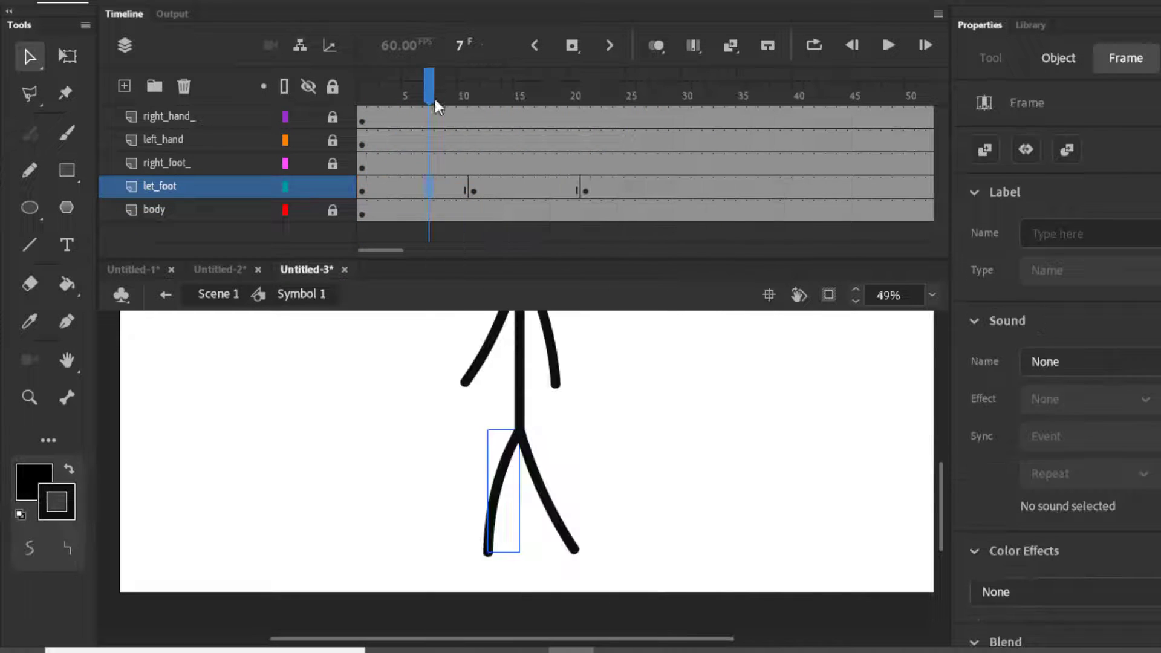
# Create a shape tween between frames 11 and 21 of let_foot and scrub through it.
pyautogui.moveTo(475, 115); pyautogui.dragTo(537, 122)
pyautogui.rightClick(532, 188)
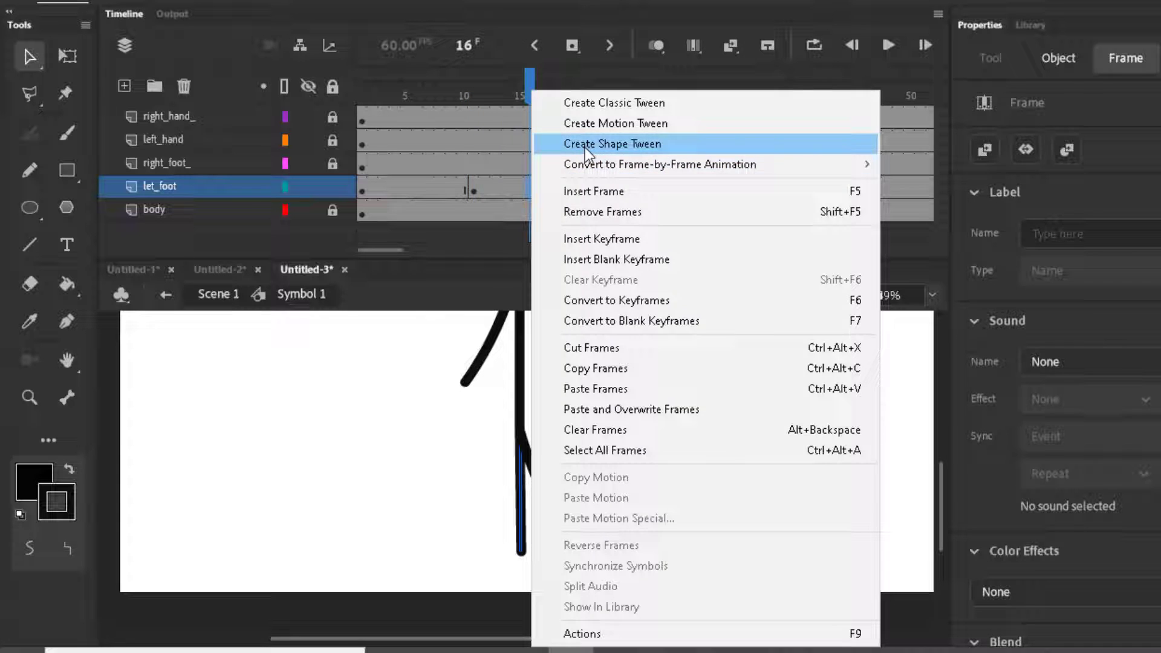
pyautogui.click(578, 145)
pyautogui.moveTo(464, 118); pyautogui.dragTo(560, 119)
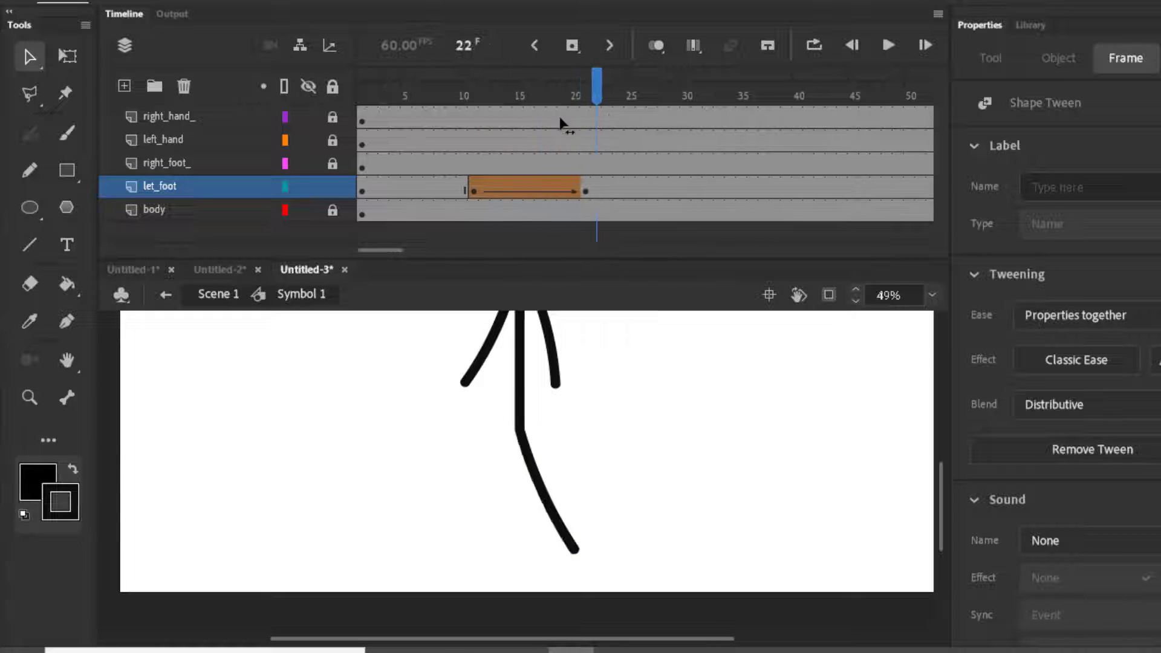
# Insert a keyframe at frame 6 of let_foot and turn on onion skinning.
pyautogui.rightClick(418, 188)
pyautogui.click(484, 238)
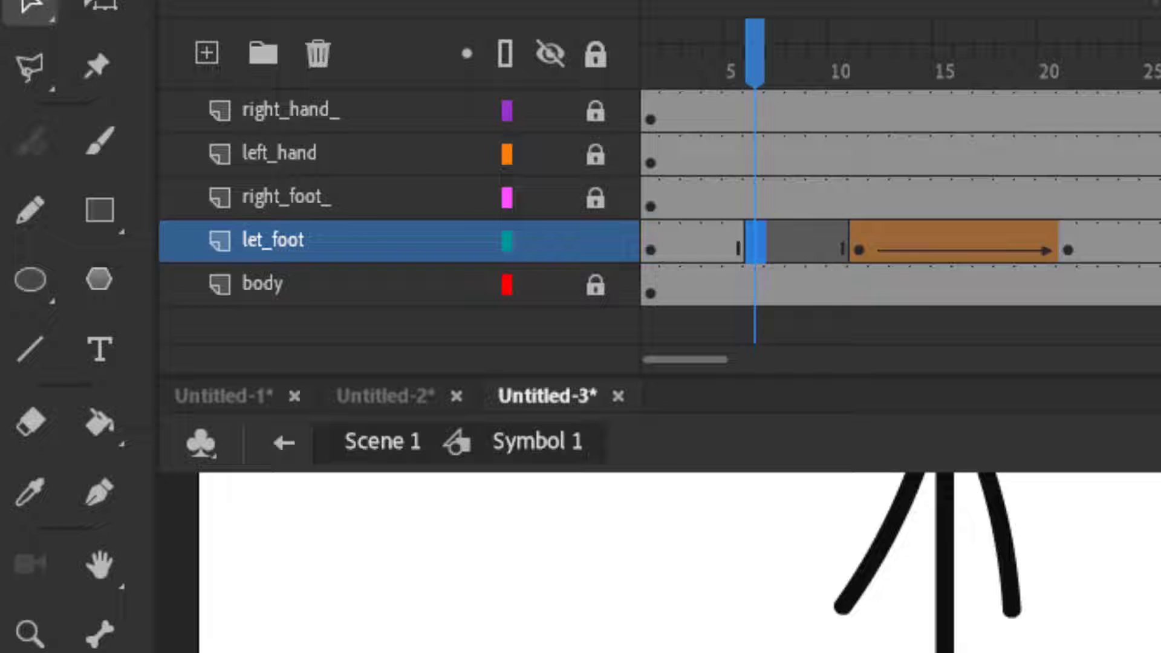
pyautogui.click(770, 253)
pyautogui.rightClick(766, 254)
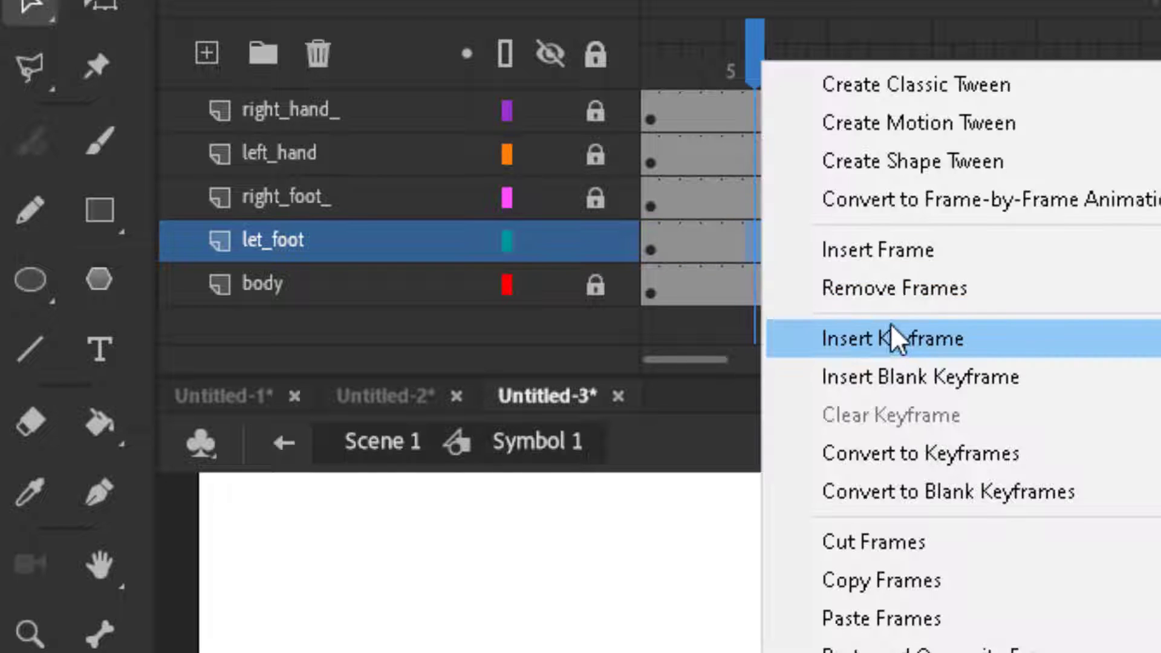
pyautogui.click(899, 339)
pyautogui.click(490, 275)
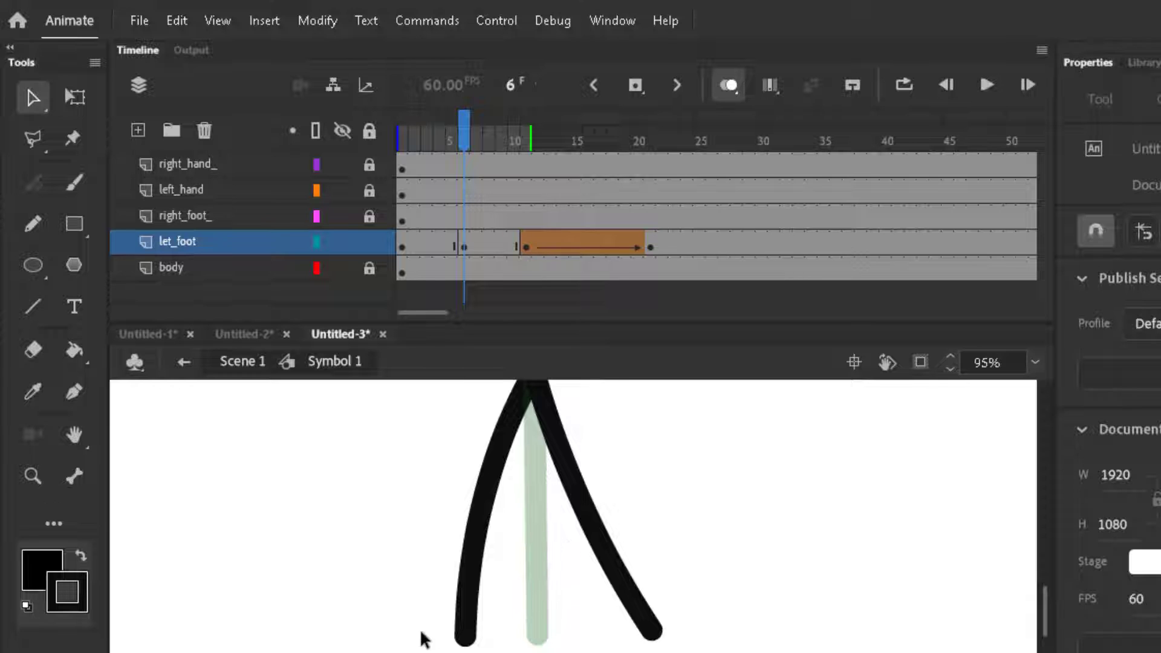
# Move the left leg's end and curve on frame 6 inward, between the onion-skinned first and straight poses.
pyautogui.scroll(1, 425, 640)
pyautogui.moveTo(474, 635); pyautogui.dragTo(511, 614)
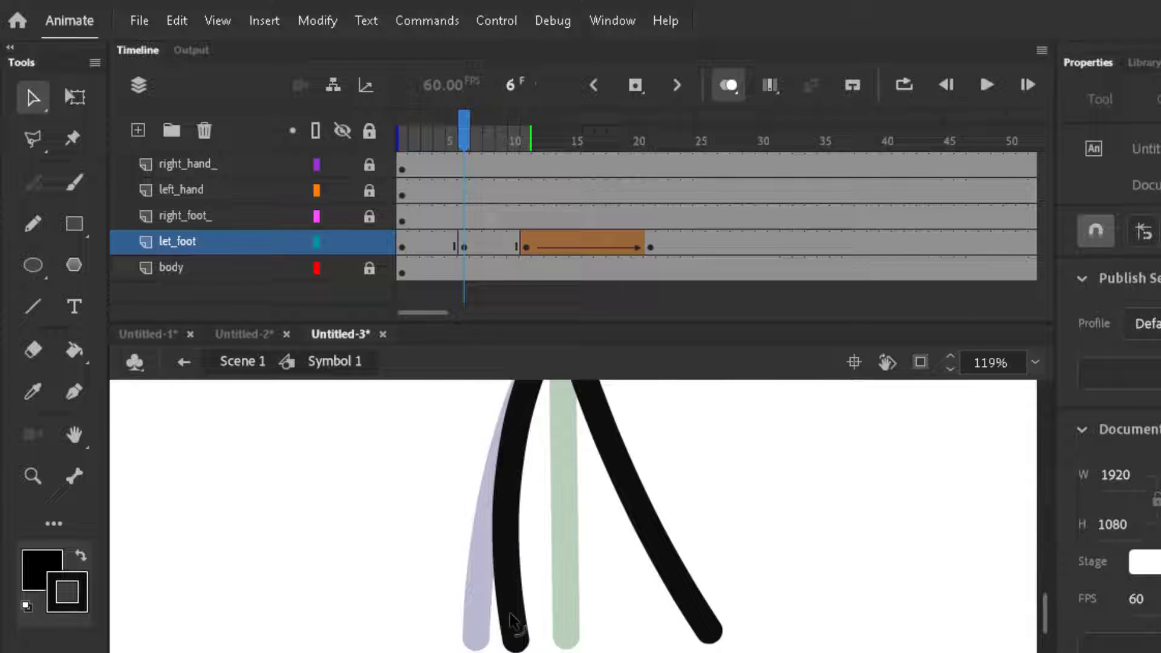
pyautogui.moveTo(507, 511); pyautogui.dragTo(533, 507)
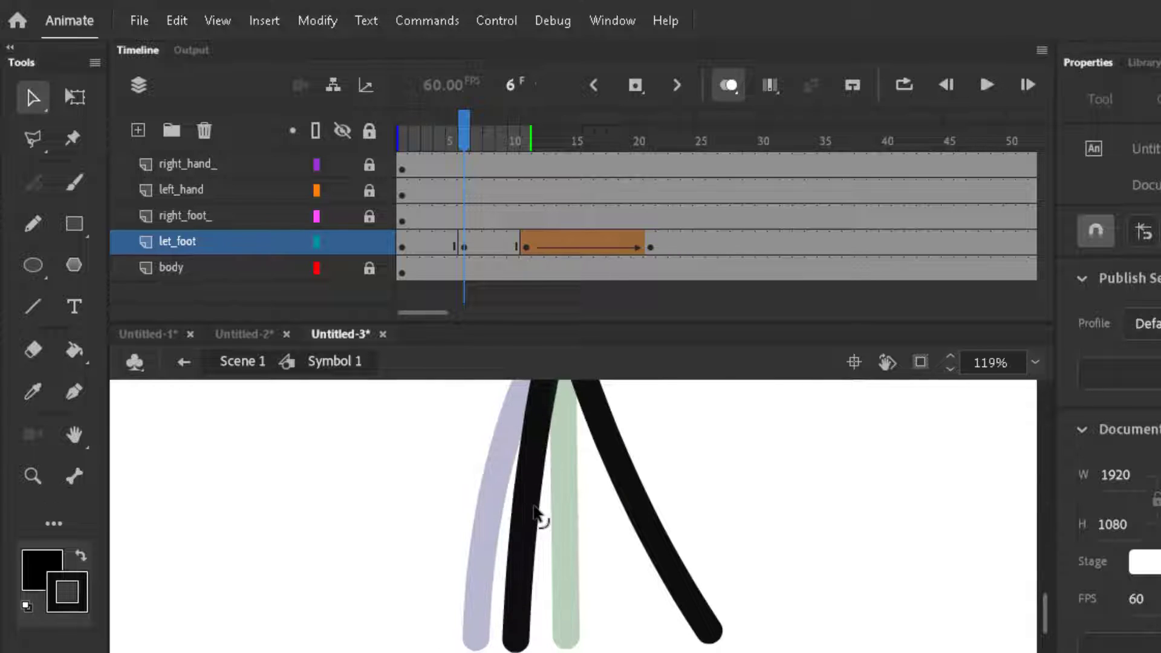
pyautogui.scroll(-2, 534, 511)
pyautogui.scroll(2, 575, 562)
# Try a shape tween between frames 6 and 11 of let_foot.
pyautogui.click(489, 251)
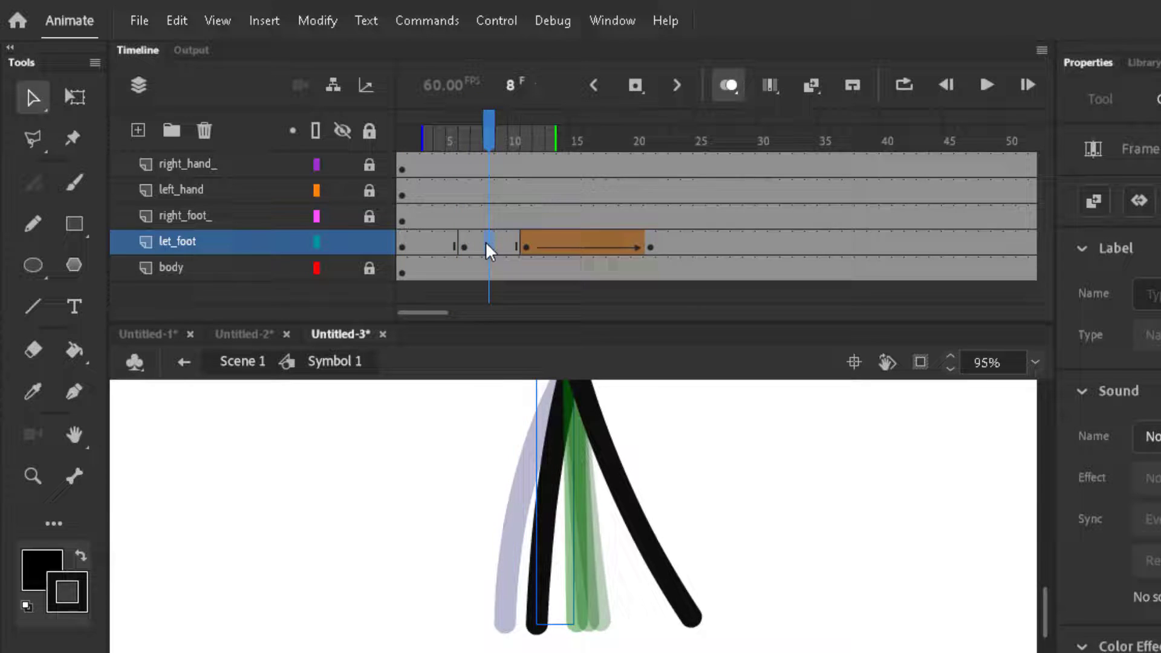
pyautogui.rightClick(489, 251)
pyautogui.click(572, 191)
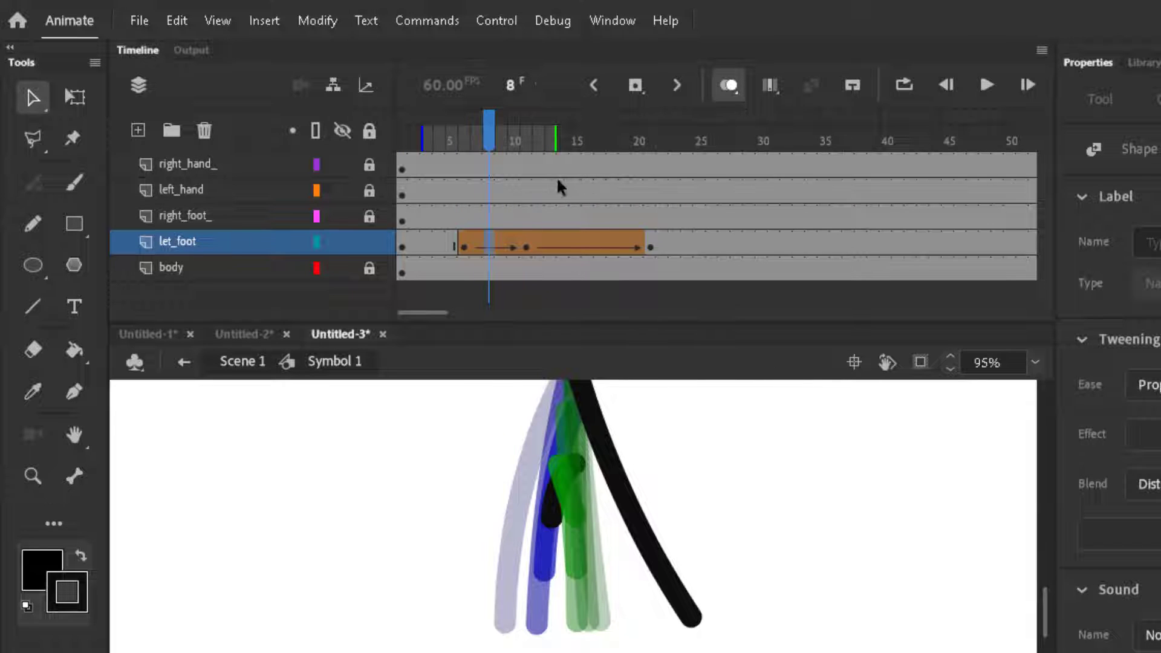
# Create a shape tween between frames 1 and 6 of let_foot and scrub through the motion.
pyautogui.click(415, 245)
pyautogui.rightClick(415, 245)
pyautogui.click(486, 196)
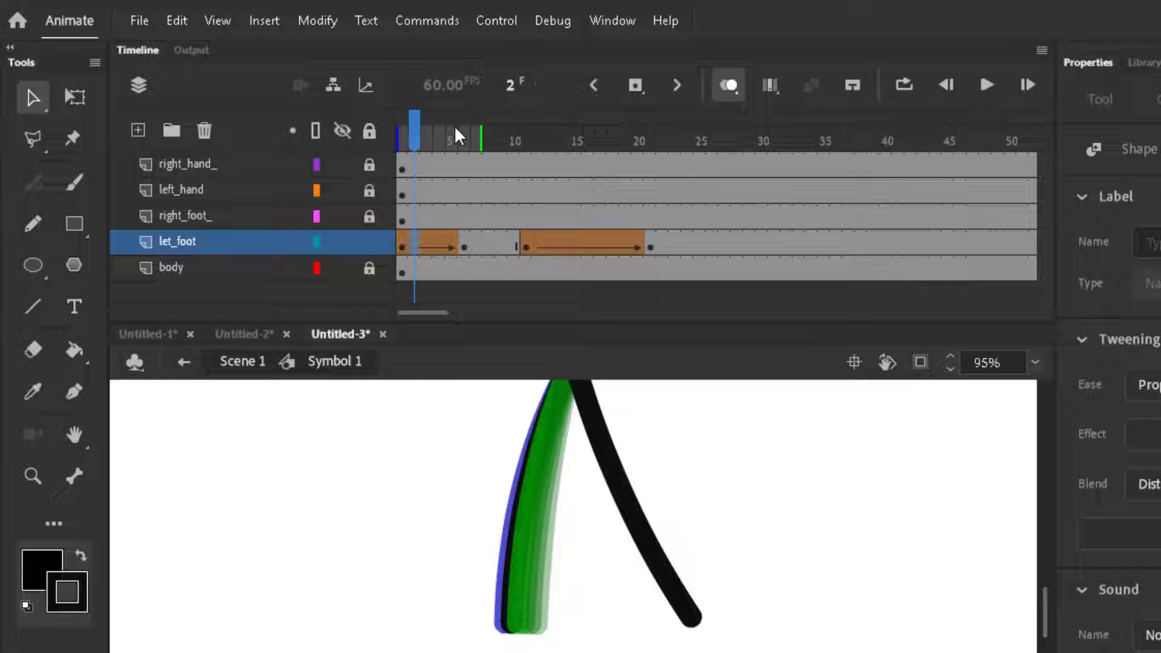
pyautogui.moveTo(423, 140)
pyautogui.mouseDown()
pyautogui.moveTo(404, 140)
pyautogui.moveTo(490, 158)
pyautogui.mouseUp()
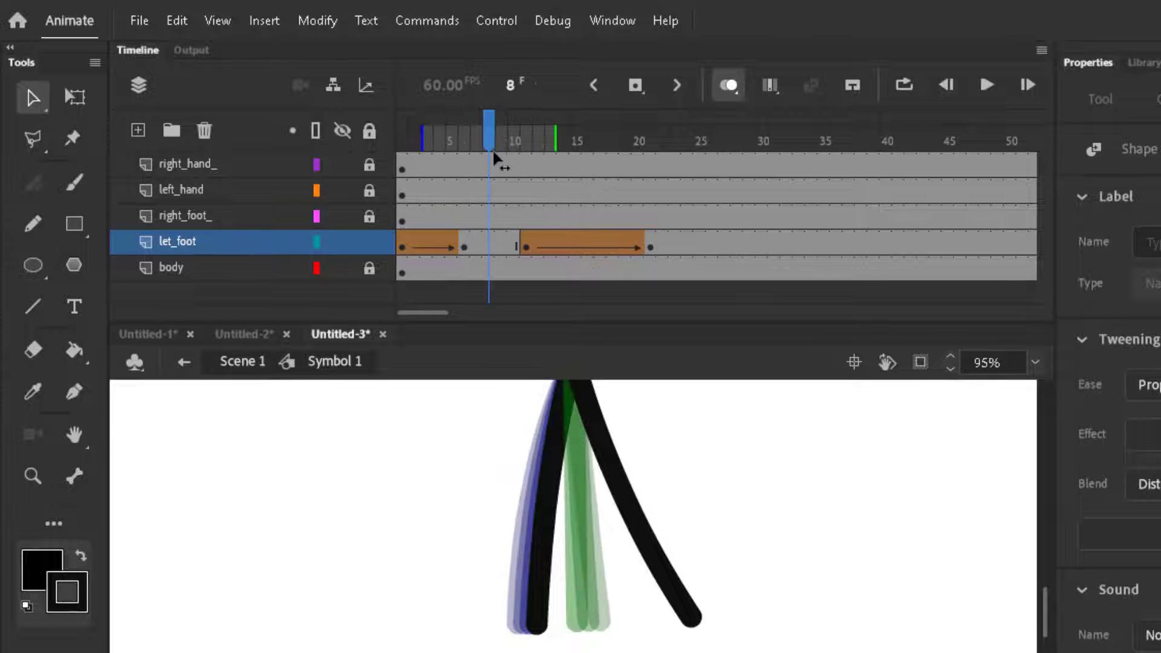
# Add a let_foot keyframe at frame 9 with the leg shifted further inward and shape-tween frames 6 to 9.
pyautogui.click(491, 245)
pyautogui.rightClick(492, 251)
pyautogui.click(559, 298)
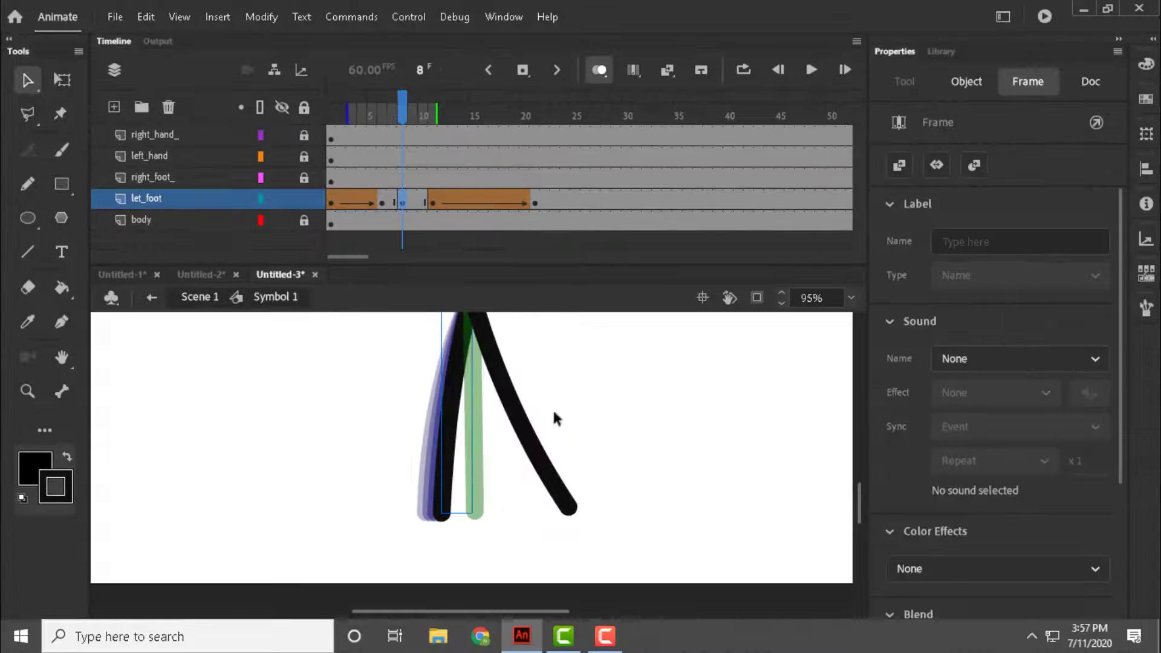
pyautogui.moveTo(433, 508); pyautogui.dragTo(442, 507)
pyautogui.click(396, 202)
pyautogui.moveTo(392, 118); pyautogui.dragTo(412, 179)
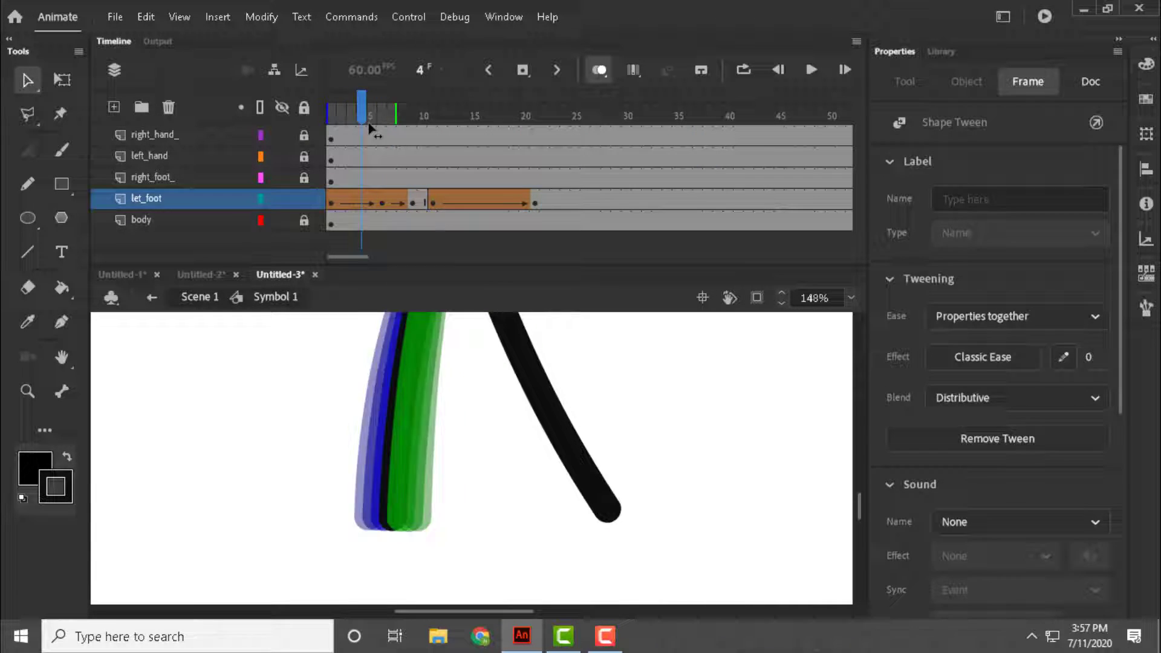
# Insert a keyframe at frame 10 of let_foot and bend the left leg's curve toward the straight pose.
pyautogui.rightClick(422, 200)
pyautogui.click(490, 247)
pyautogui.scroll(2, 487, 526)
pyautogui.click(518, 518)
pyautogui.scroll(3, 426, 484)
pyautogui.moveTo(413, 446); pyautogui.dragTo(426, 445)
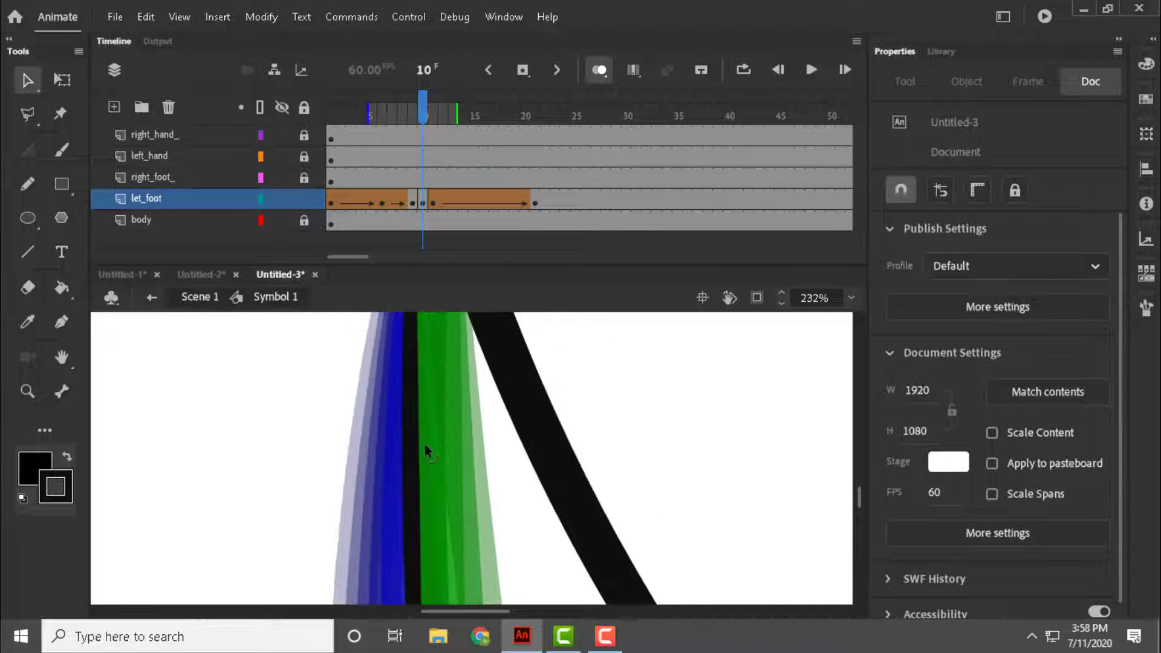
pyautogui.scroll(-5, 426, 446)
# Clear the frame 6 keyframe of let_foot and stretch all its spans so the last keyframe falls on frame 30.
pyautogui.rightClick(381, 200)
pyautogui.click(443, 289)
pyautogui.scroll(-2, 579, 410)
pyautogui.moveTo(534, 202); pyautogui.dragTo(330, 201)
pyautogui.moveTo(537, 202); pyautogui.dragTo(627, 199)
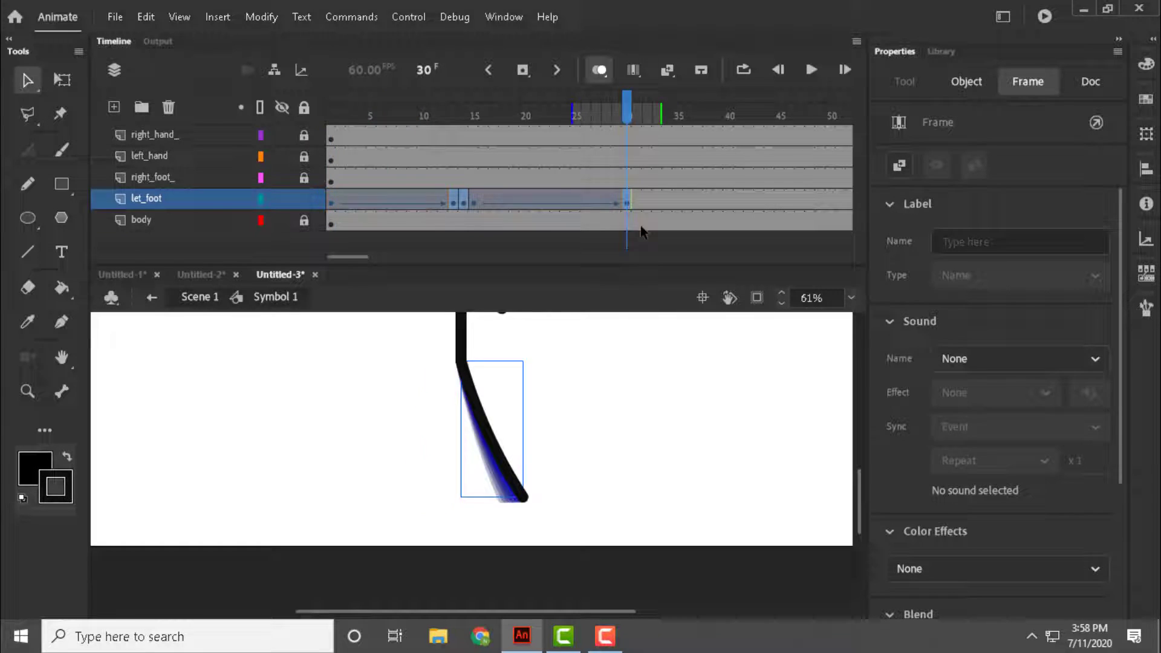
pyautogui.click(641, 226)
# Turn off onion skinning, shorten let_foot's first tween so the next keyframe falls on frame 10, and preview the motion.
pyautogui.click(599, 69)
pyautogui.moveTo(629, 106); pyautogui.dragTo(416, 100)
pyautogui.click(466, 137)
pyautogui.click(616, 203)
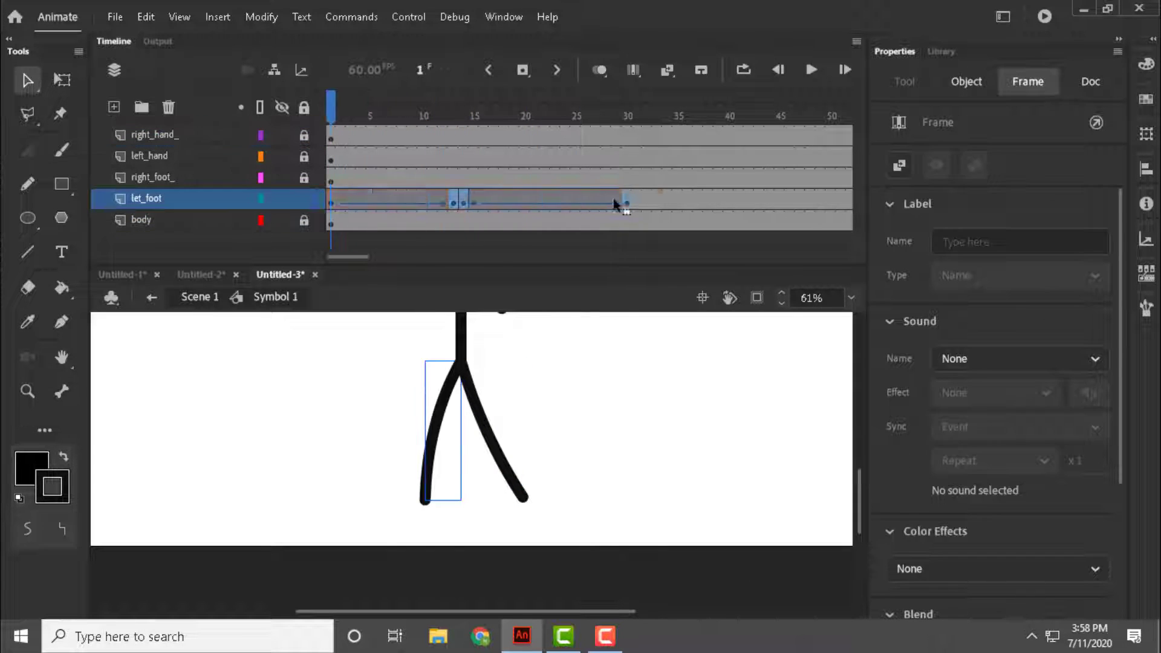
pyautogui.click(454, 216)
pyautogui.click(451, 205)
pyautogui.moveTo(451, 205); pyautogui.dragTo(420, 206)
pyautogui.click(766, 330)
pyautogui.press('Return')
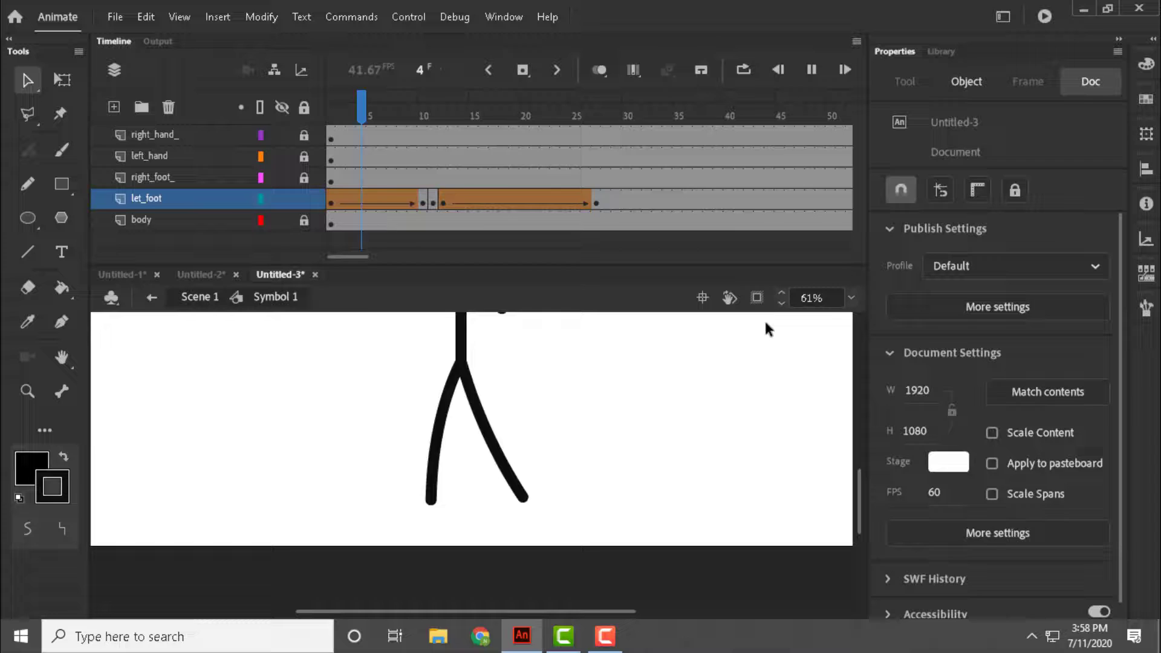
pyautogui.click(404, 133)
pyautogui.moveTo(433, 137); pyautogui.dragTo(425, 139)
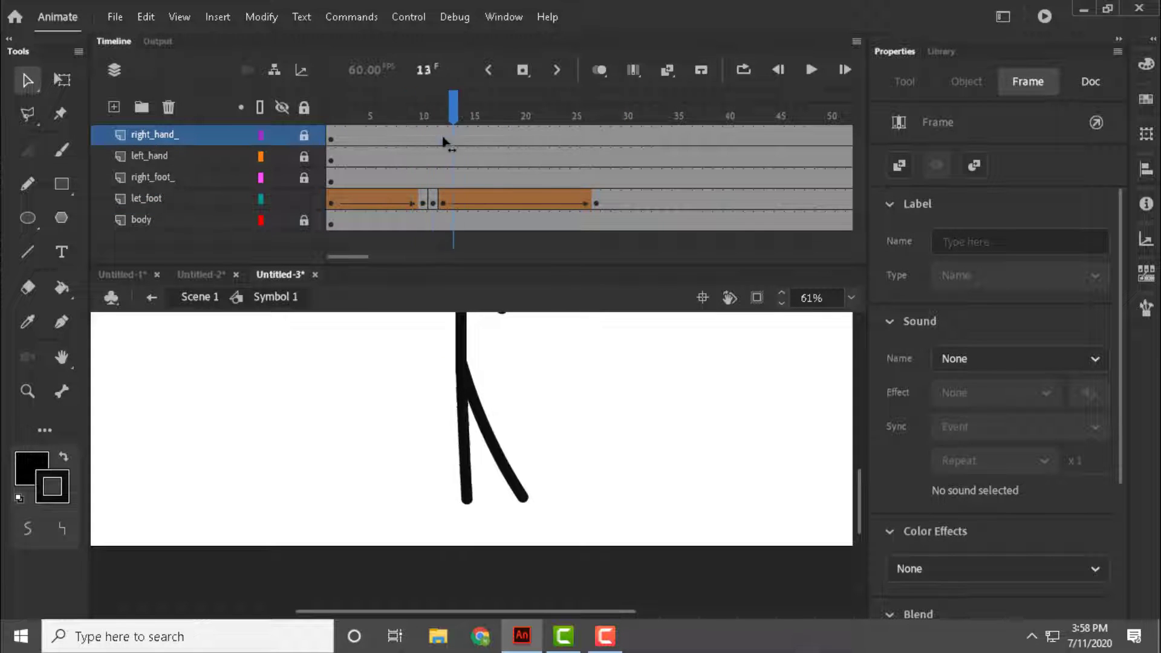
# Extend the frame 10 and 11 poses of let_foot by one frame each and add a keyframe at frame 11 with onion skinning on.
pyautogui.moveTo(423, 202); pyautogui.dragTo(436, 206)
pyautogui.press('F5')
pyautogui.click(435, 204)
pyautogui.scroll(3, 508, 467)
pyautogui.click(600, 70)
pyautogui.moveTo(382, 114); pyautogui.dragTo(419, 118)
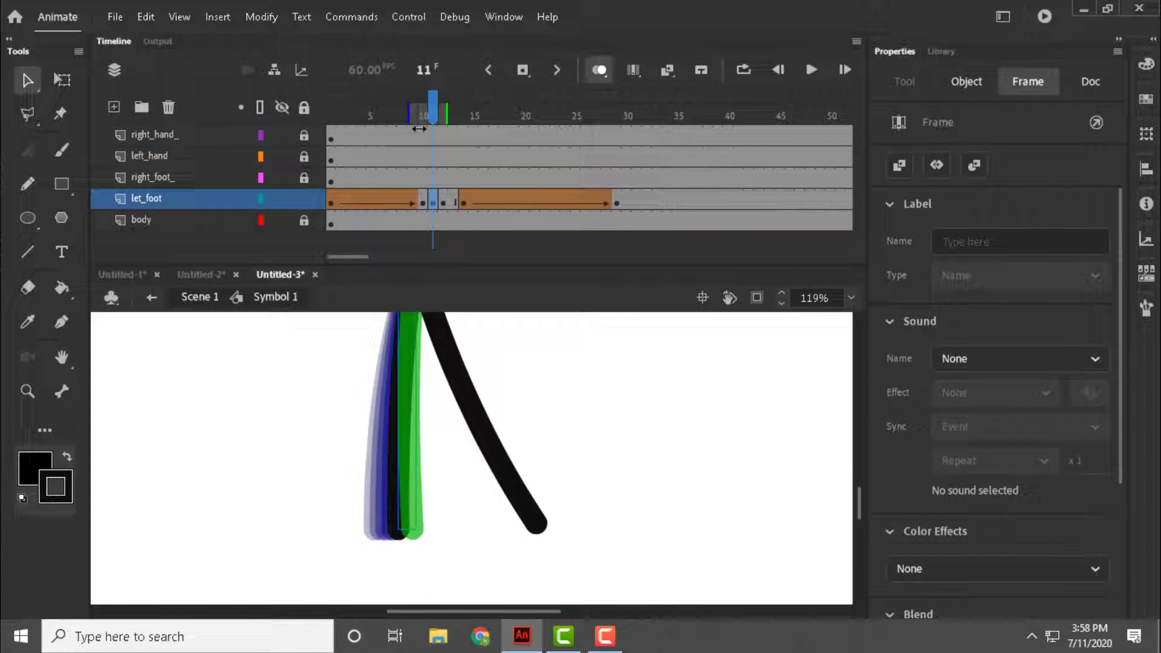
# Shift the left leg's end on frame 11 toward the next pose and insert a keyframe at frame 13 of let_foot.
pyautogui.click(433, 531)
pyautogui.scroll(3, 432, 531)
pyautogui.moveTo(362, 535); pyautogui.dragTo(412, 546)
pyautogui.press('.')
pyautogui.press('F6')
pyautogui.scroll(3, 382, 460)
pyautogui.scroll(-4, 383, 461)
# Play the leg animation, hide the right_foot_ layer, and scrub through the left leg's motion.
pyautogui.press('Return')
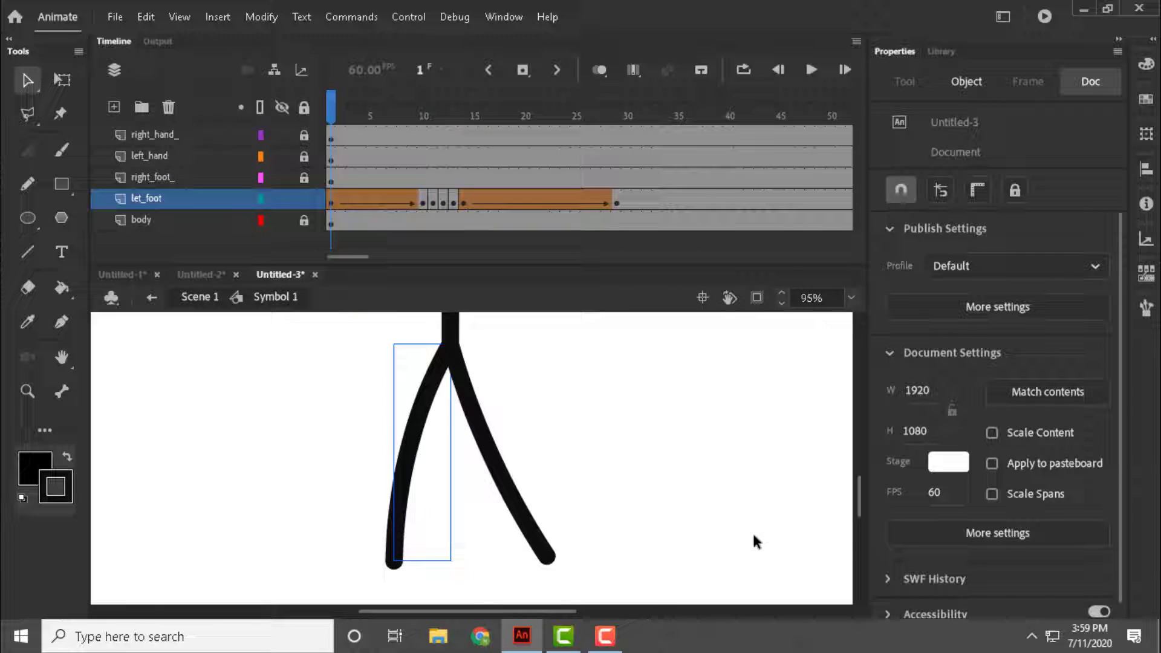
pyautogui.press('Return')
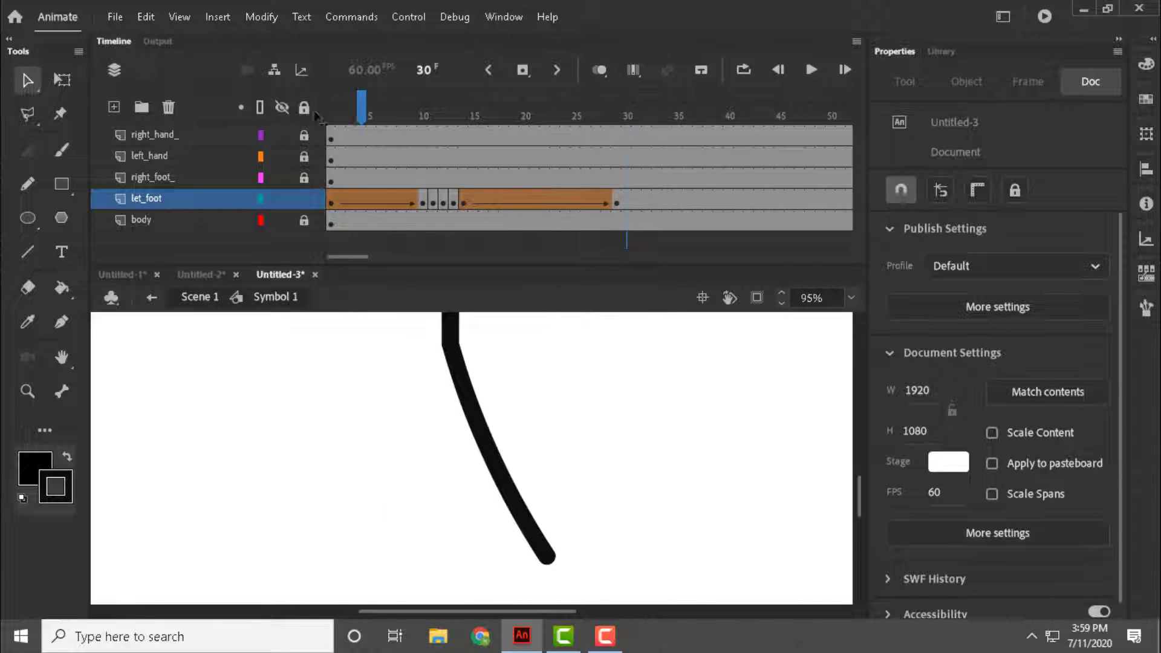
pyautogui.press('Return')
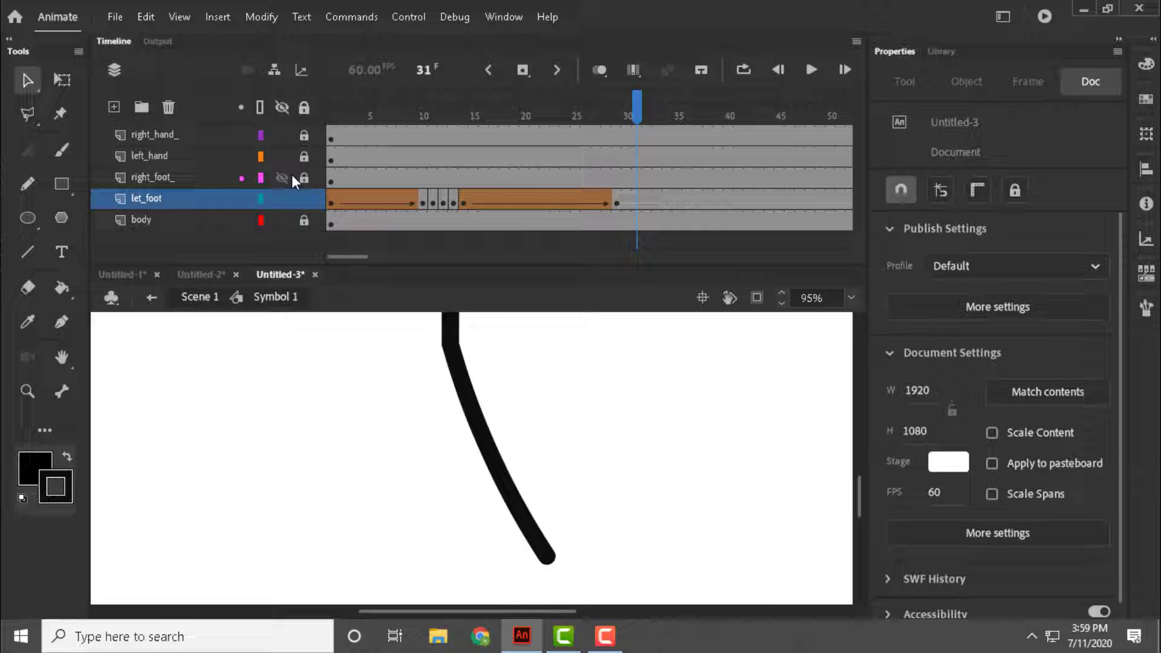
pyautogui.moveTo(661, 167); pyautogui.dragTo(504, 146)
pyautogui.moveTo(404, 136)
pyautogui.mouseDown()
pyautogui.moveTo(336, 127)
pyautogui.moveTo(419, 125)
pyautogui.mouseUp()
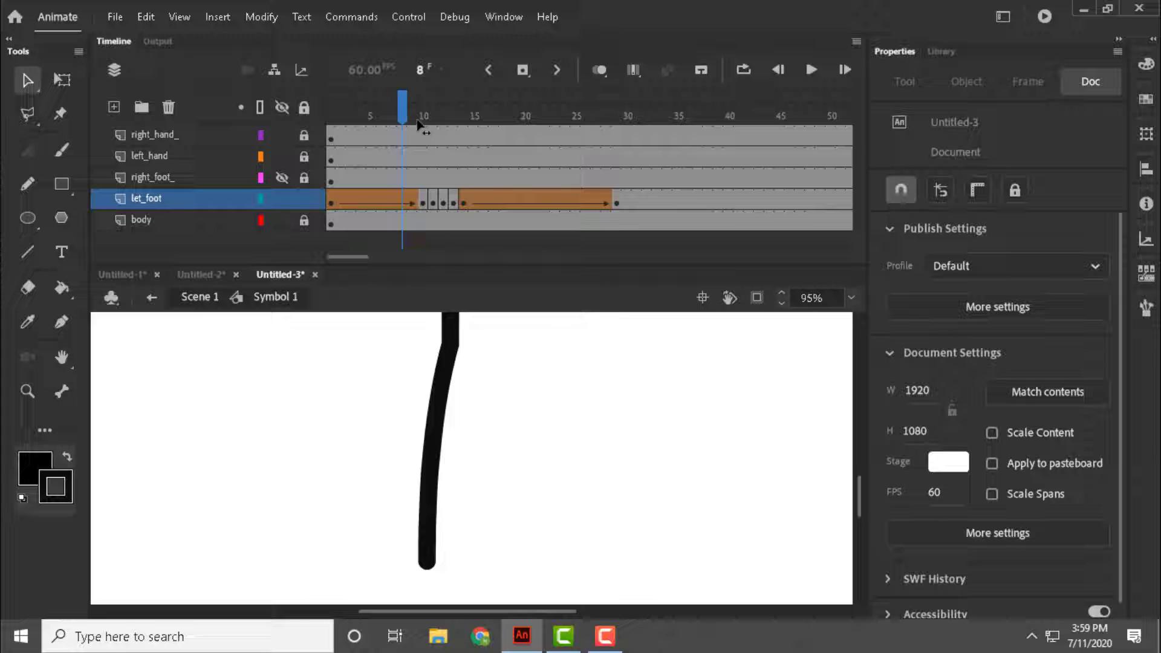
# Insert successive let_foot keyframes from frame 30 with onion skinning on, pulling the left leg's end back at frame 31.
pyautogui.rightClick(627, 199)
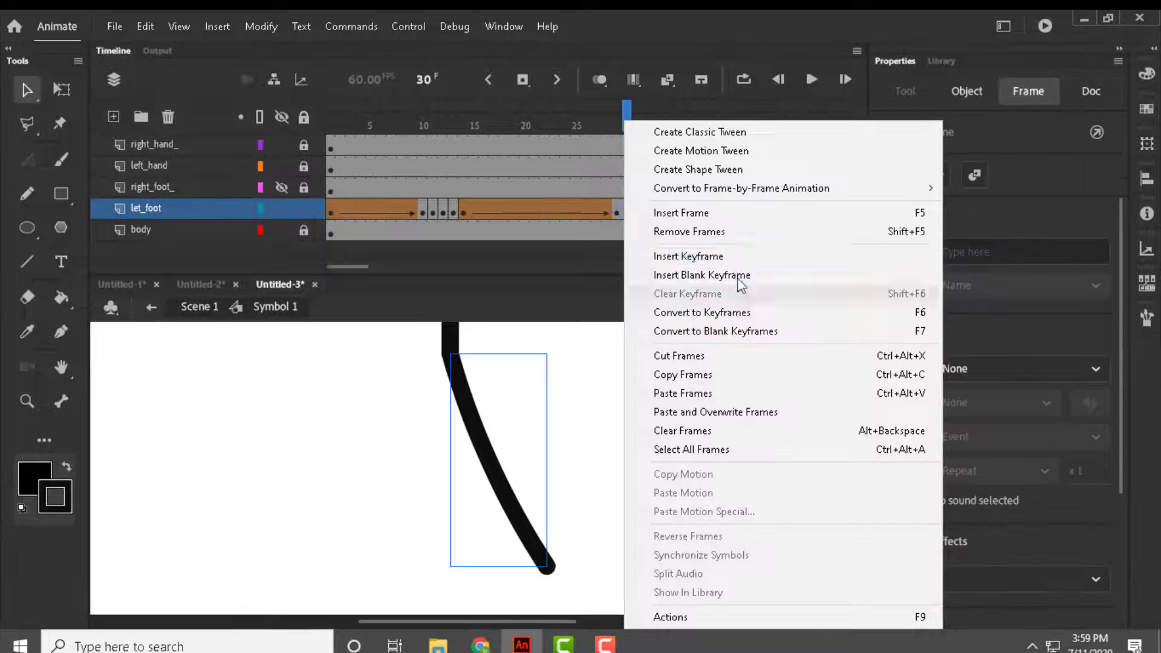
pyautogui.click(672, 245)
pyautogui.click(607, 83)
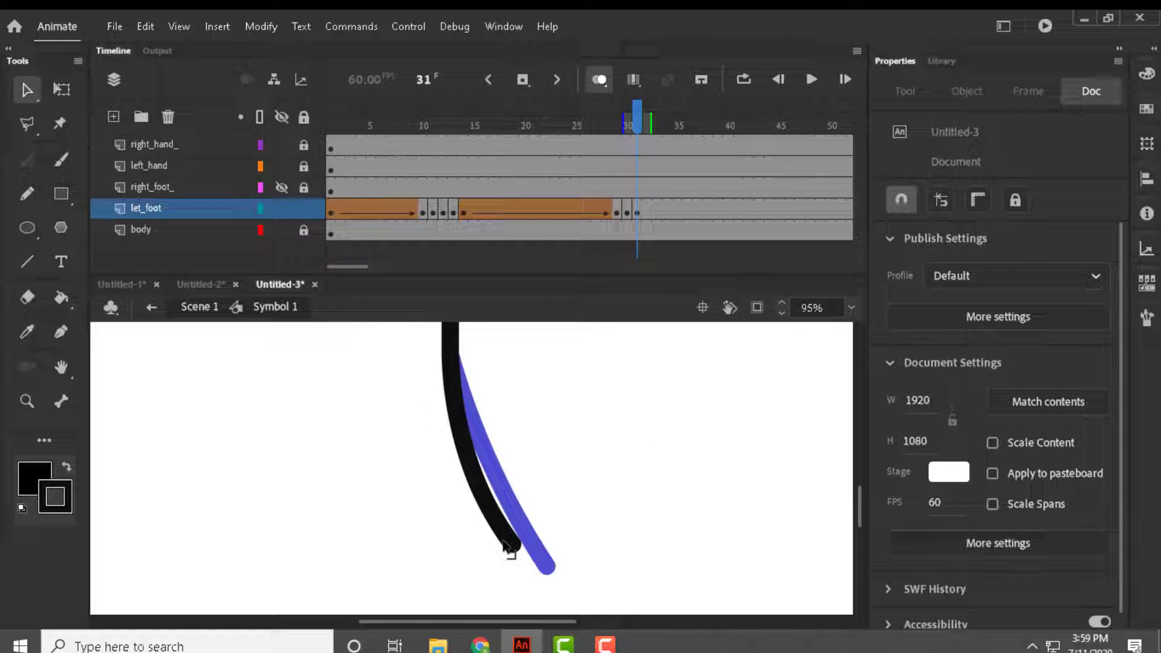
pyautogui.press('F6')
# Paste the frame 1 leg pose at frame 34 of let_foot and spread the new keyframes about six frames apart toward frame 60.
pyautogui.click(332, 212)
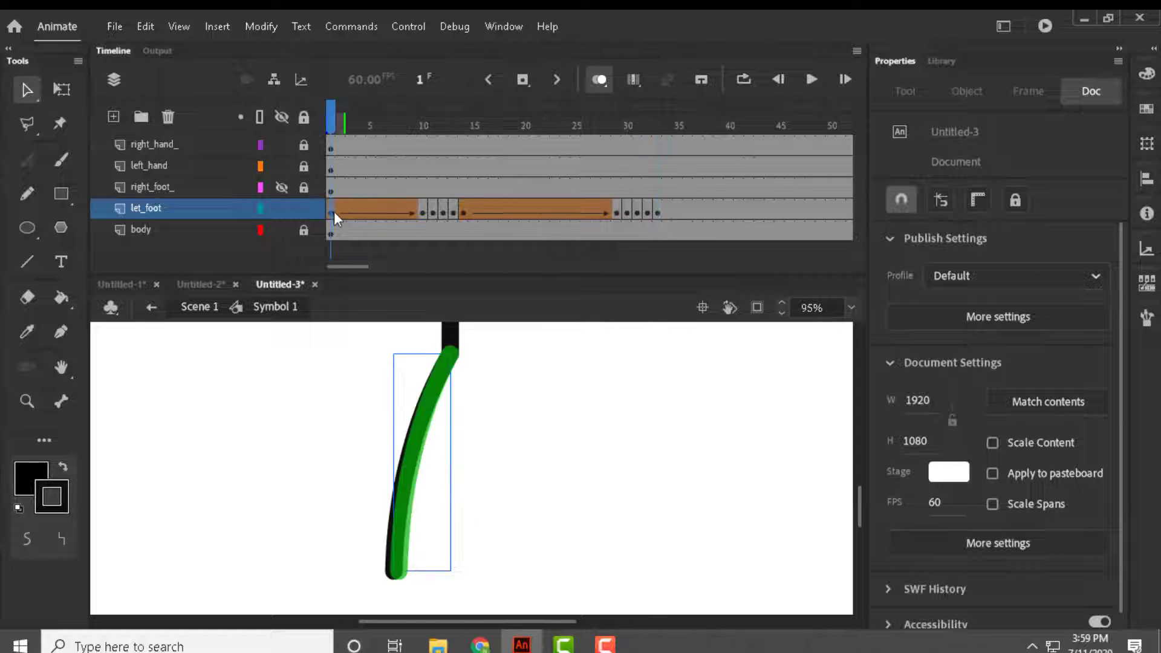
pyautogui.rightClick(668, 211)
pyautogui.click(726, 393)
pyautogui.moveTo(708, 126); pyautogui.dragTo(651, 140)
pyautogui.click(644, 124)
pyautogui.moveTo(668, 212)
pyautogui.mouseDown()
pyautogui.moveTo(622, 213)
pyautogui.moveTo(681, 208)
pyautogui.mouseUp()
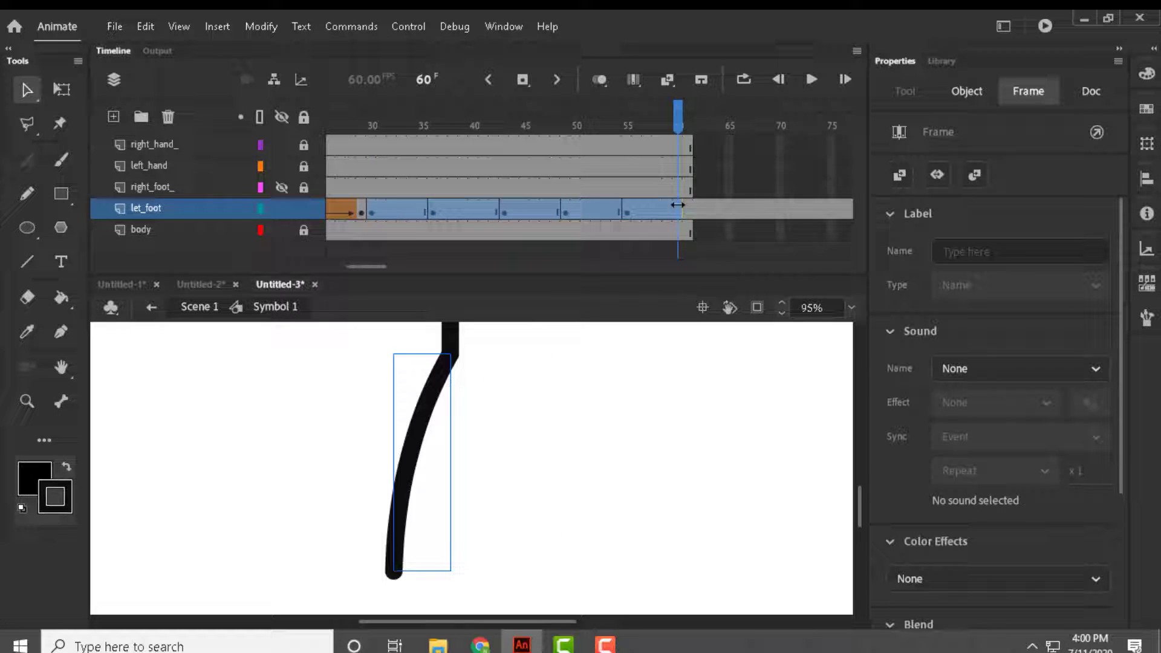
# Create a shape tween on let_foot from frame 30 to the keyframe at frame 43 and scrub through it.
pyautogui.rightClick(403, 215)
pyautogui.click(425, 145)
pyautogui.rightClick(457, 212)
pyautogui.click(475, 145)
pyautogui.moveTo(461, 190); pyautogui.dragTo(516, 151)
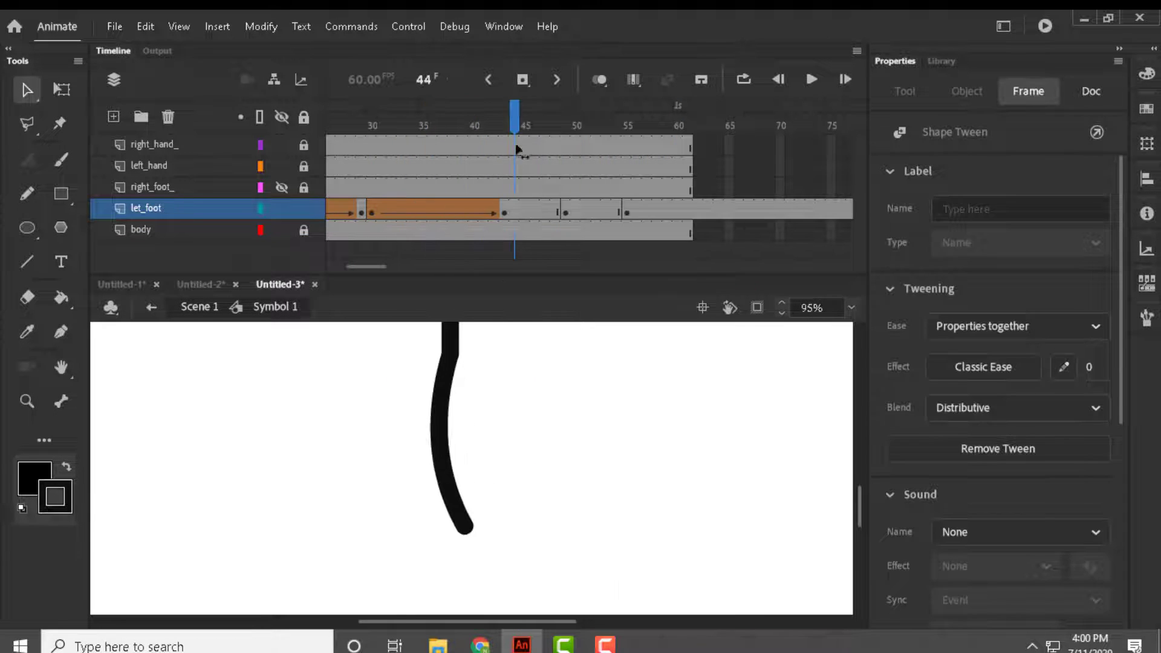
pyautogui.rightClick(524, 212)
pyautogui.click(547, 145)
pyautogui.hotkey('ctrl', 'z')
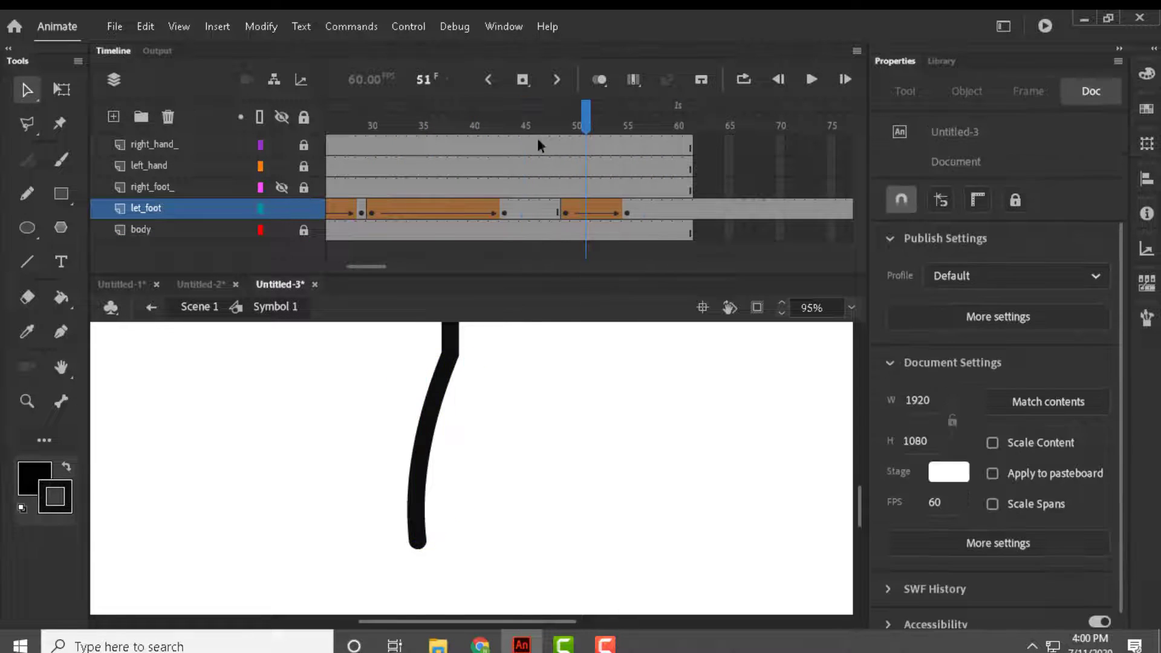
# Insert a keyframe at frame 46 of let_foot with onion skinning on and move the leg's end between the neighbouring poses.
pyautogui.click(535, 208)
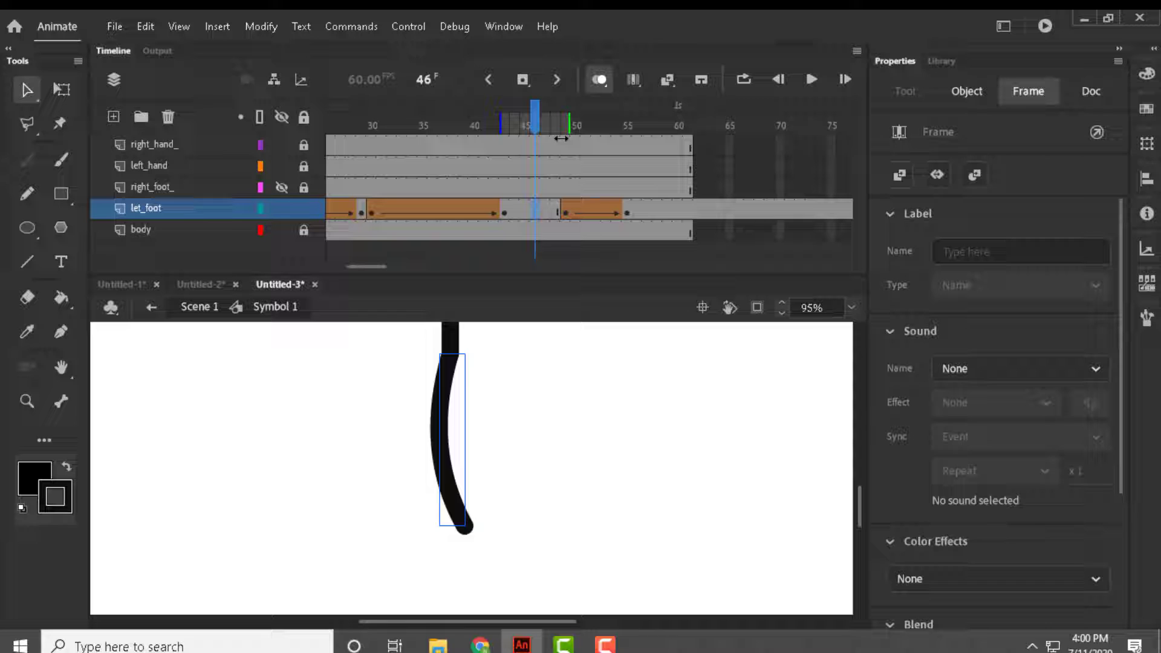
pyautogui.scroll(2, 530, 409)
pyautogui.press('F6')
pyautogui.scroll(4, 428, 523)
pyautogui.click(490, 556)
pyautogui.moveTo(472, 568); pyautogui.dragTo(426, 575)
pyautogui.scroll(-1, 496, 527)
pyautogui.rightClick(515, 212)
pyautogui.click(538, 146)
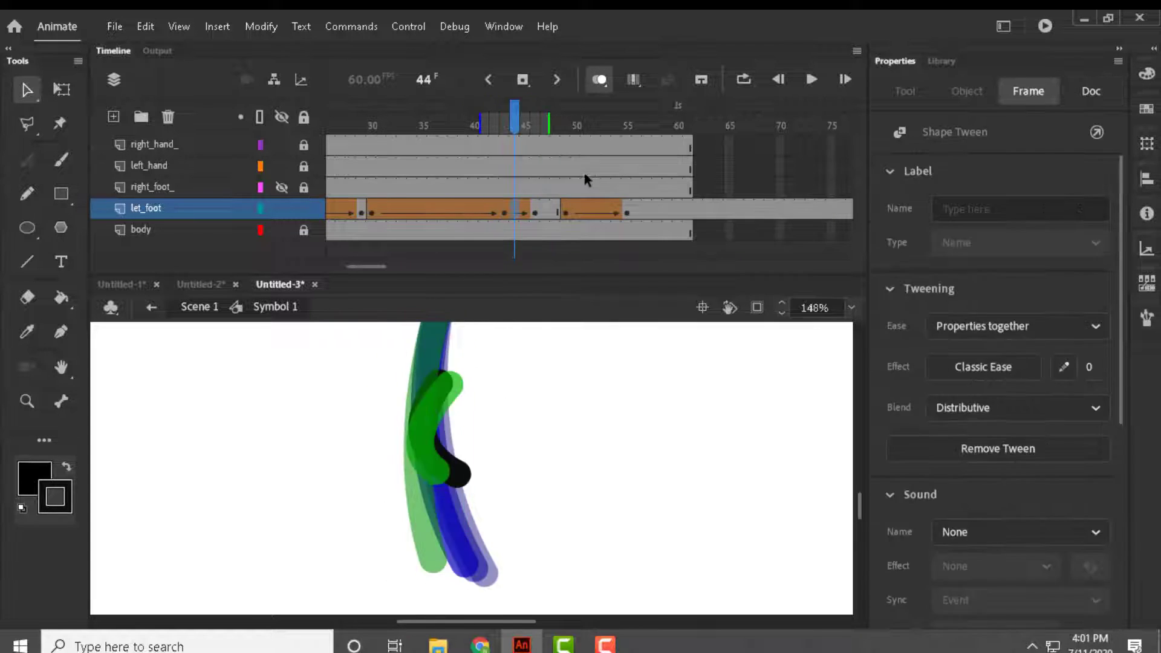
pyautogui.hotkey('ctrl', 'z')
# Shape-tween let_foot from frame 46 and add keyframes at frames 44 and 45, shifting the leg's end toward the next pose.
pyautogui.rightClick(538, 212)
pyautogui.click(561, 145)
pyautogui.click(517, 214)
pyautogui.press('F6')
pyautogui.moveTo(548, 123); pyautogui.dragTo(527, 123)
pyautogui.scroll(2, 449, 574)
pyautogui.moveTo(470, 569); pyautogui.dragTo(447, 569)
pyautogui.press('F6')
# Turn off onion skinning, lock let_foot, and play the left leg's full animation from frame 1.
pyautogui.scroll(-6, 446, 569)
pyautogui.moveTo(525, 123); pyautogui.dragTo(330, 123)
pyautogui.click(600, 79)
pyautogui.click(304, 208)
pyautogui.press('Return')
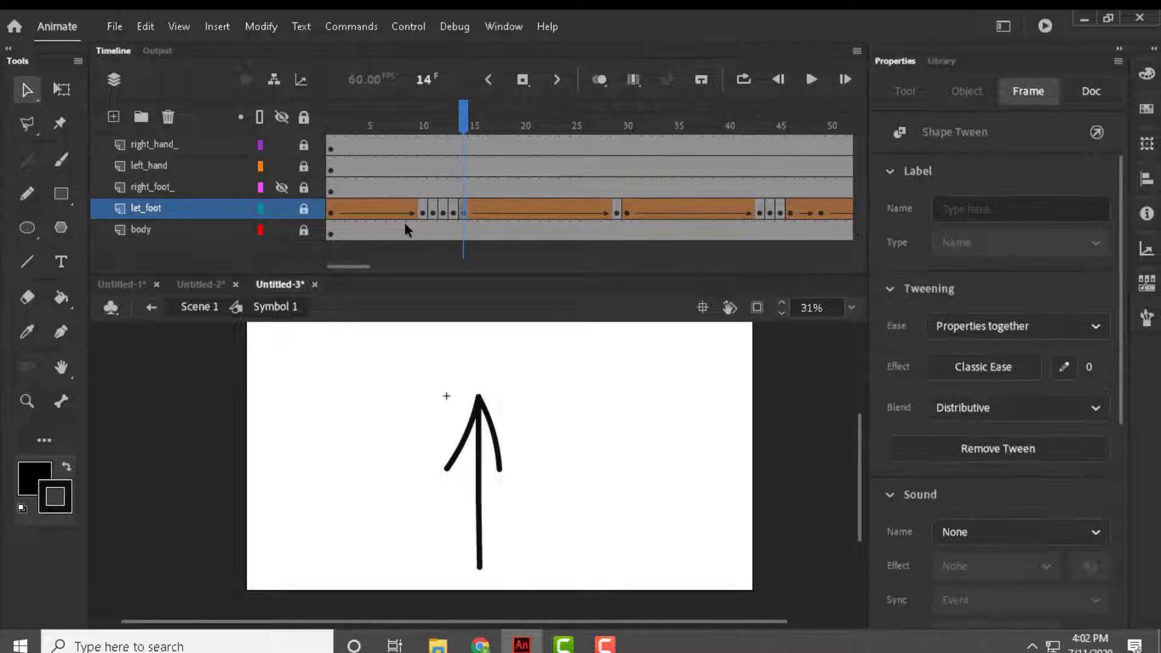
pyautogui.click(350, 230)
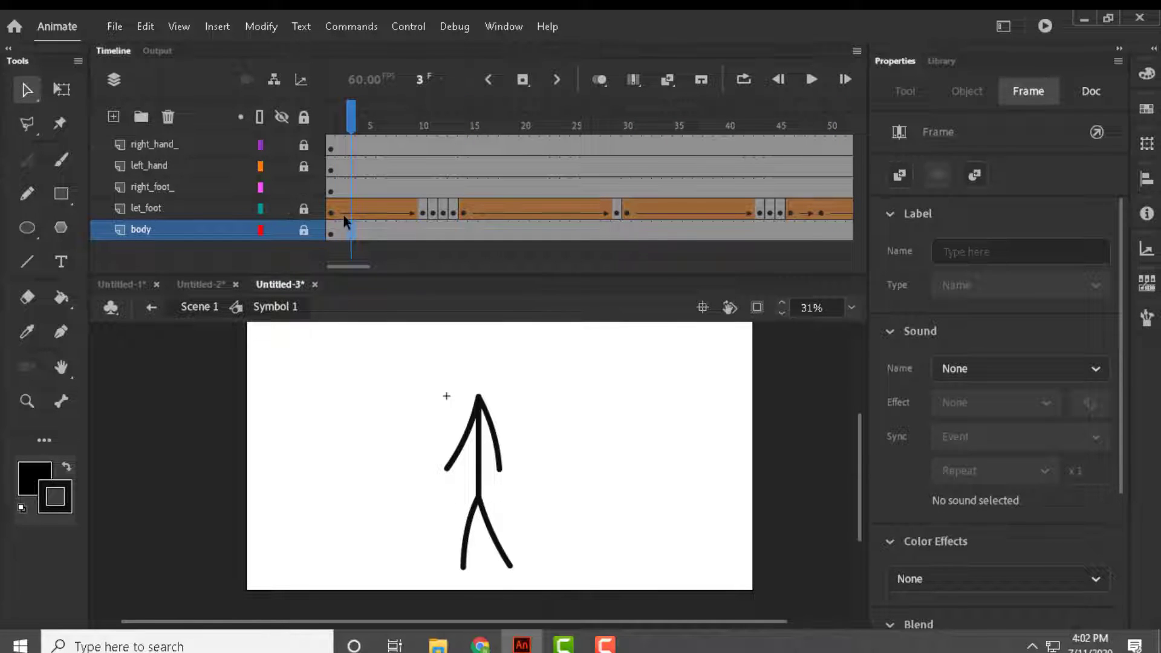
# Copy let_foot's frames from frame 30 to the end and paste them at frame 1 of the right_foot_ layer.
pyautogui.click(675, 187)
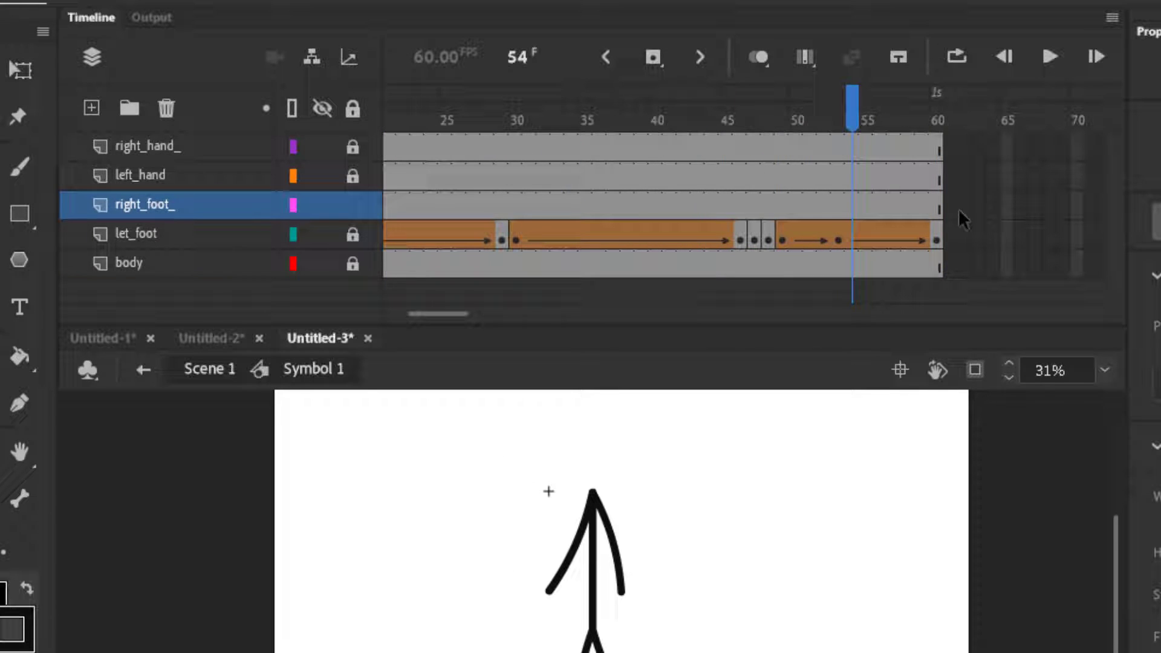
pyautogui.moveTo(936, 245); pyautogui.dragTo(825, 241)
pyautogui.rightClick(824, 242)
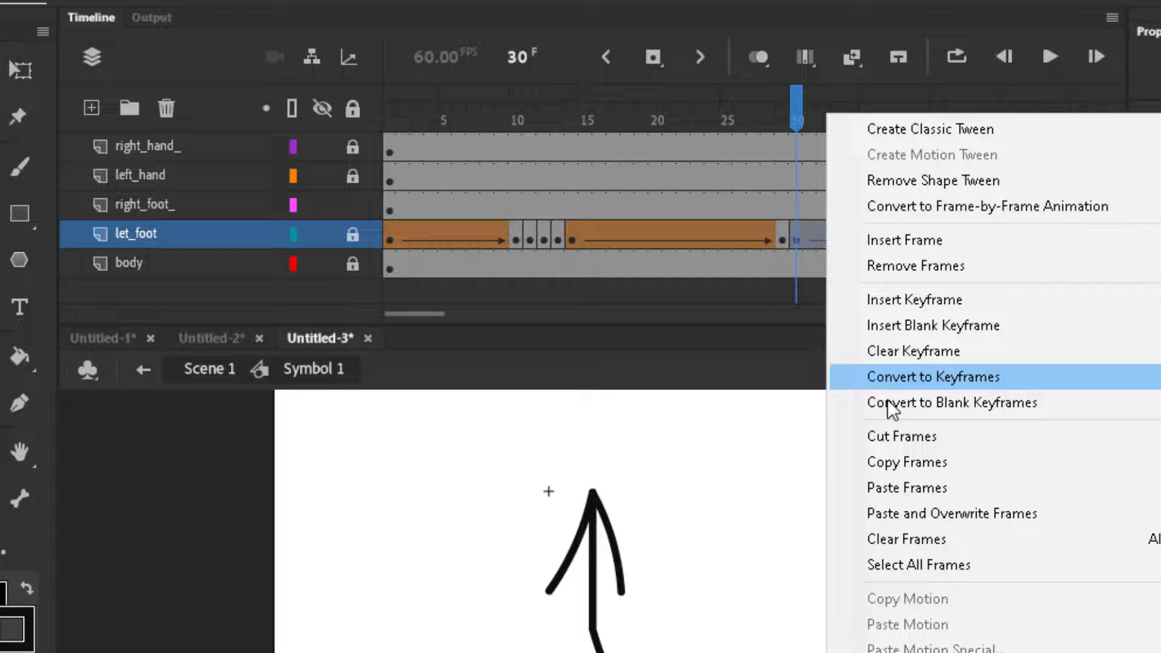
pyautogui.click(899, 465)
pyautogui.rightClick(392, 213)
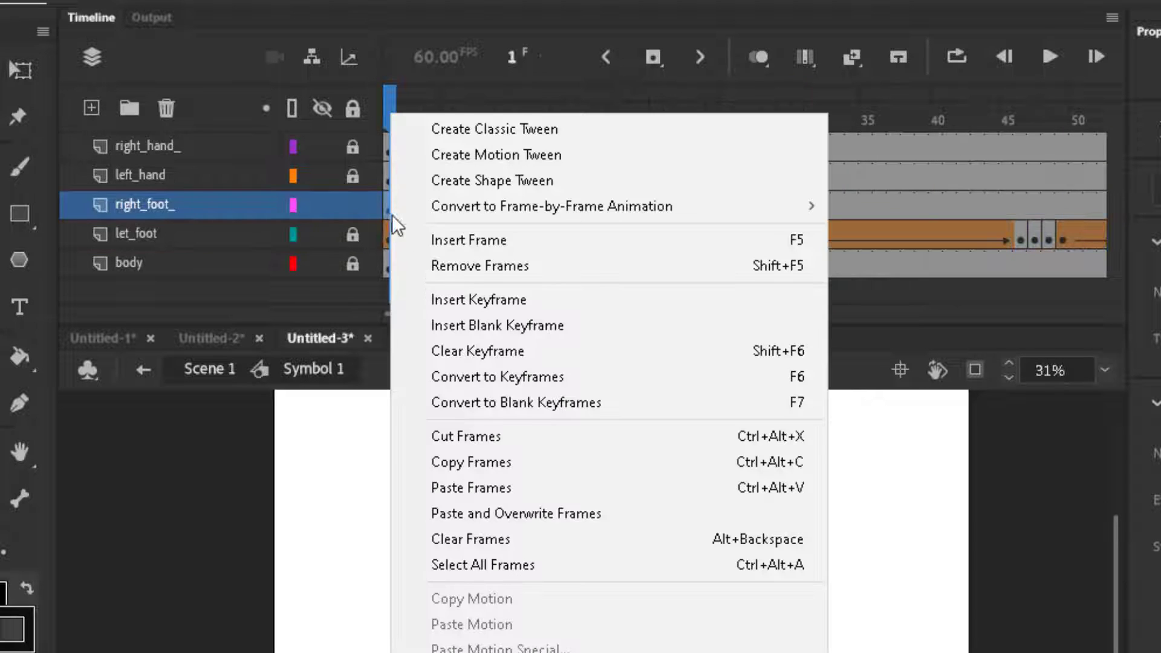
pyautogui.click(483, 489)
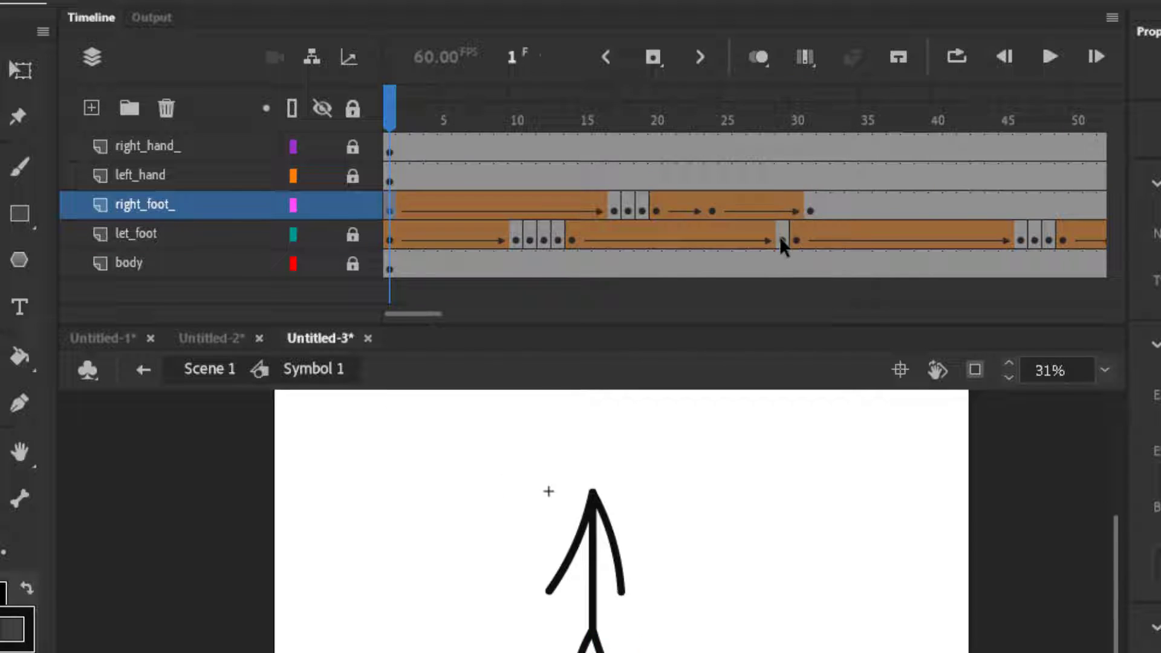
# Copy let_foot's frames 1 to 29 and paste them at frame 32 of the right_foot_ layer.
pyautogui.moveTo(782, 235); pyautogui.dragTo(423, 254)
pyautogui.rightClick(430, 238)
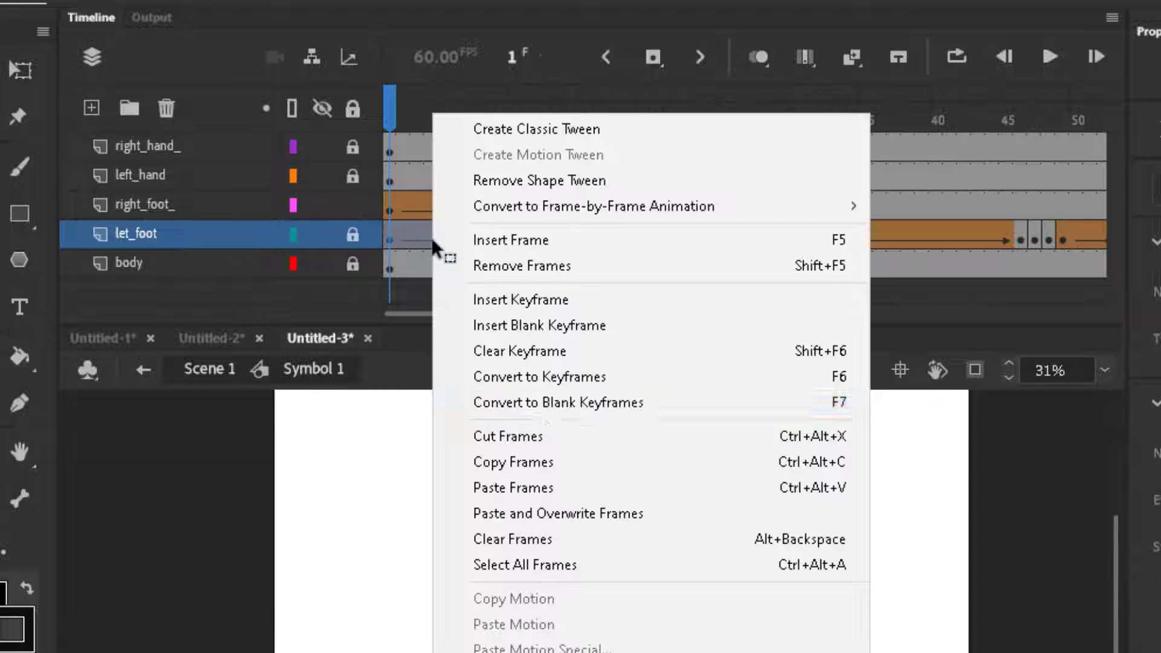
pyautogui.click(524, 444)
pyautogui.click(816, 211)
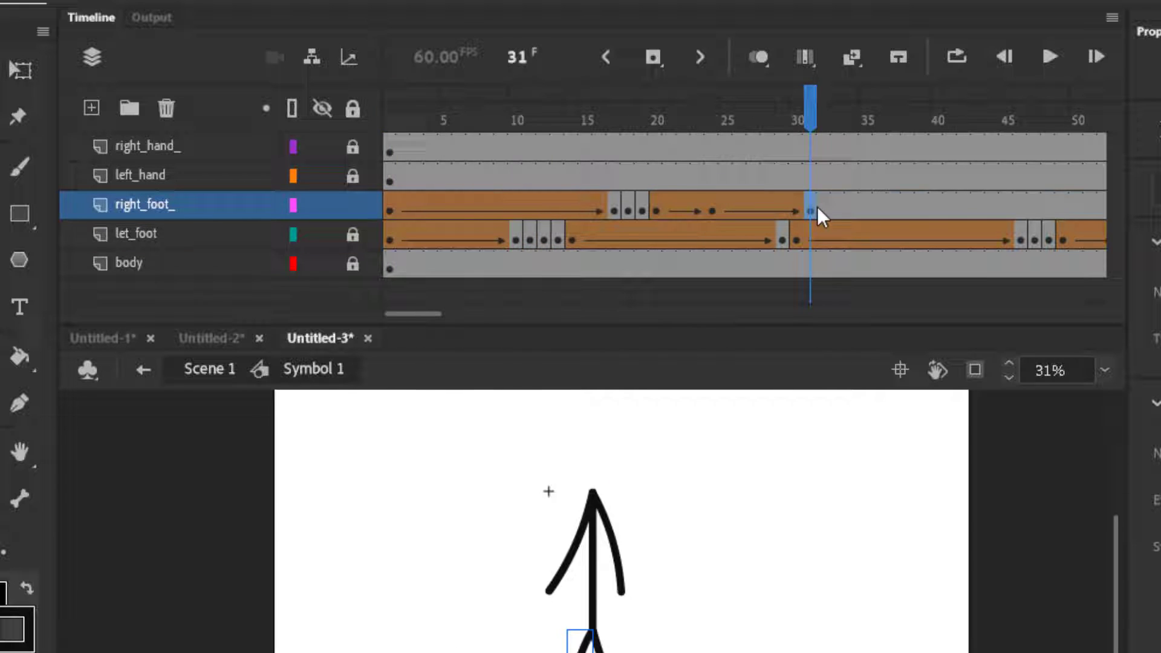
pyautogui.click(824, 205)
pyautogui.rightClick(825, 206)
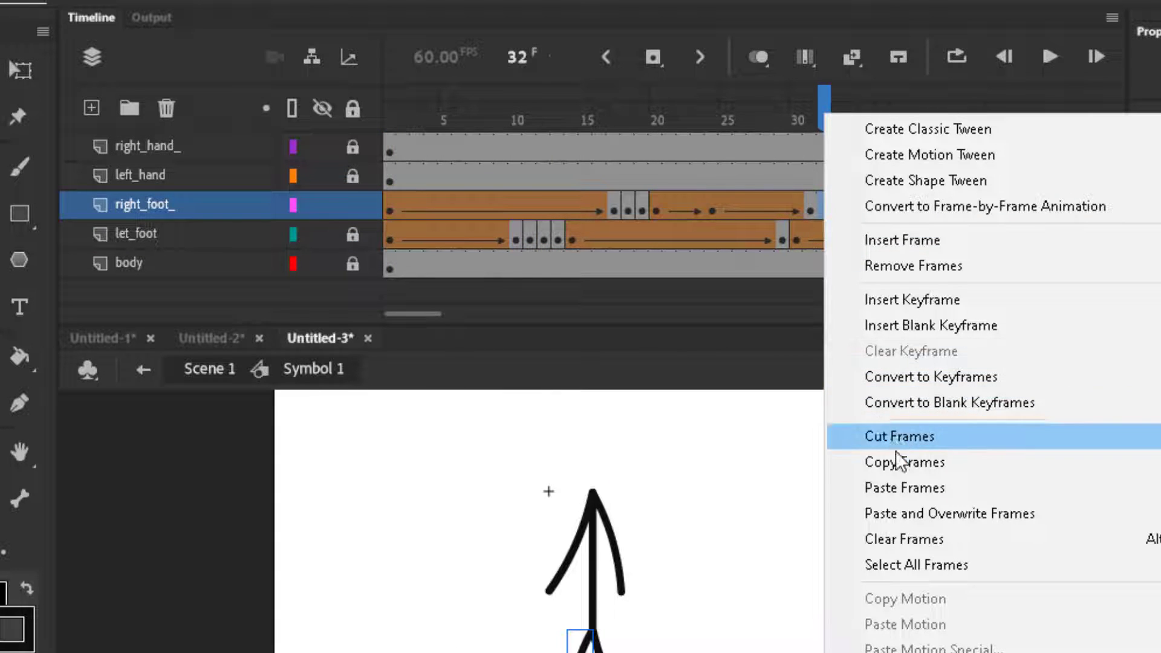
pyautogui.click(898, 488)
# Scrub both legs' animation to frame 60, turn on looping, and play the walk cycle.
pyautogui.moveTo(875, 104); pyautogui.dragTo(1093, 121)
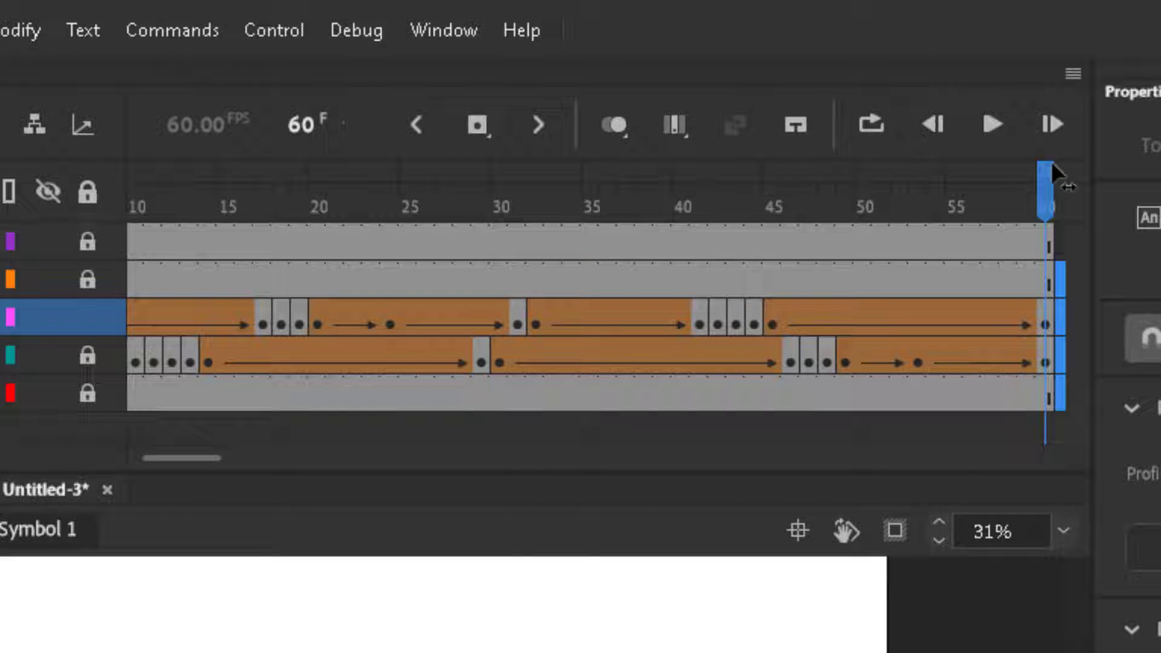
pyautogui.click(871, 126)
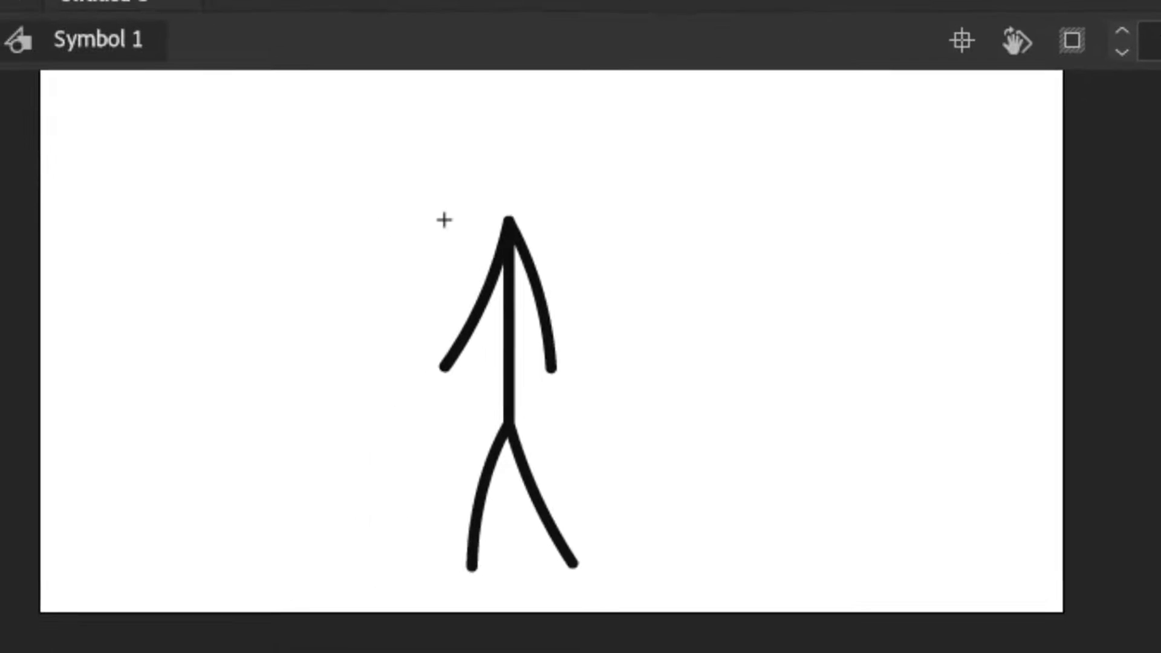
pyautogui.press('Return')
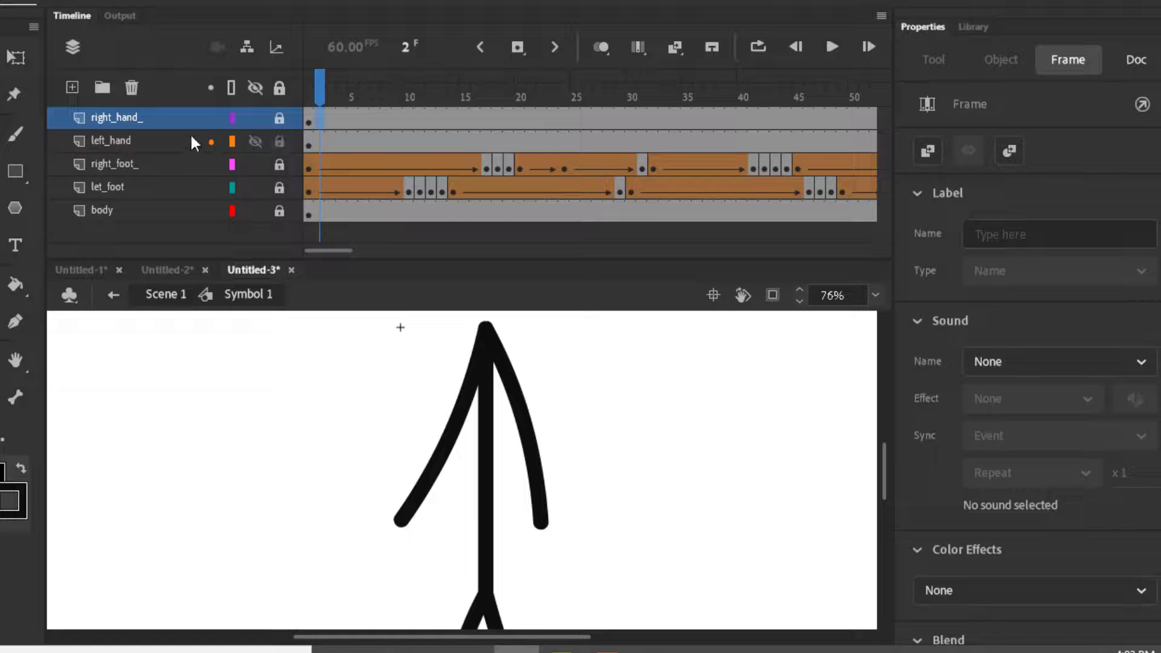
# Add keyframes at frames 2 and 3 of left_hand, swinging the arm straight down along the body and onto the right arm.
pyautogui.click(192, 141)
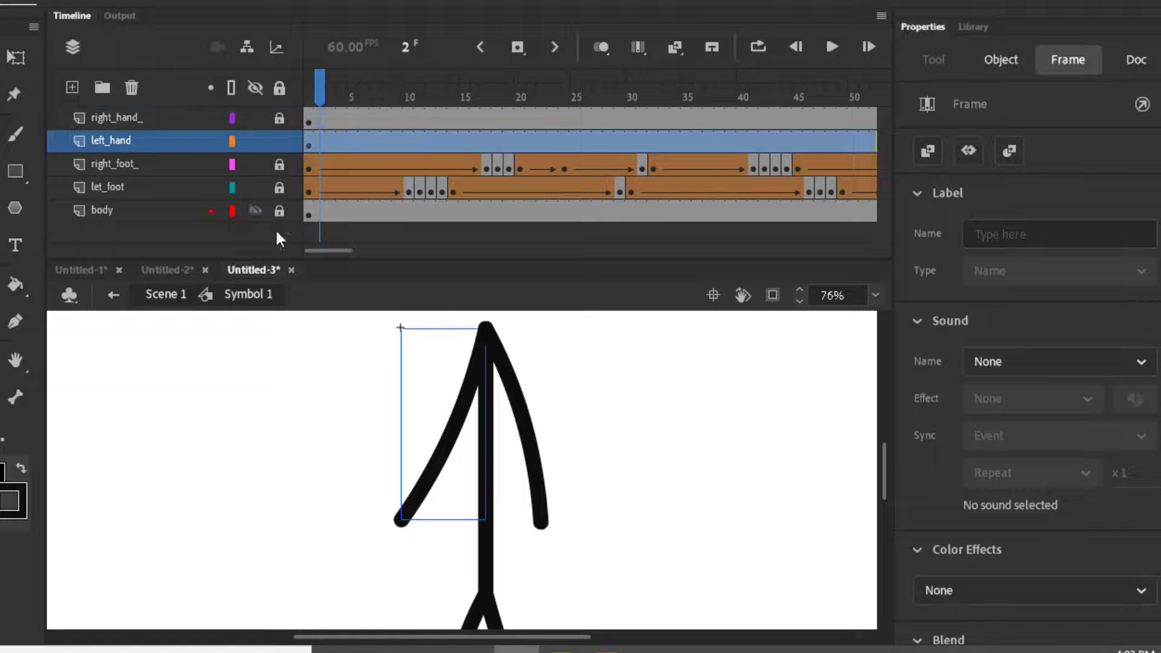
pyautogui.click(323, 145)
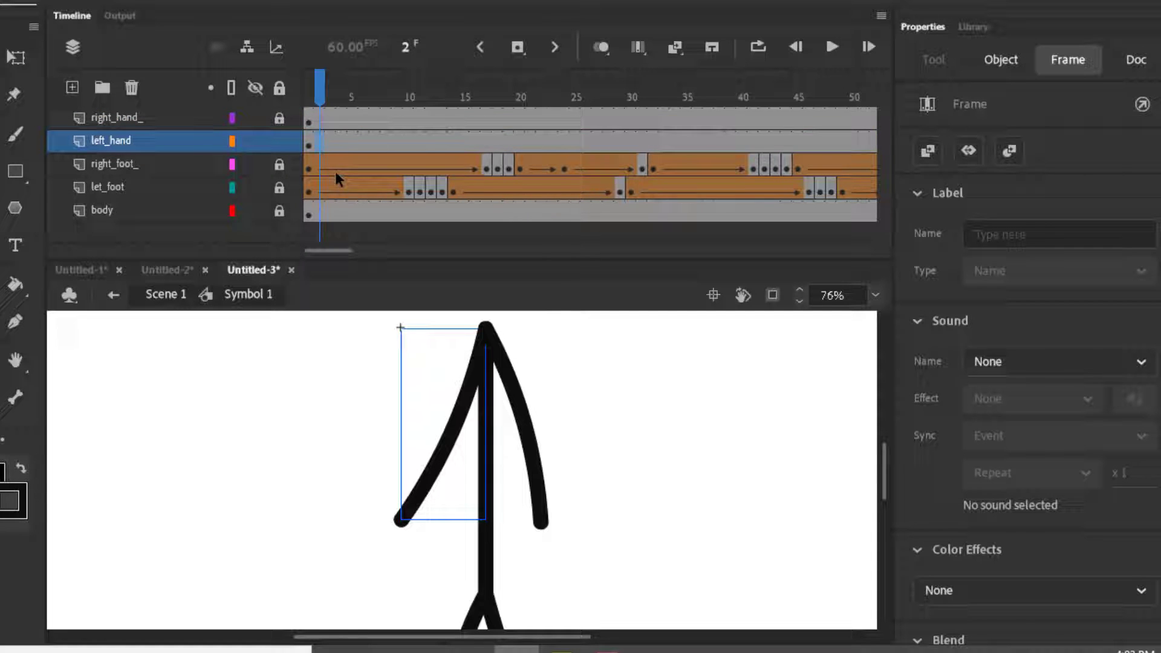
pyautogui.click(367, 485)
pyautogui.moveTo(404, 527); pyautogui.dragTo(463, 523)
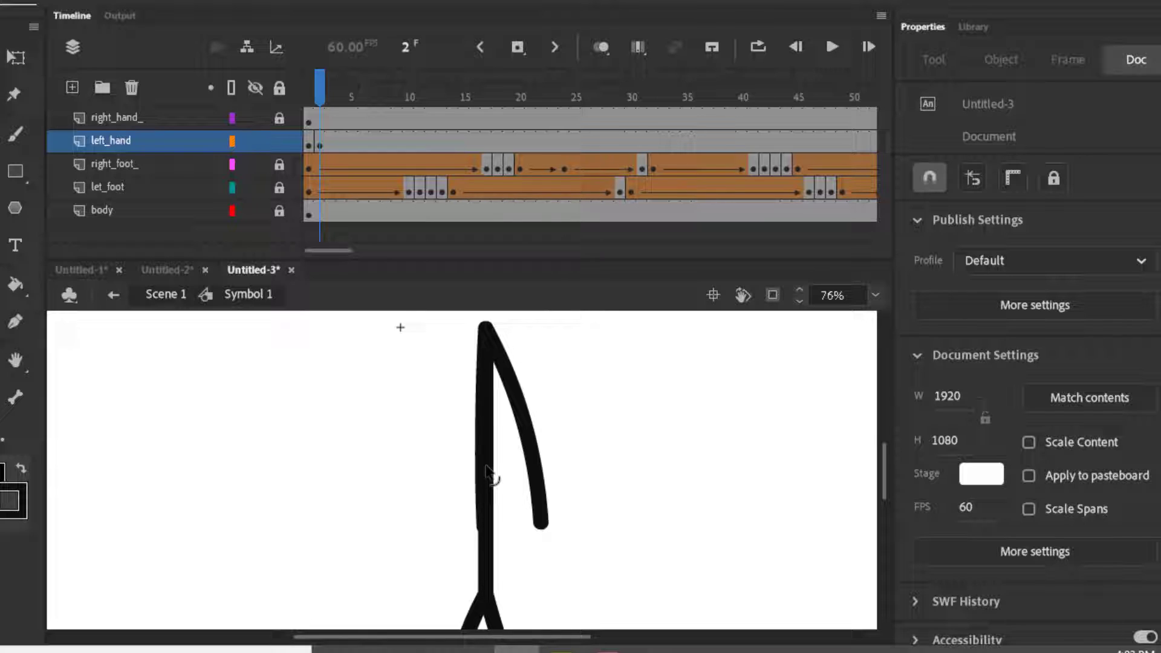
pyautogui.moveTo(486, 531); pyautogui.dragTo(534, 525)
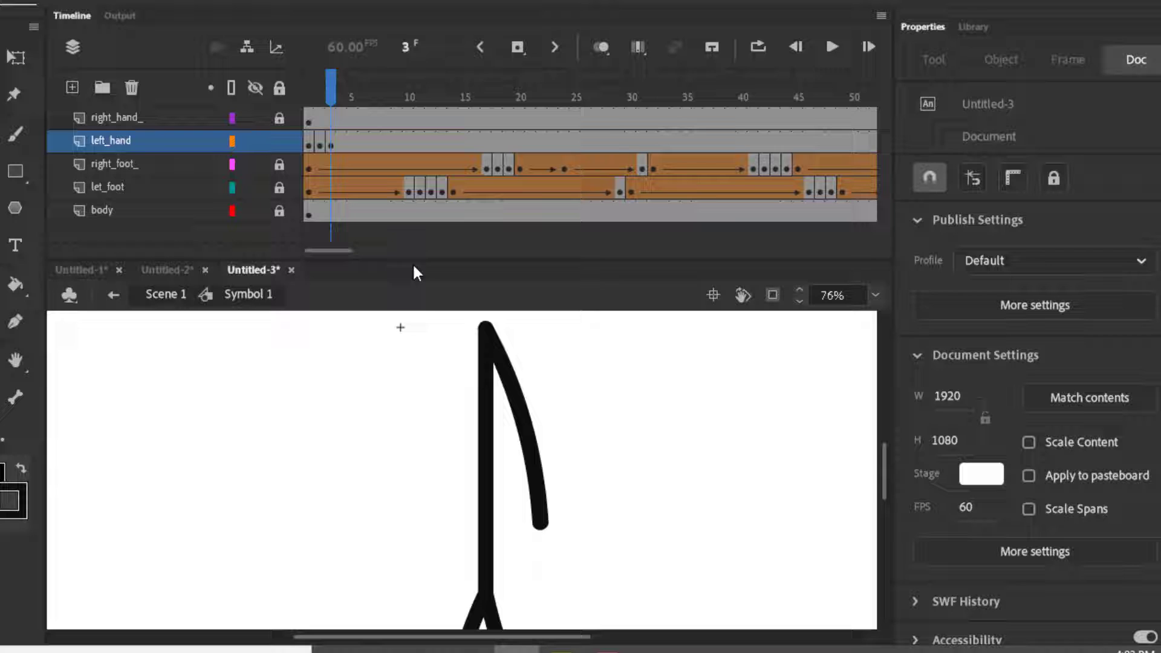
# Space left_hand's keyframes out to frames 11 and 21 and create a shape tween from frame 1.
pyautogui.moveTo(327, 143); pyautogui.dragTo(308, 143)
pyautogui.moveTo(335, 143); pyautogui.dragTo(642, 125)
pyautogui.rightClick(373, 142)
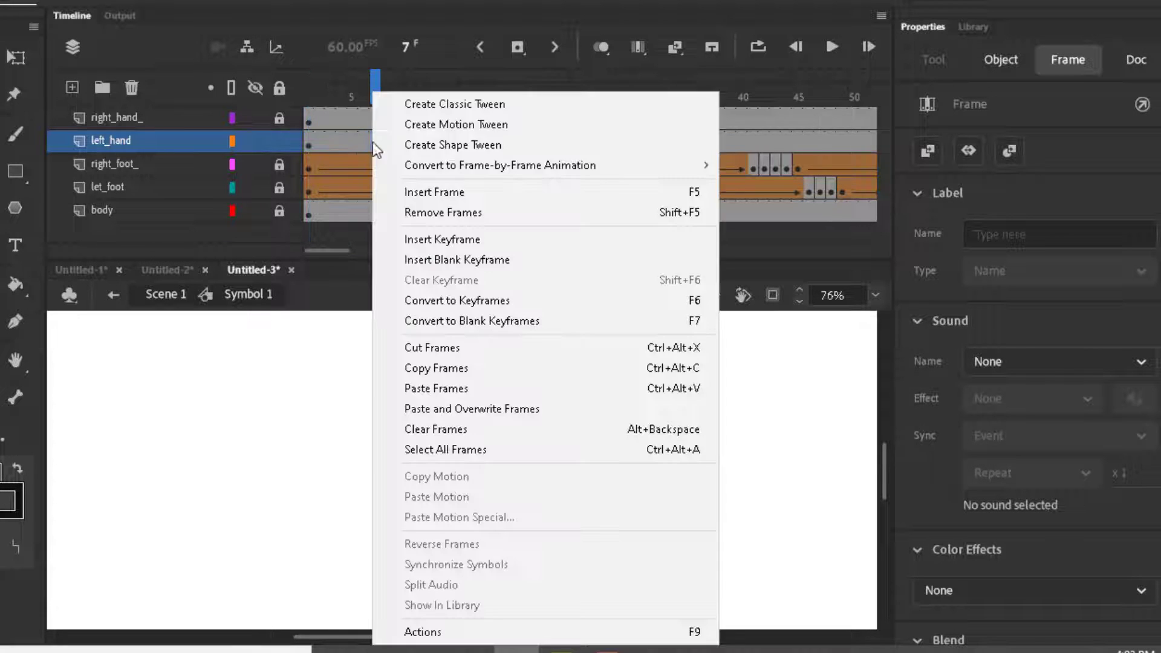
pyautogui.click(451, 145)
pyautogui.moveTo(376, 85); pyautogui.dragTo(431, 91)
# Insert a keyframe at frame 16 of left_hand with onion skinning on and bend the arm midway between the neighbouring poses.
pyautogui.rightClick(475, 142)
pyautogui.click(529, 143)
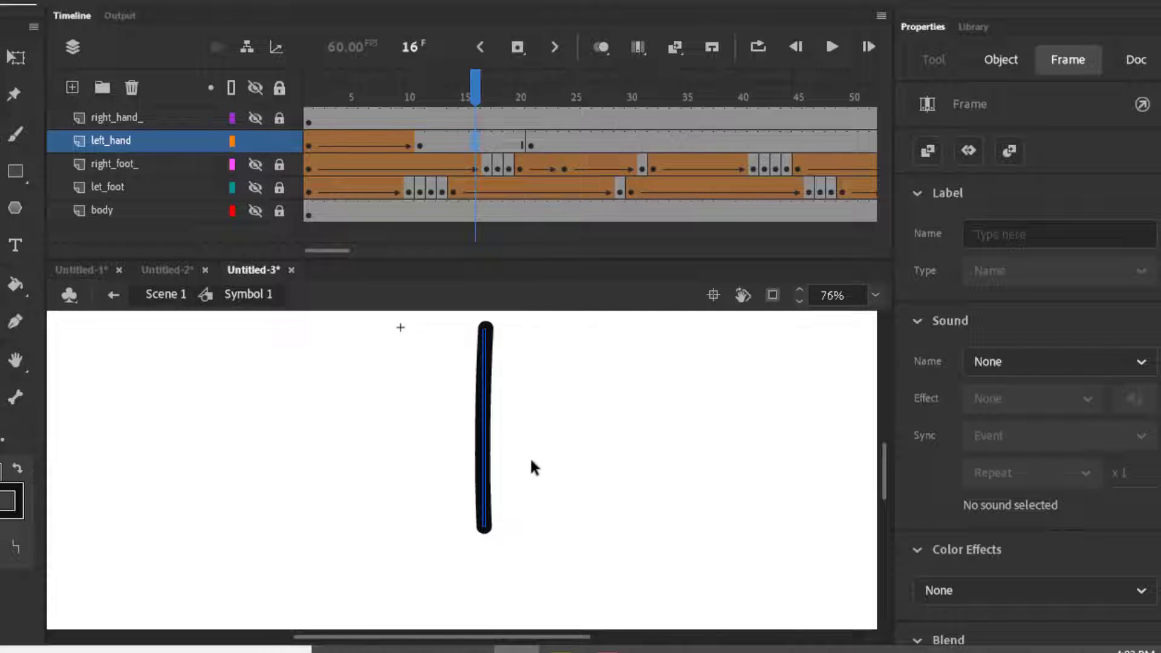
pyautogui.scroll(2, 532, 461)
pyautogui.click(475, 88)
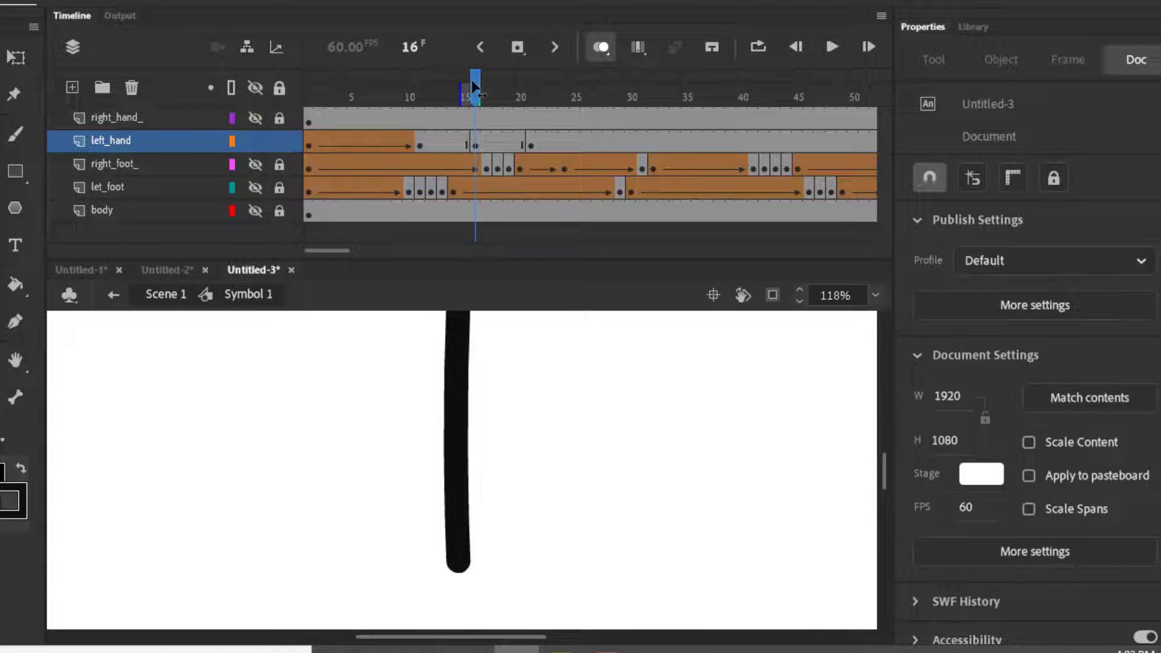
pyautogui.moveTo(458, 85); pyautogui.dragTo(443, 86)
pyautogui.moveTo(449, 92)
pyautogui.mouseDown()
pyautogui.moveTo(534, 94)
pyautogui.moveTo(475, 94)
pyautogui.mouseUp()
pyautogui.moveTo(468, 561); pyautogui.dragTo(496, 561)
pyautogui.moveTo(466, 475); pyautogui.dragTo(527, 474)
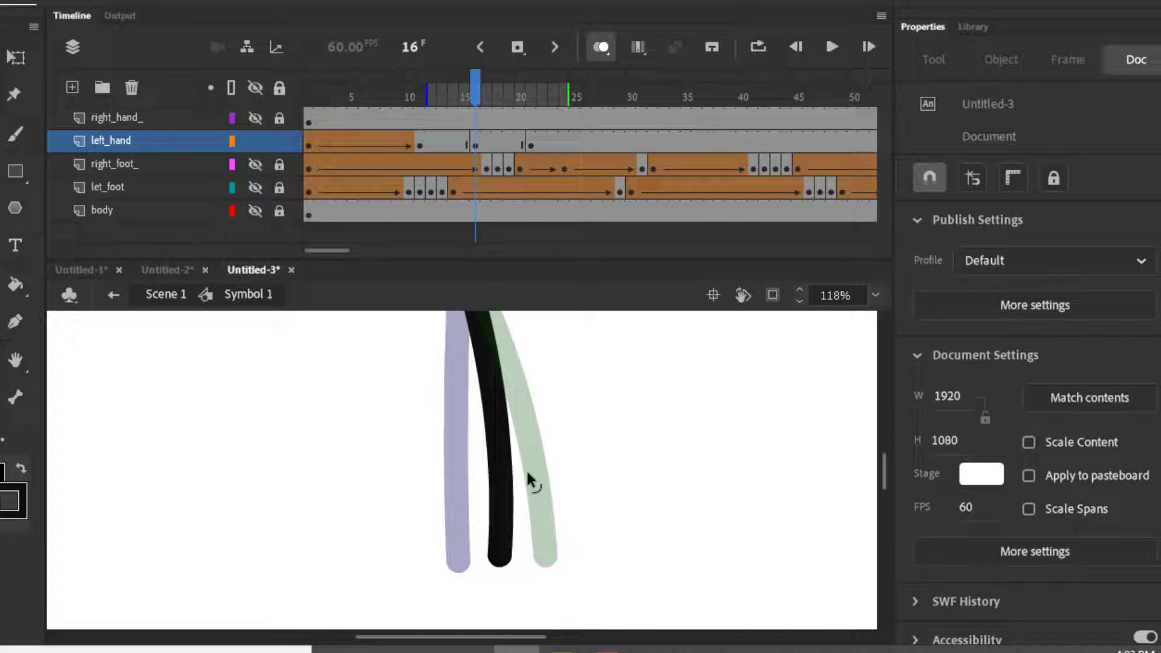
# Try a shape tween from frame 11 of left_hand, and create one from frame 16 to frame 21.
pyautogui.rightClick(454, 141)
pyautogui.click(520, 145)
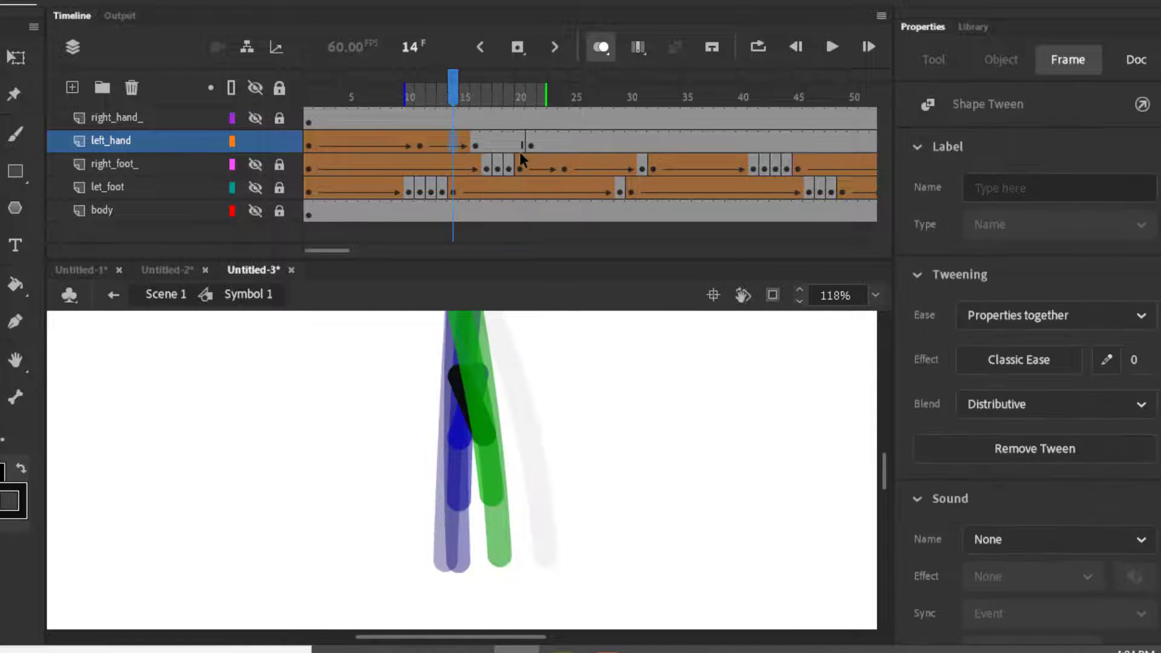
pyautogui.rightClick(501, 145)
pyautogui.click(521, 145)
pyautogui.moveTo(502, 102); pyautogui.dragTo(531, 111)
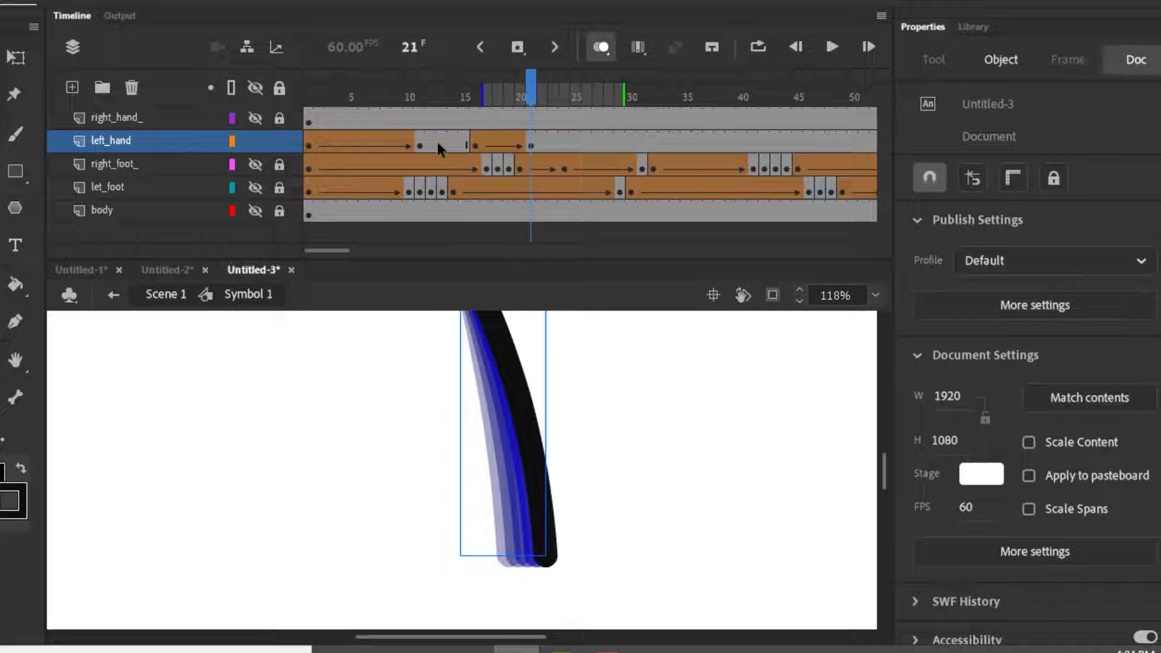
# Insert a keyframe at frame 13 of left_hand, bend the arm between its neighbouring poses, and narrow the onion skin range to frames 11–16.
pyautogui.click(441, 141)
pyautogui.press('F6')
pyautogui.click(573, 398)
pyautogui.moveTo(462, 564); pyautogui.dragTo(477, 562)
pyautogui.moveTo(465, 461); pyautogui.dragTo(476, 461)
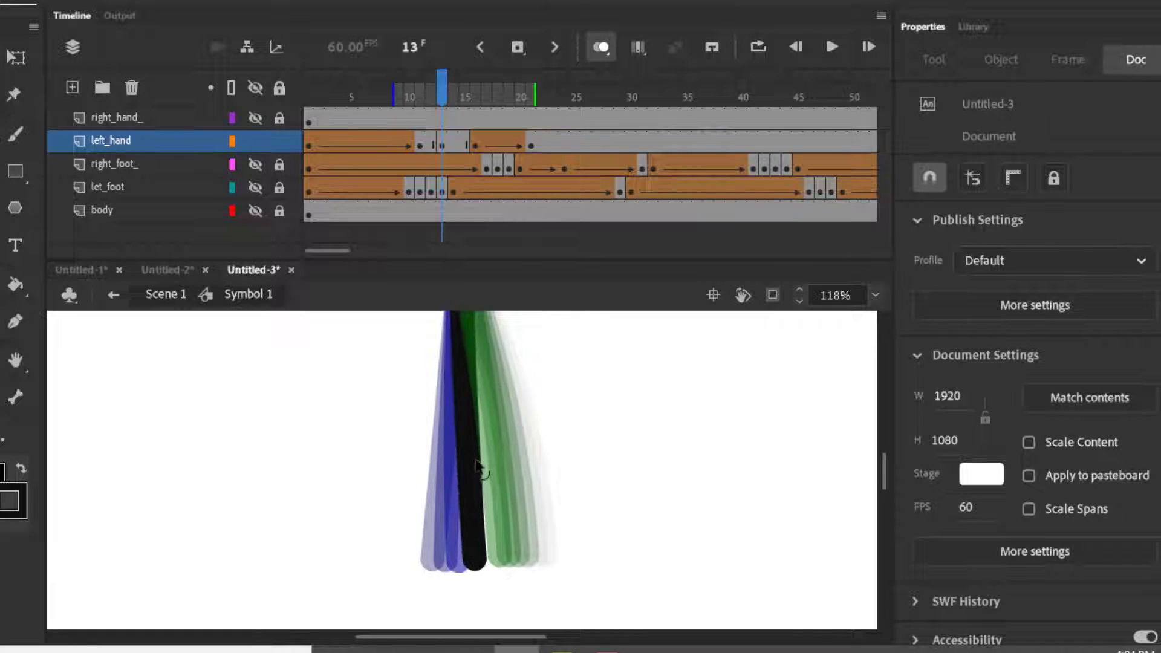
pyautogui.moveTo(536, 95); pyautogui.dragTo(480, 95)
pyautogui.moveTo(394, 95); pyautogui.dragTo(415, 95)
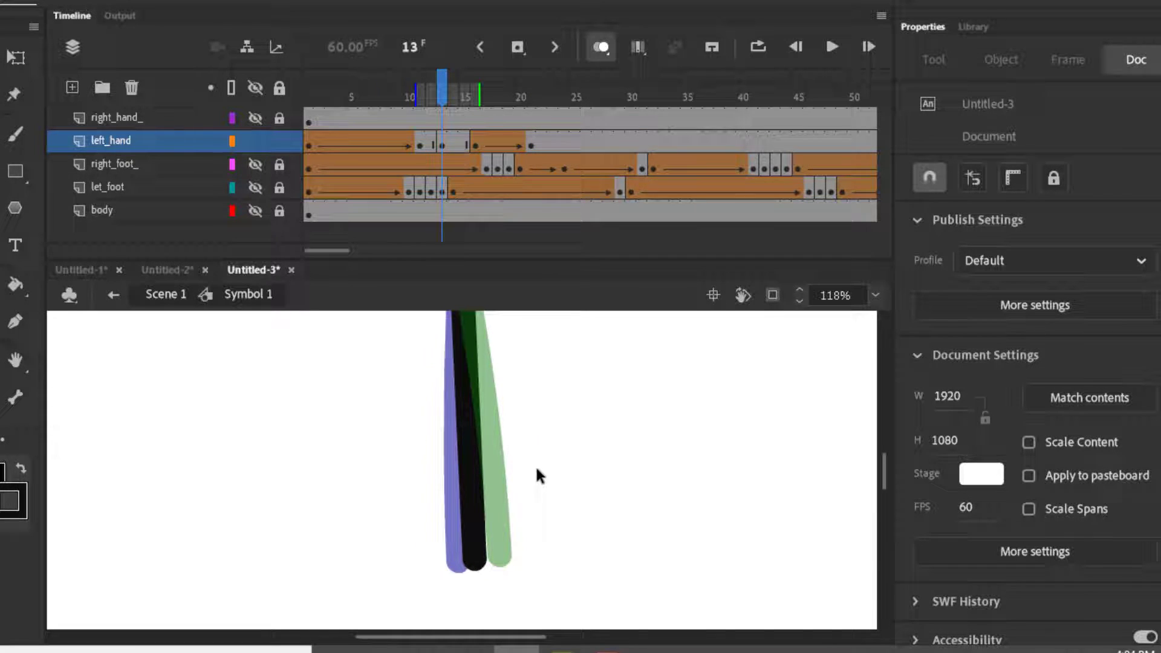
# Shape-tween left_hand from frame 13 and add a keyframe at frame 12 with the arm's end shifted toward the next pose.
pyautogui.click(454, 149)
pyautogui.click(432, 149)
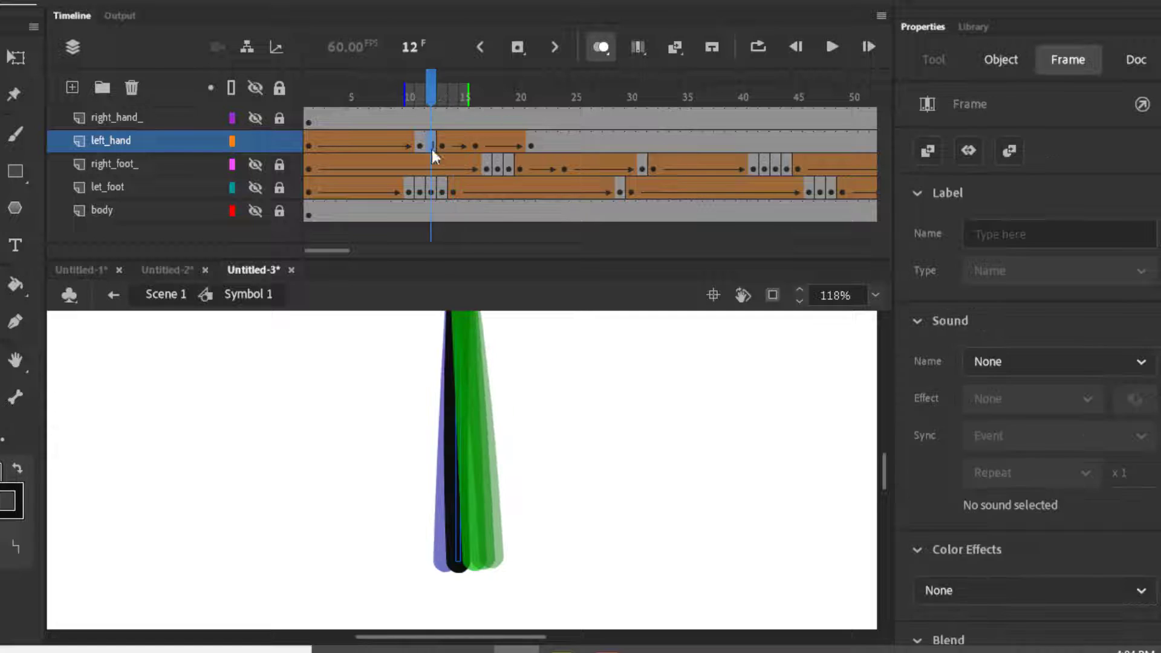
pyautogui.click(549, 540)
pyautogui.moveTo(468, 95); pyautogui.dragTo(445, 95)
pyautogui.moveTo(467, 567); pyautogui.dragTo(474, 567)
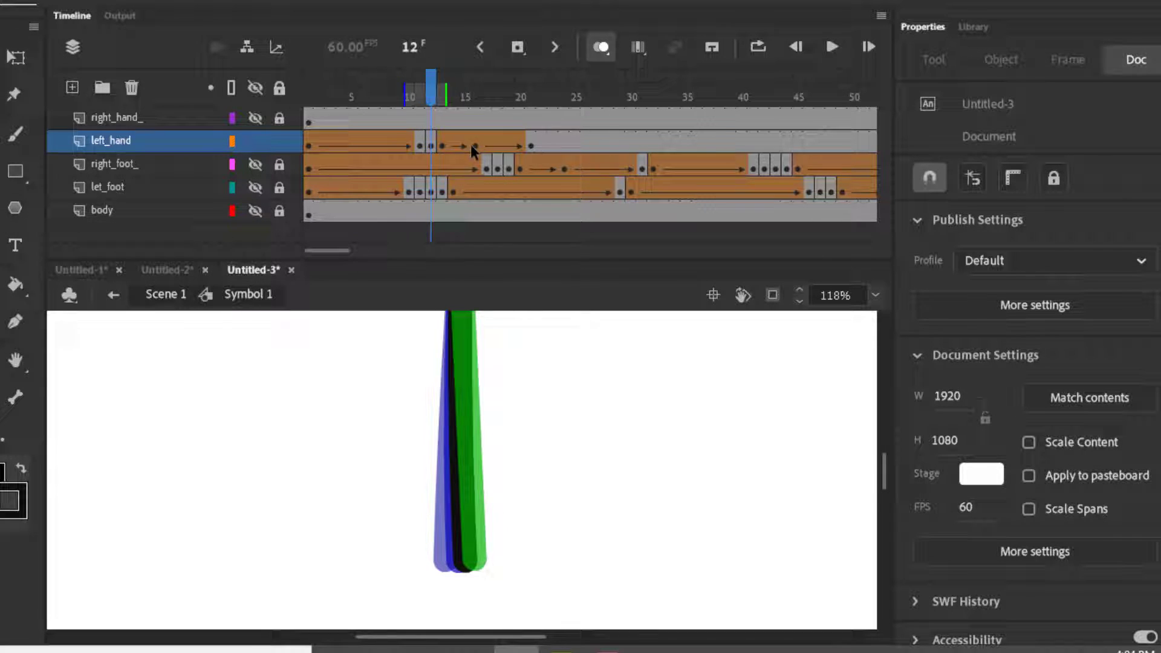
# Stretch left_hand's whole frame sequence from frame 1 so its last keyframe falls on frame 30.
pyautogui.moveTo(309, 146); pyautogui.dragTo(524, 144)
pyautogui.moveTo(620, 144); pyautogui.dragTo(631, 144)
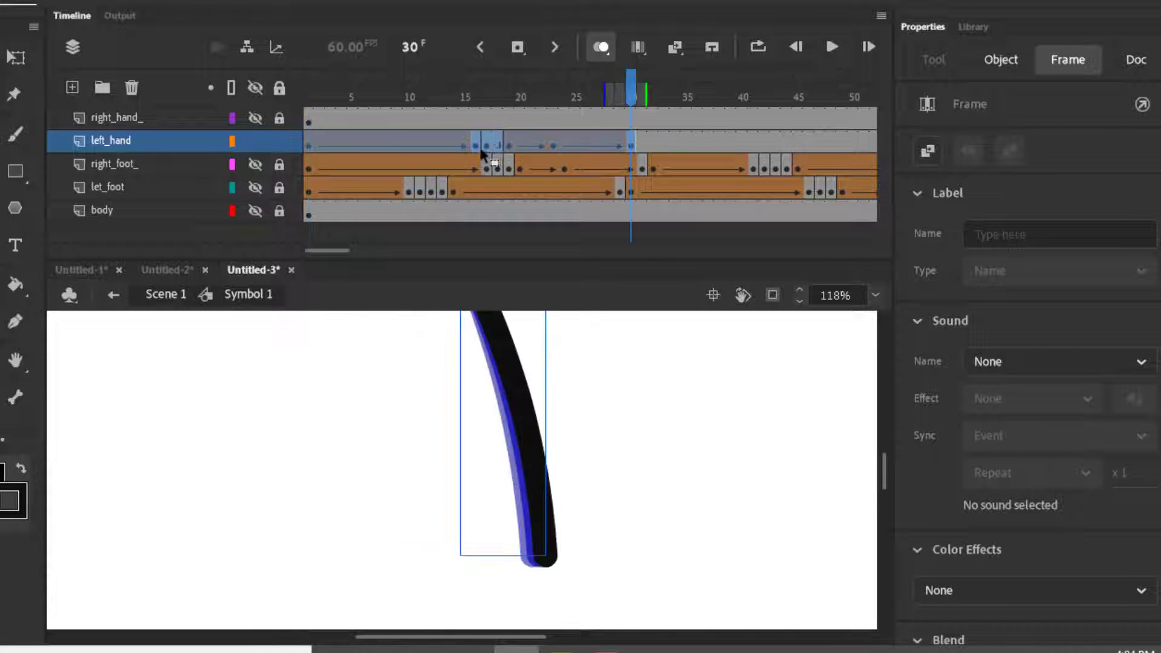
# Create a shape tween at frame 18 of left_hand and play back the arm's motion.
pyautogui.click(498, 146)
pyautogui.rightClick(497, 146)
pyautogui.click(557, 144)
pyautogui.press('Return')
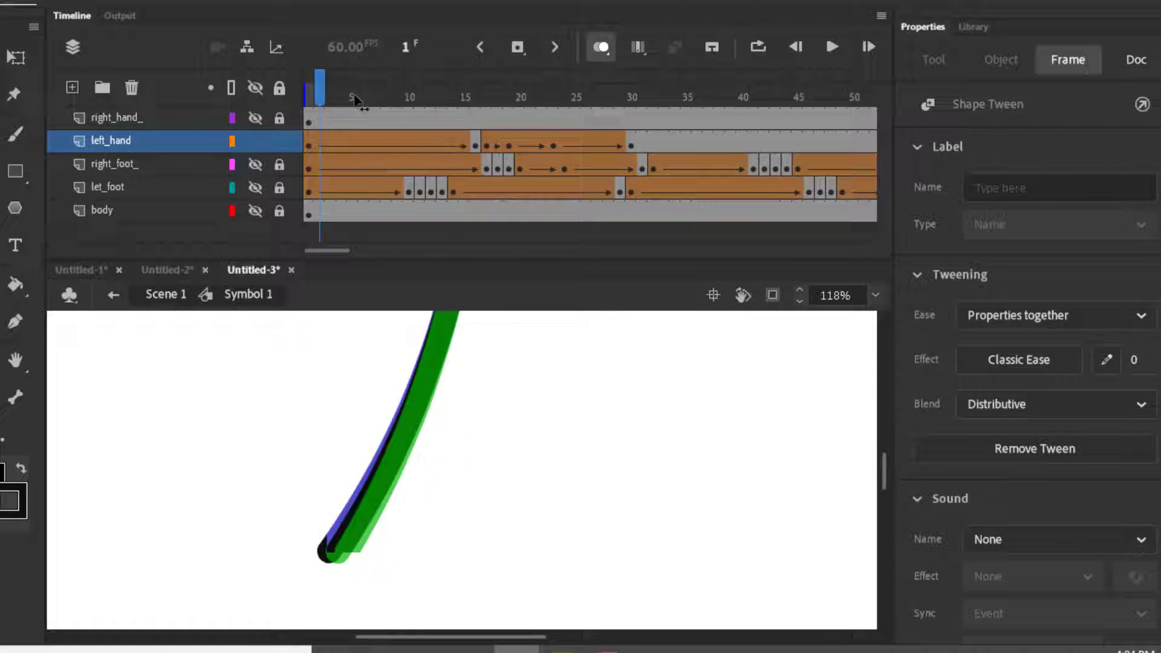
# Clear left_hand's intermediate keyframes between frames 17 and 30 and replay the arm's swing.
pyautogui.rightClick(554, 150)
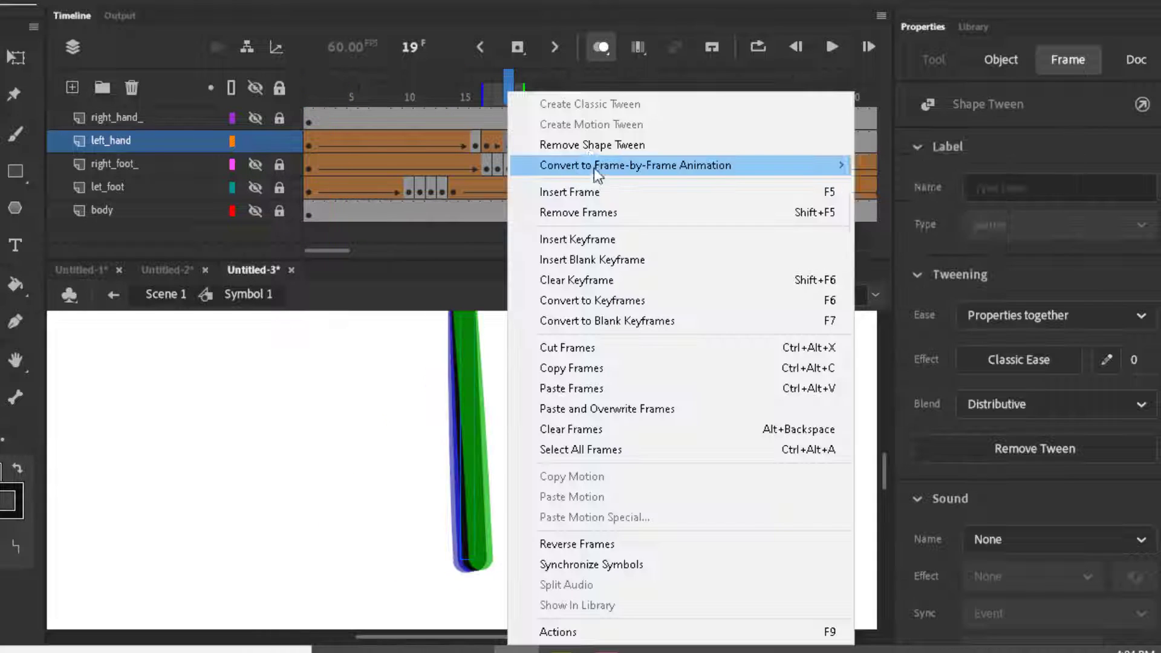
pyautogui.click(589, 285)
pyautogui.press('Return')
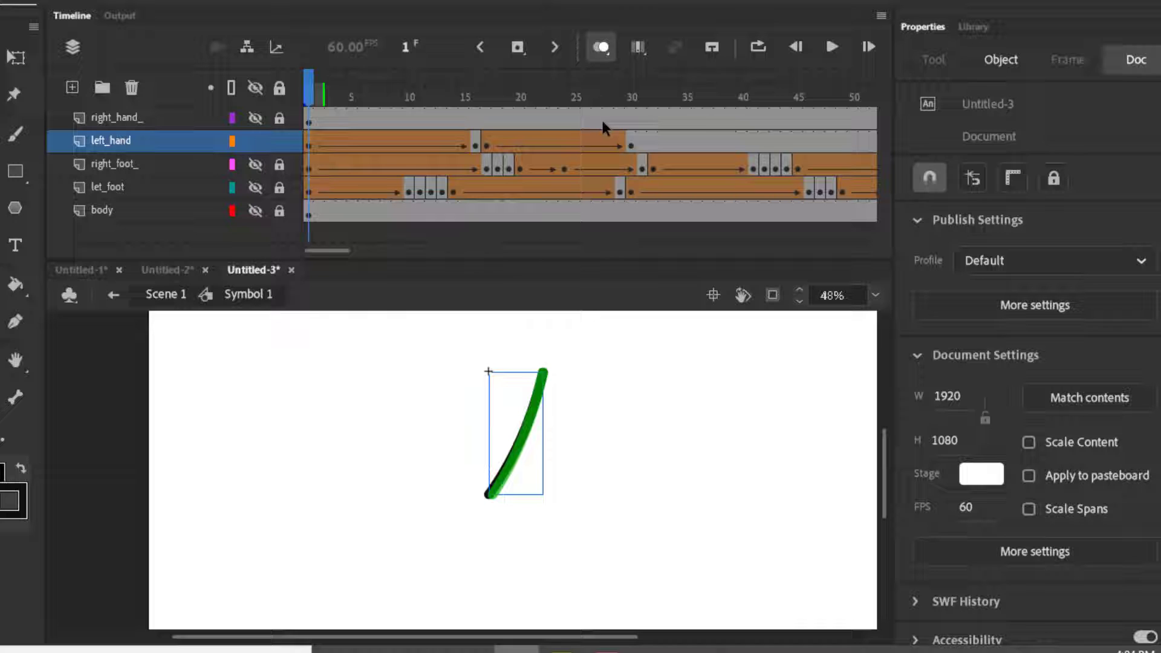
# Copy left_hand's animation from frame 1, paste it at frame 31, and reverse the pasted frames for the return swing.
pyautogui.moveTo(642, 145); pyautogui.dragTo(309, 147)
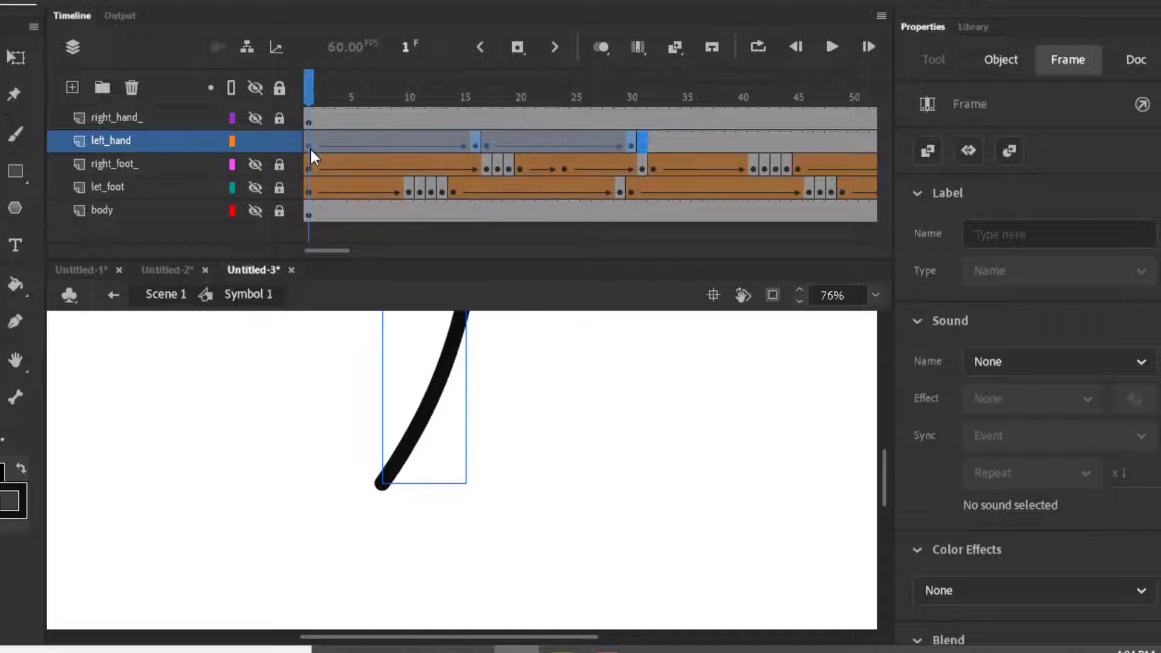
pyautogui.rightClick(309, 147)
pyautogui.click(409, 374)
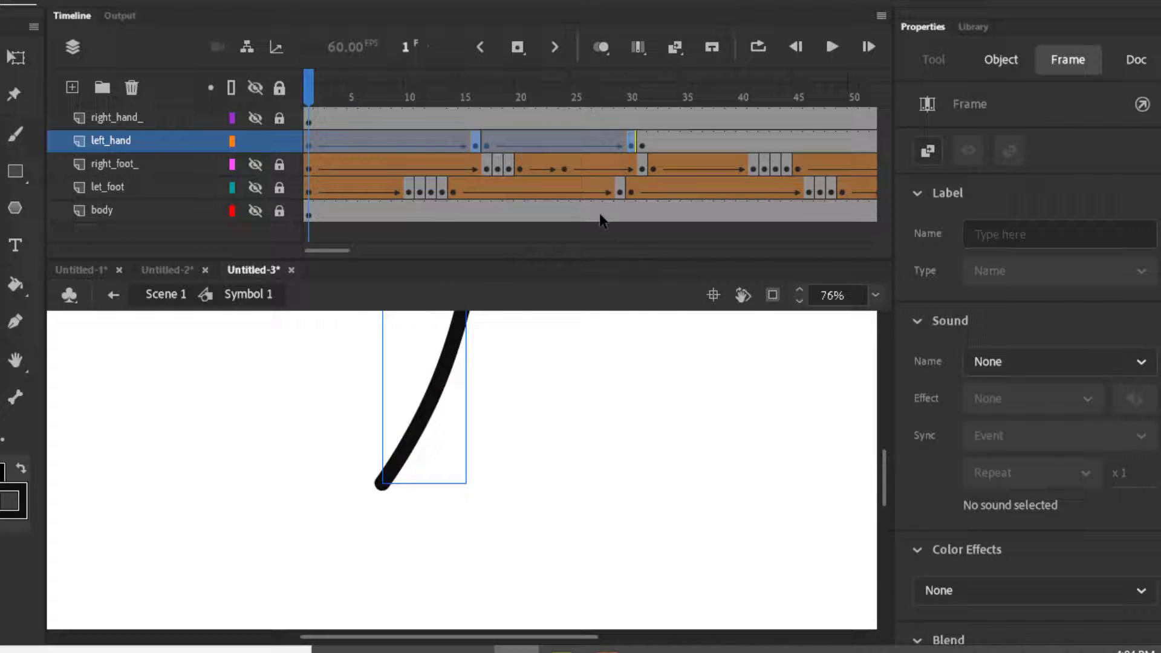
pyautogui.rightClick(654, 144)
pyautogui.click(645, 144)
pyautogui.rightClick(645, 144)
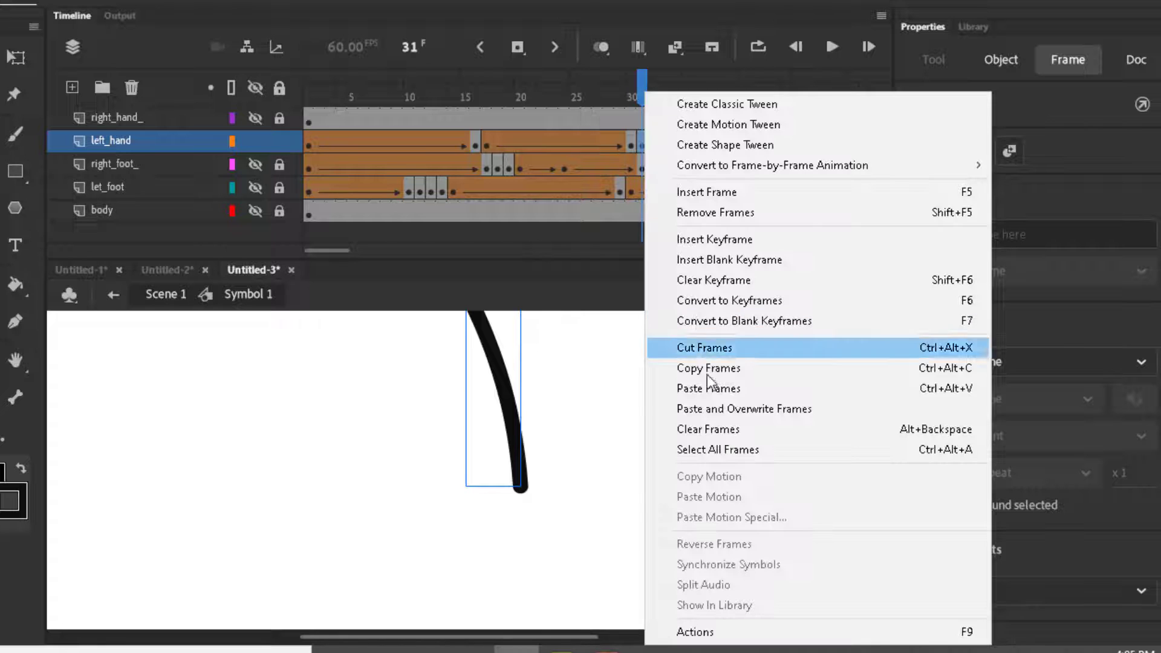
pyautogui.click(706, 390)
pyautogui.moveTo(816, 100); pyautogui.dragTo(675, 120)
pyautogui.rightClick(569, 143)
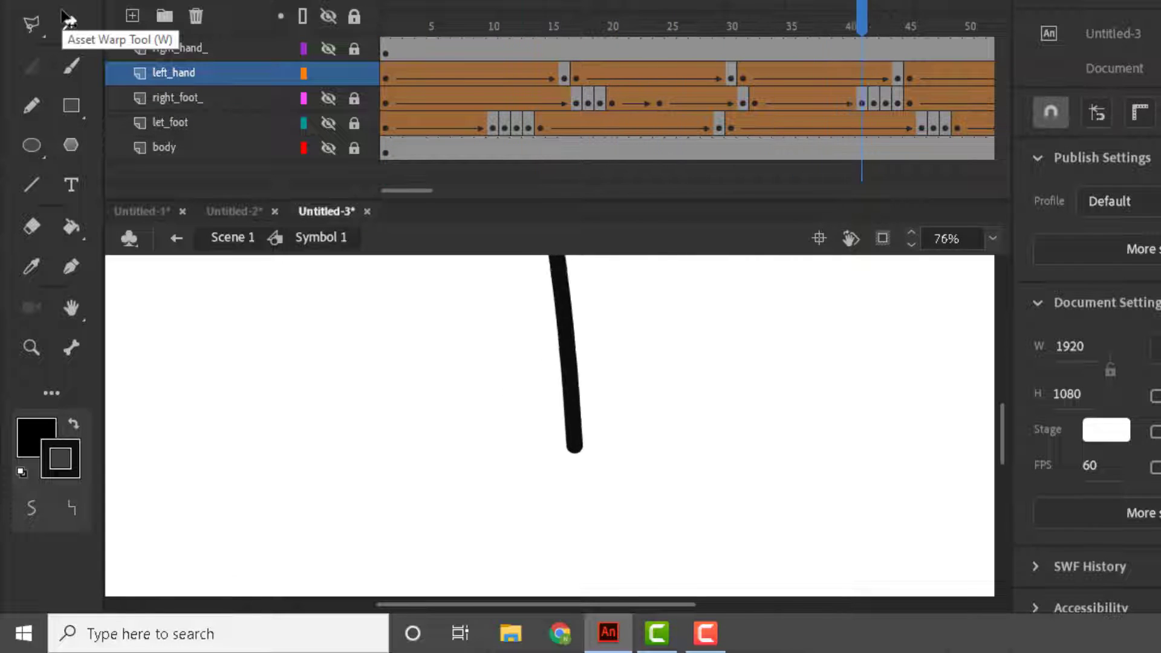
pyautogui.moveTo(405, 23); pyautogui.dragTo(146, 40)
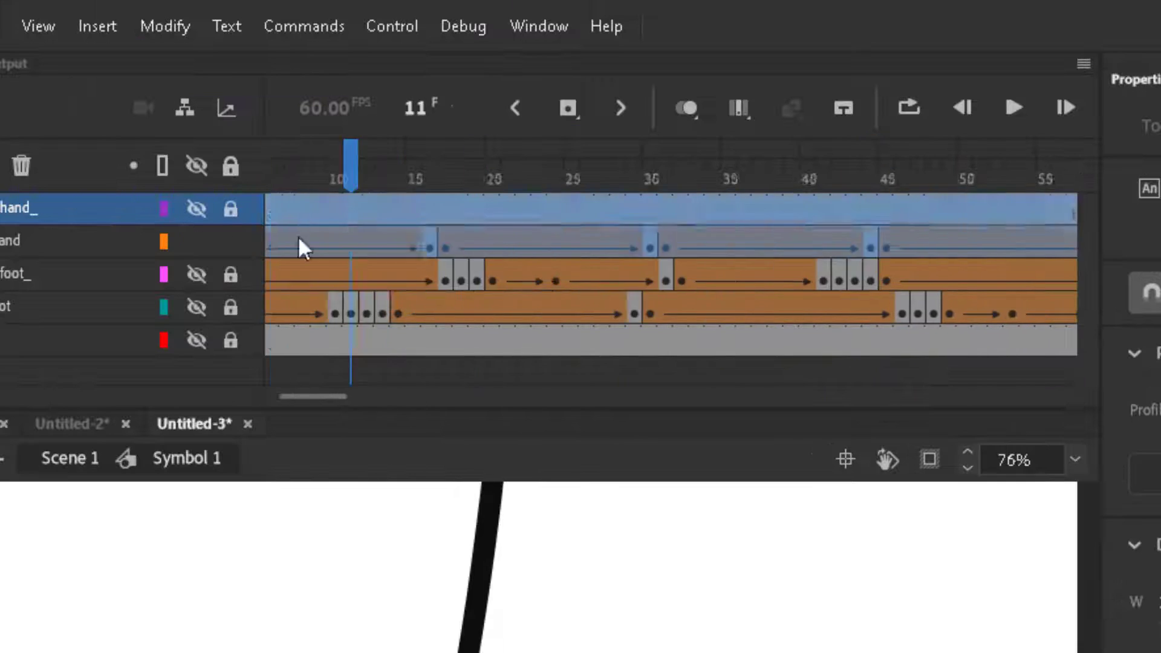
# Copy left_hand's reversed frames from frame 31 onward and paste them at frame 1 of right_hand_.
pyautogui.moveTo(405, 70); pyautogui.dragTo(744, 79)
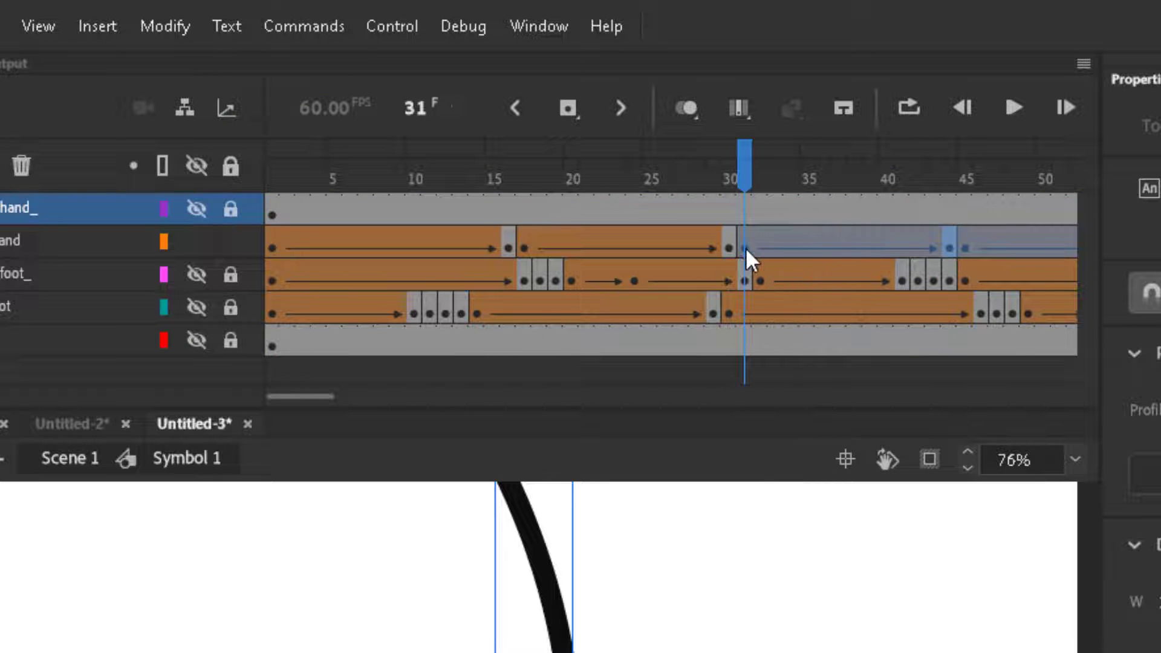
pyautogui.rightClick(747, 249)
pyautogui.click(820, 565)
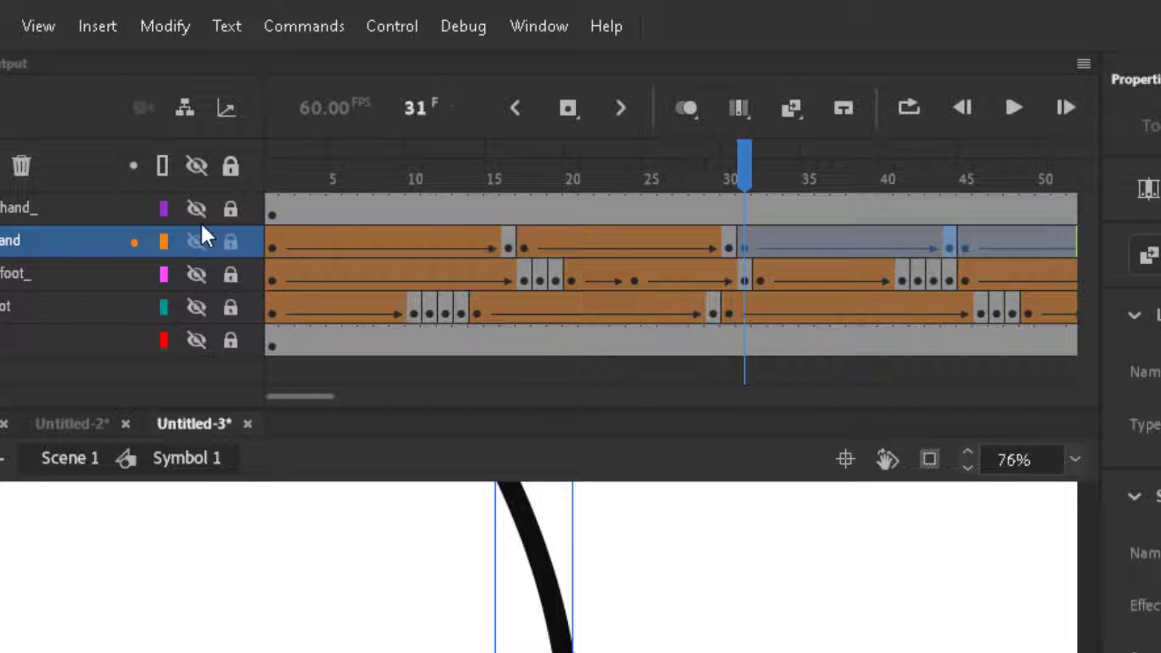
pyautogui.rightClick(275, 210)
pyautogui.click(383, 575)
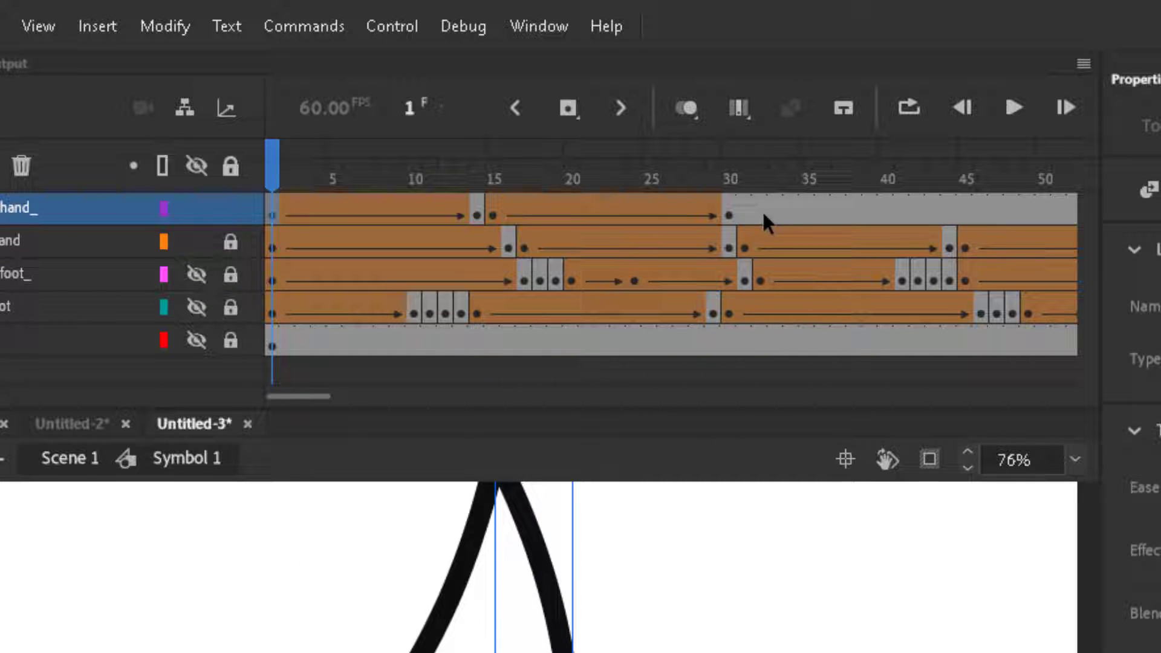
# Copy left_hand's frames 1–30 into right_hand_ starting at frame 31, and play back both arms.
pyautogui.moveTo(727, 244); pyautogui.dragTo(291, 243)
pyautogui.rightClick(292, 243)
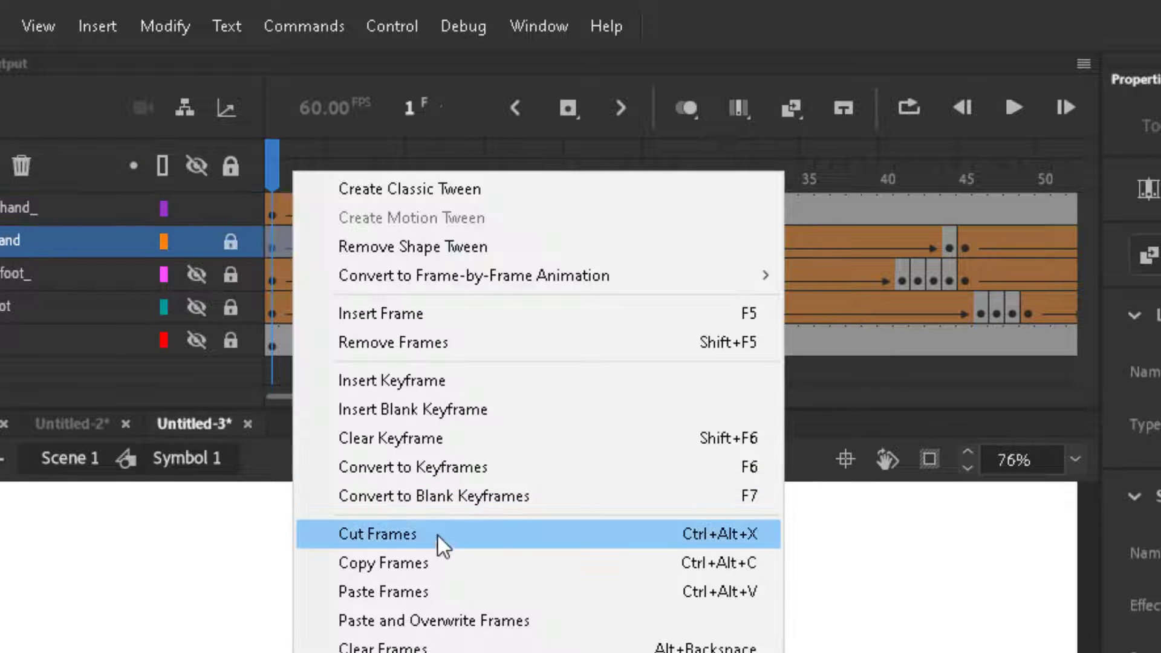
pyautogui.click(420, 578)
pyautogui.rightClick(746, 206)
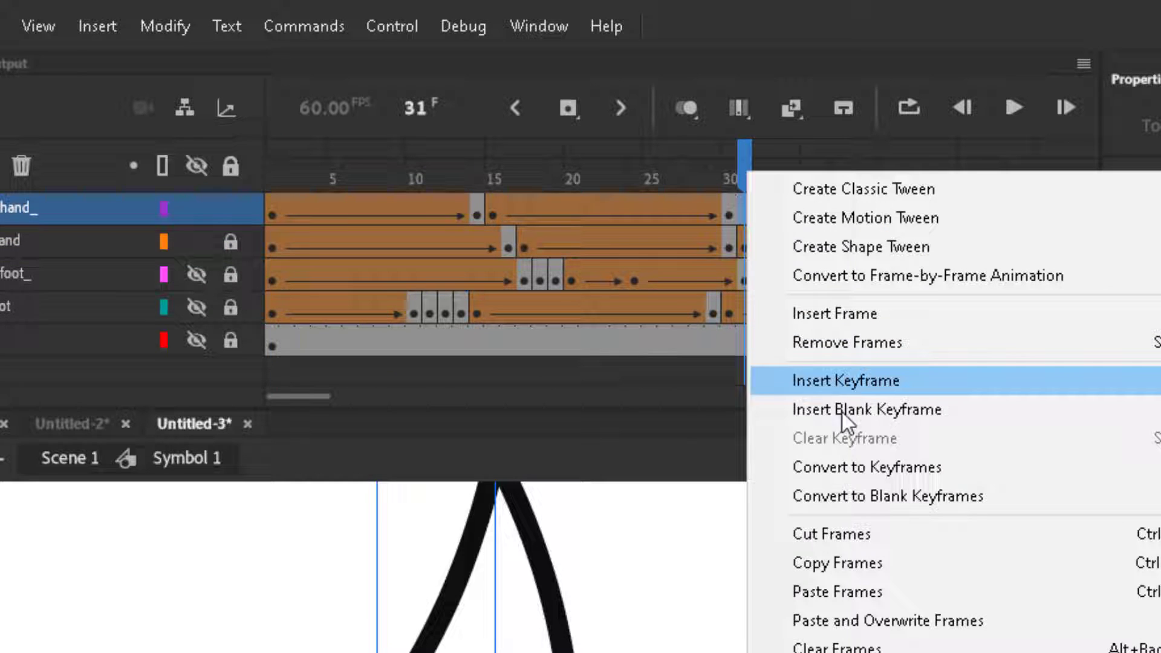
pyautogui.click(833, 590)
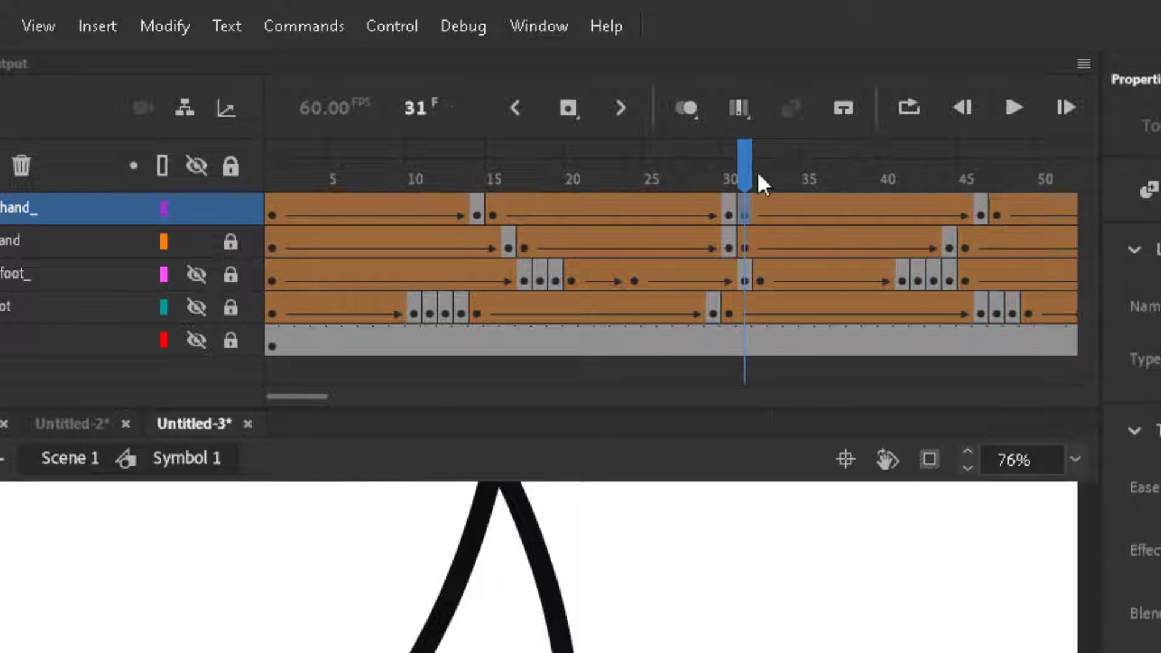
pyautogui.press('Return')
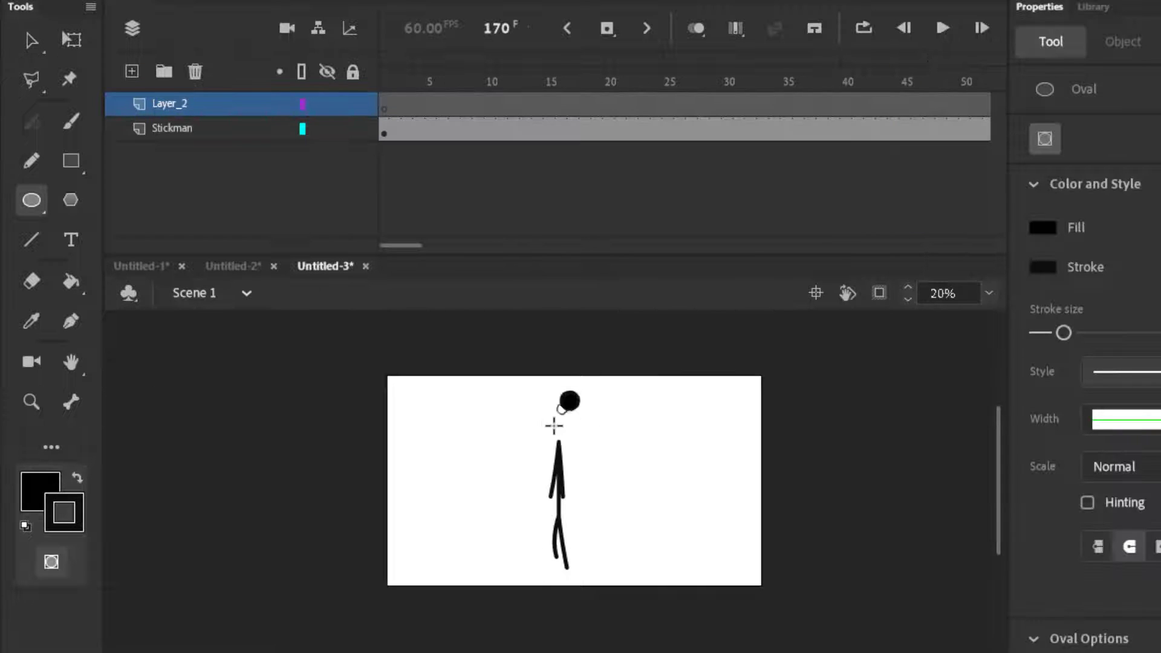
# Draw a black filled circle as the stickman's head on Layer_2 and review the walk along the timeline.
pyautogui.moveTo(554, 426); pyautogui.dragTo(525, 444)
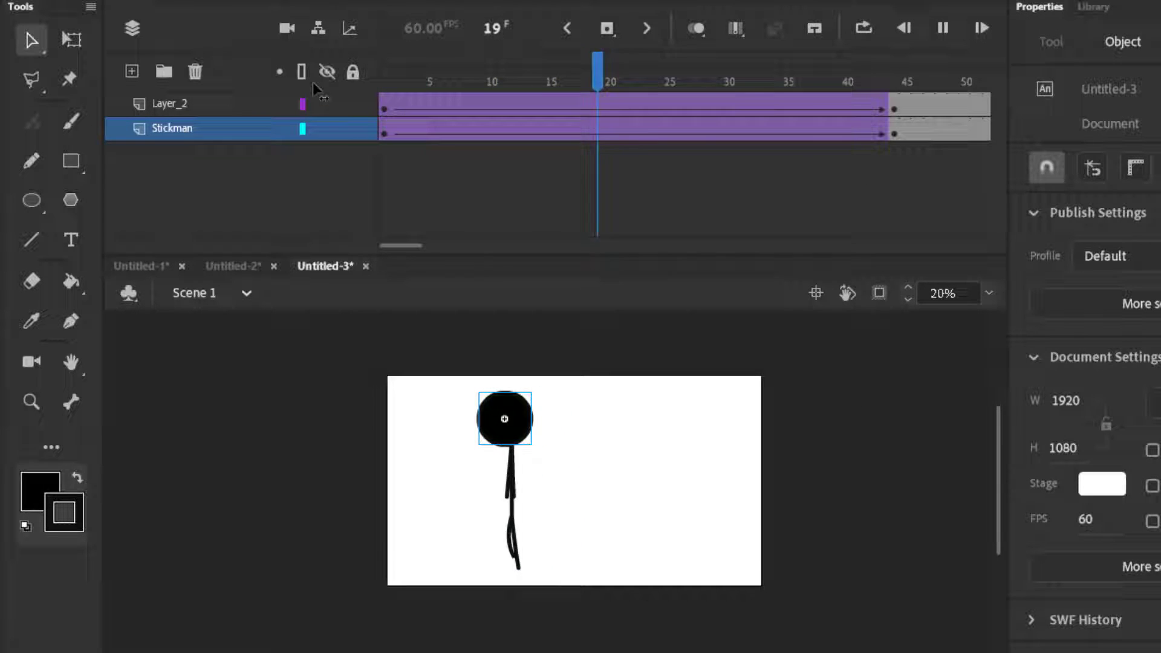
pyautogui.press('Return')
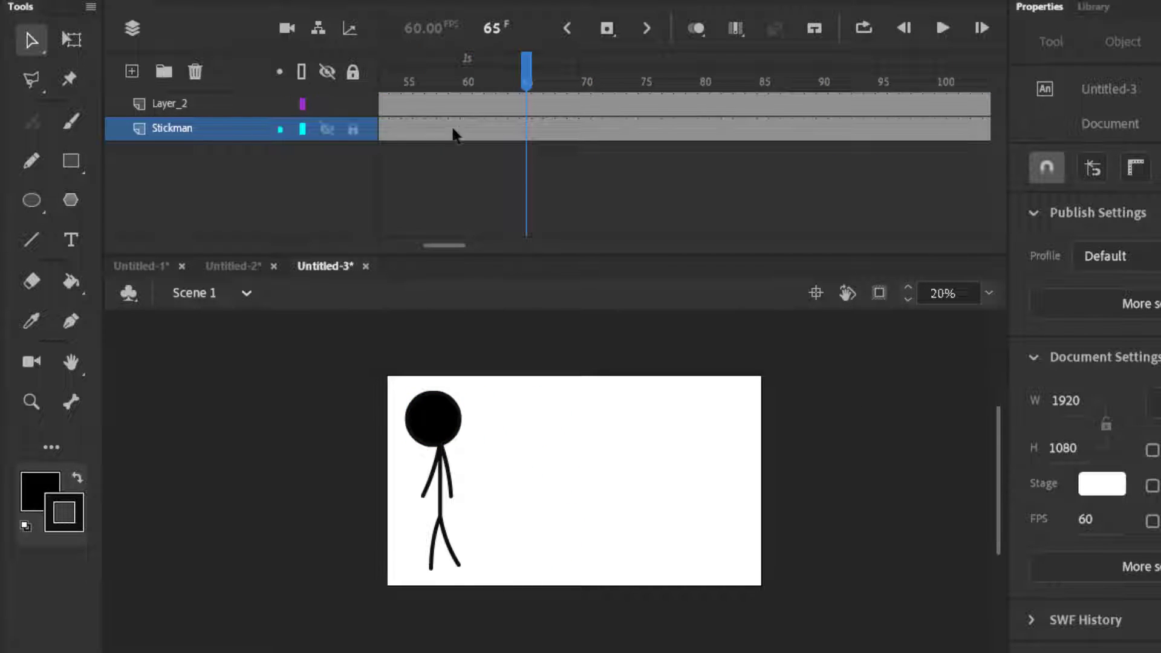
pyautogui.moveTo(428, 91); pyautogui.dragTo(503, 91)
pyautogui.moveTo(632, 127); pyautogui.dragTo(966, 151)
pyautogui.moveTo(885, 129); pyautogui.dragTo(883, 129)
pyautogui.moveTo(887, 78); pyautogui.dragTo(1, 53)
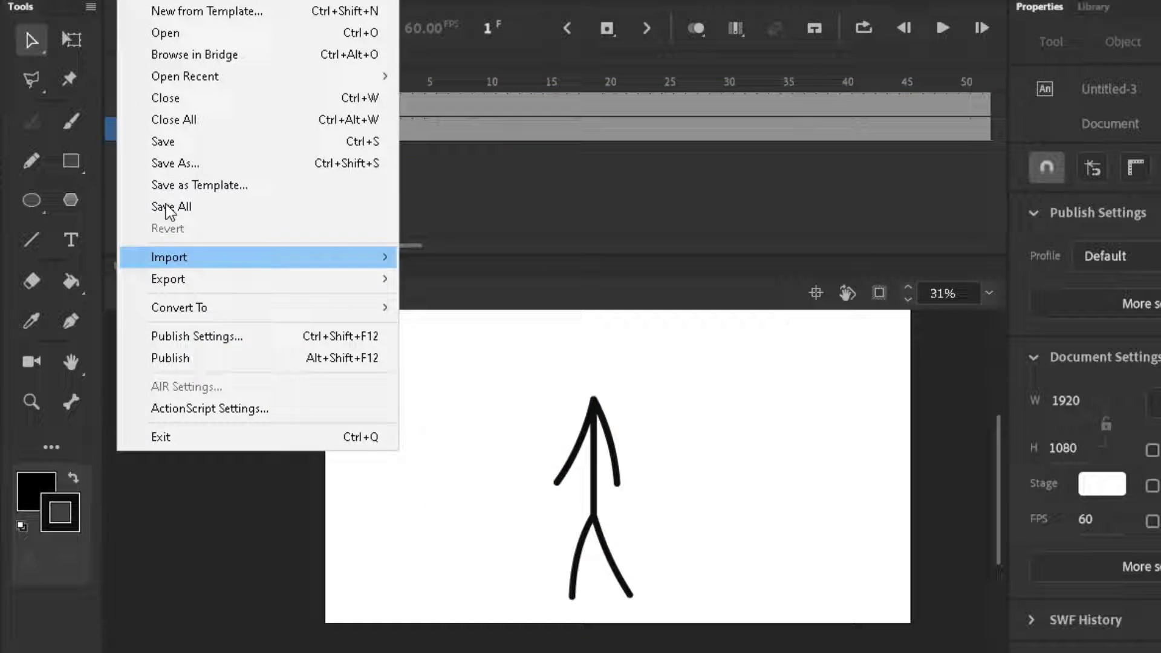
# Copy the Stickman layer into Scene 5 of RECOVER_new story part 1.fla and place the figure on the wall right of the window.
pyautogui.click(175, 145)
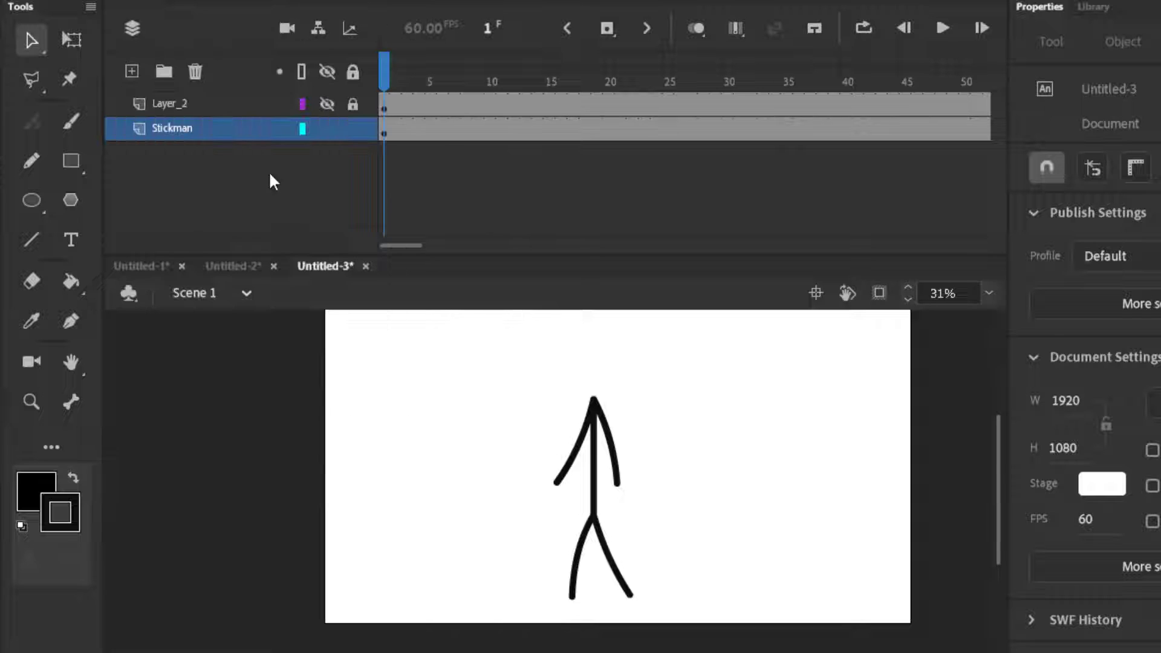
pyautogui.rightClick(207, 134)
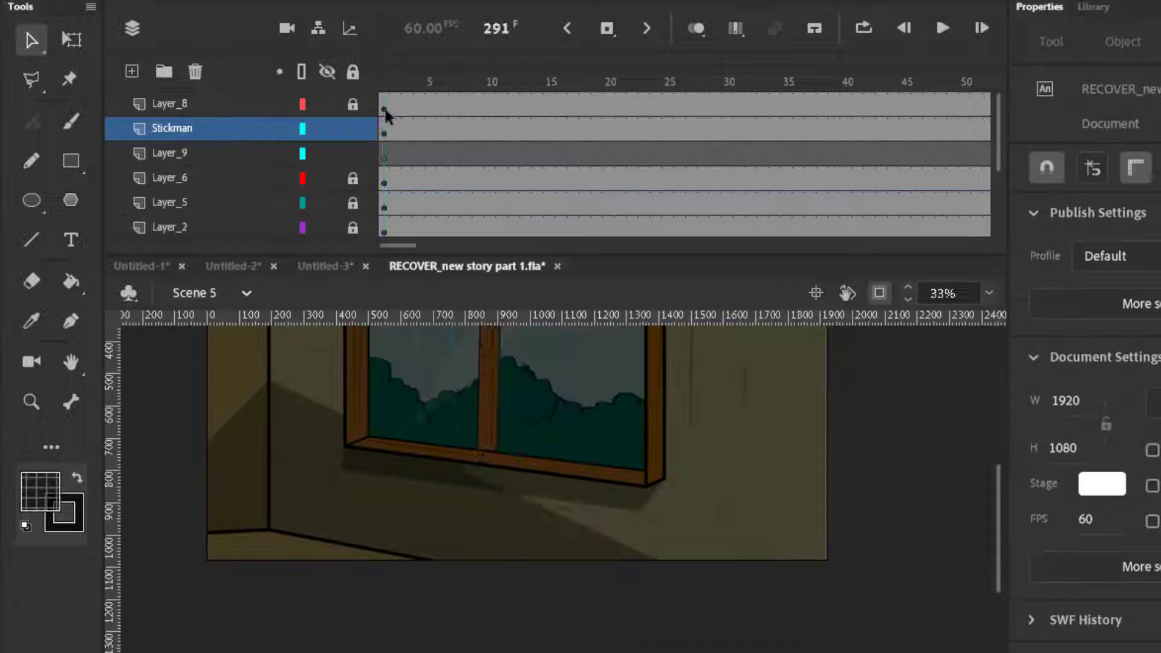
pyautogui.click(385, 110)
pyautogui.click(388, 136)
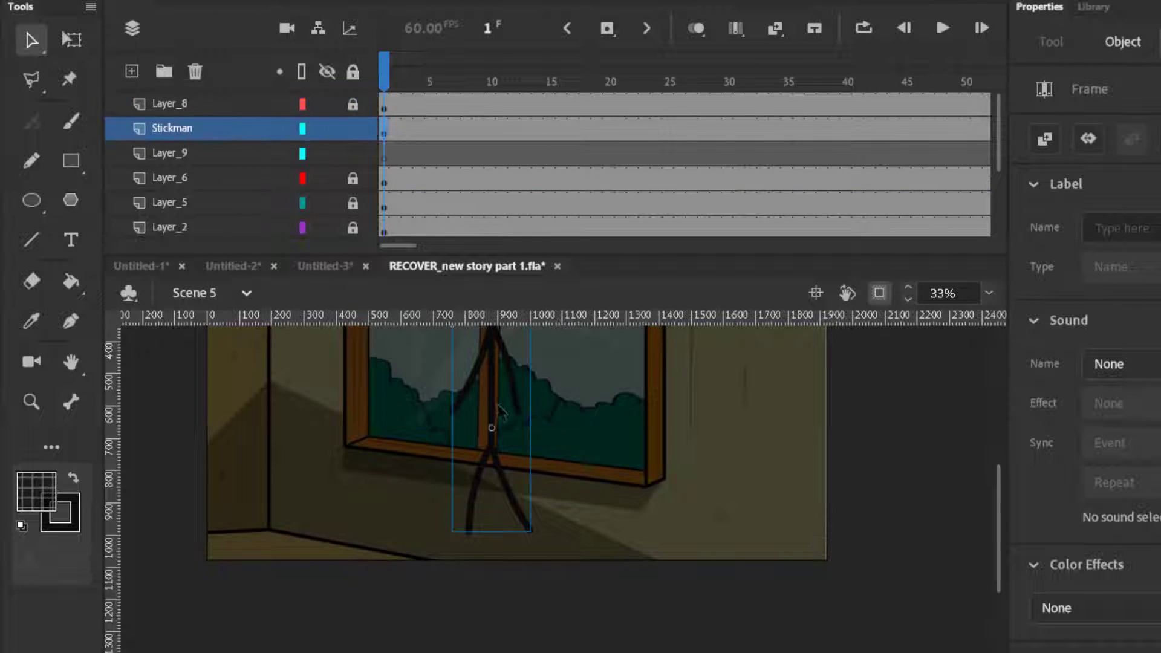
pyautogui.moveTo(494, 413); pyautogui.dragTo(767, 446)
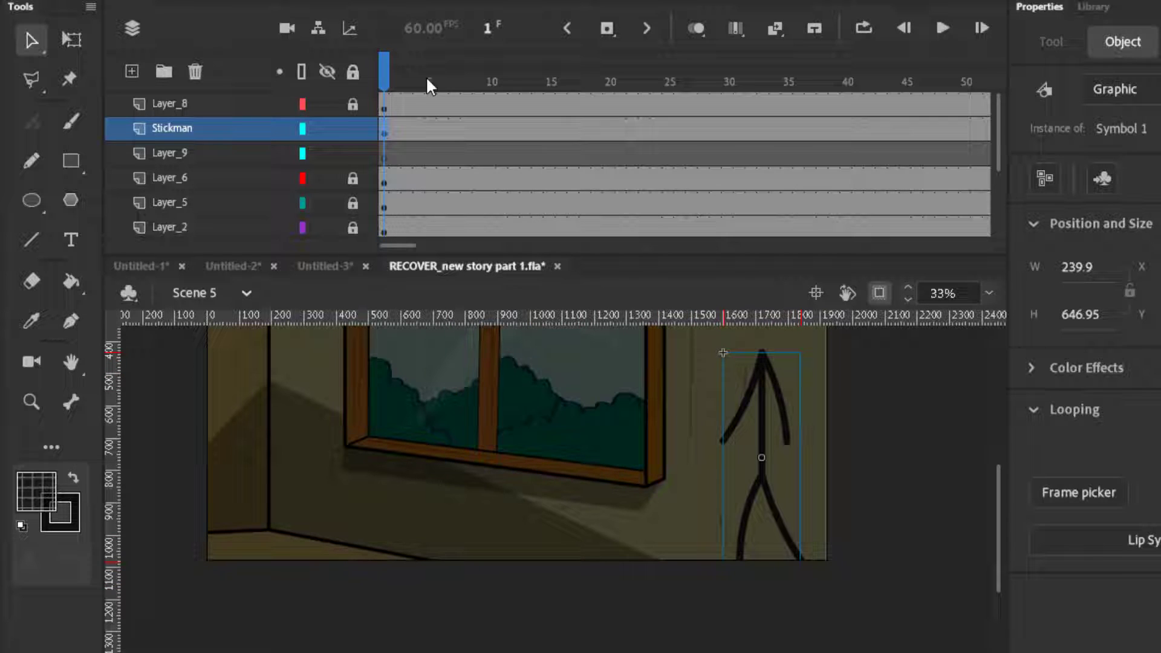
pyautogui.press('Return')
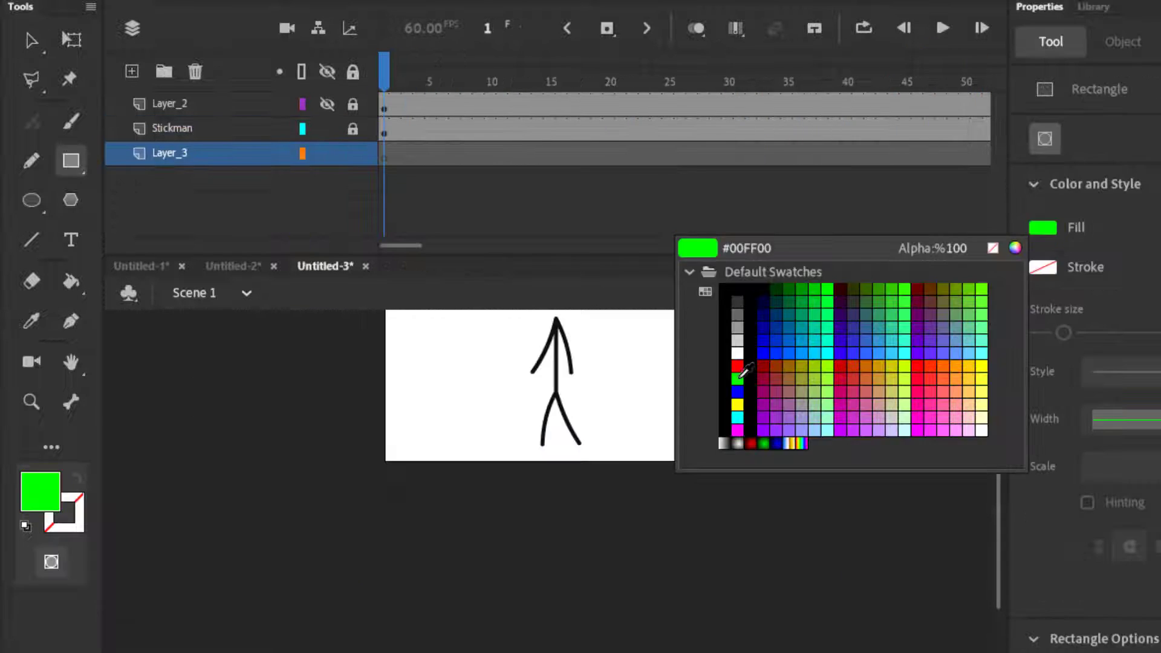
# Cover the whole stage on Layer_3 with a #00FF00 green rectangle and clip the content outside the stage.
pyautogui.click(714, 409)
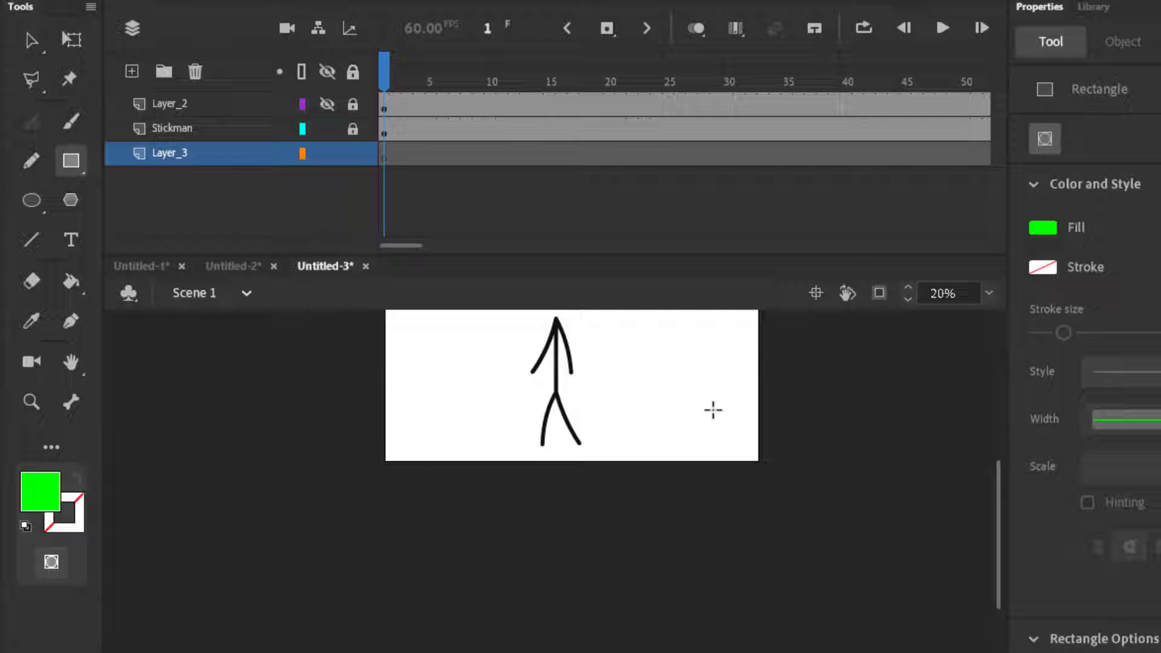
pyautogui.moveTo(788, 332); pyautogui.dragTo(298, 618)
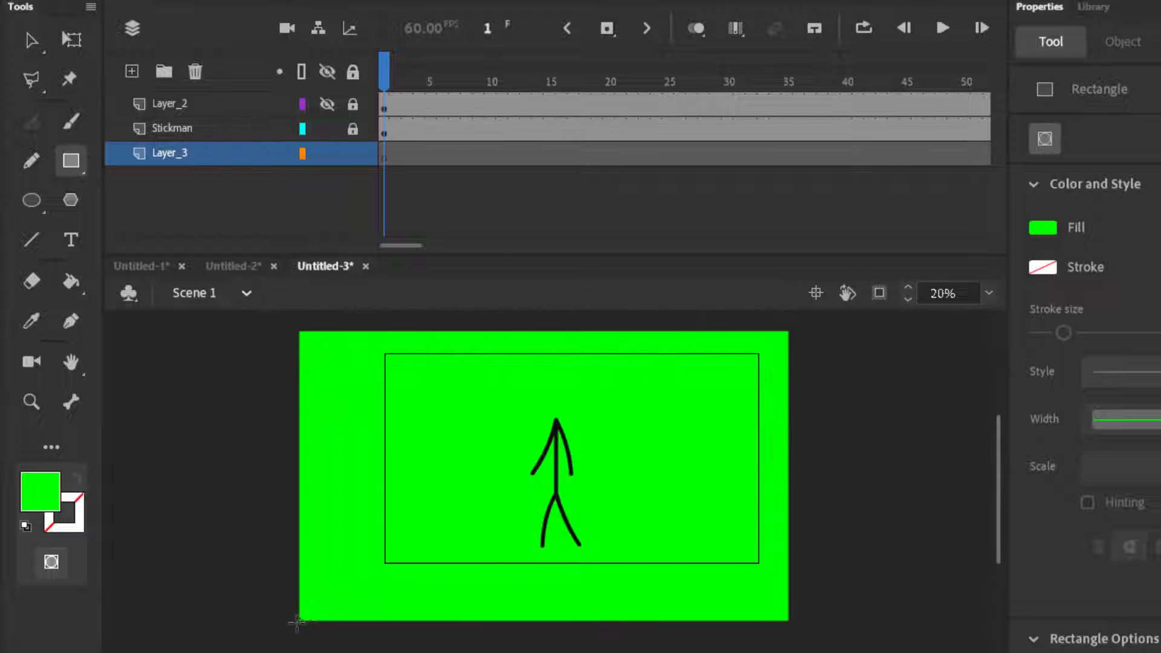
pyautogui.click(879, 294)
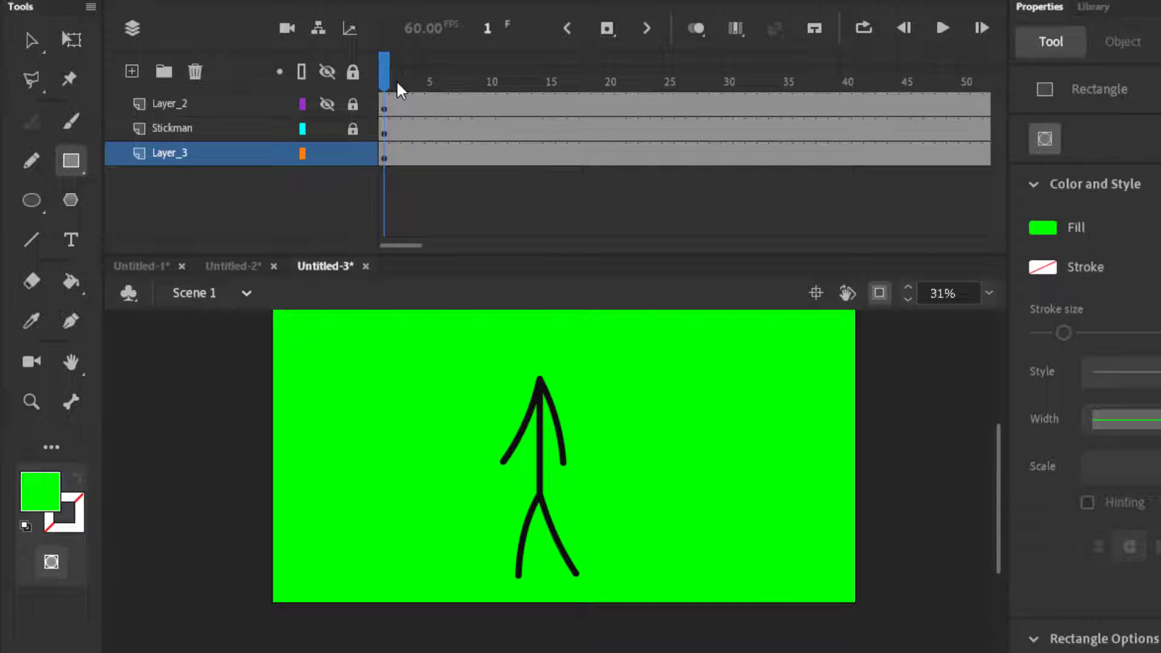
# Play the walk cycle over the green background and look through the available export formats.
pyautogui.press('Return')
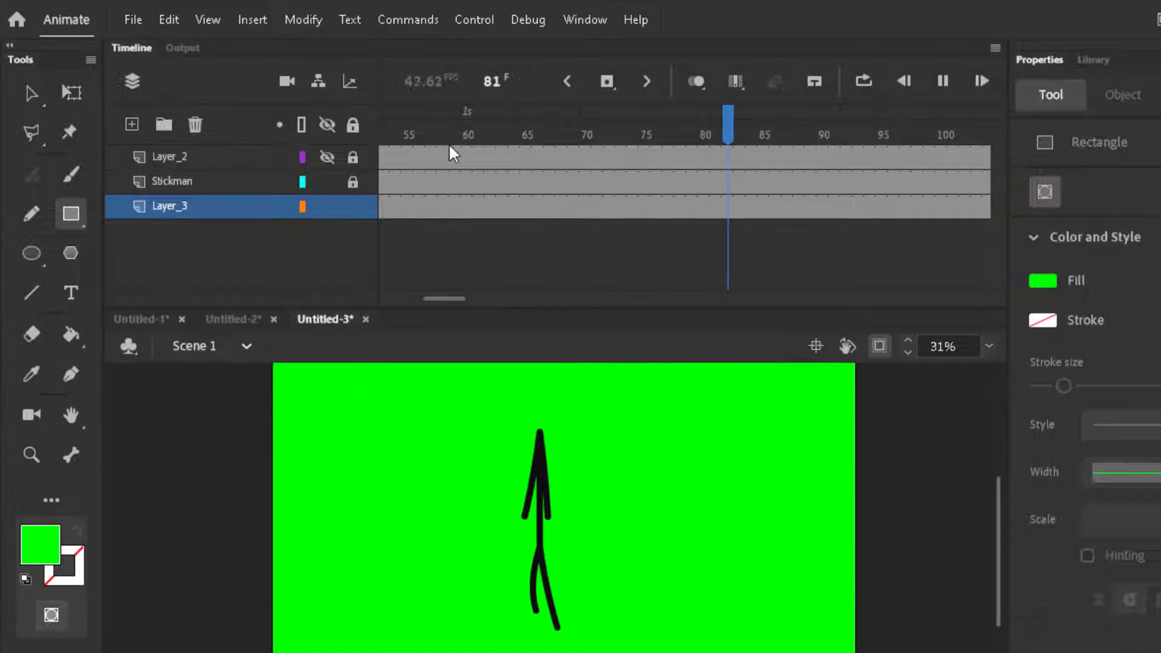
pyautogui.press('Return')
pyautogui.click(133, 20)
pyautogui.moveTo(252, 336)
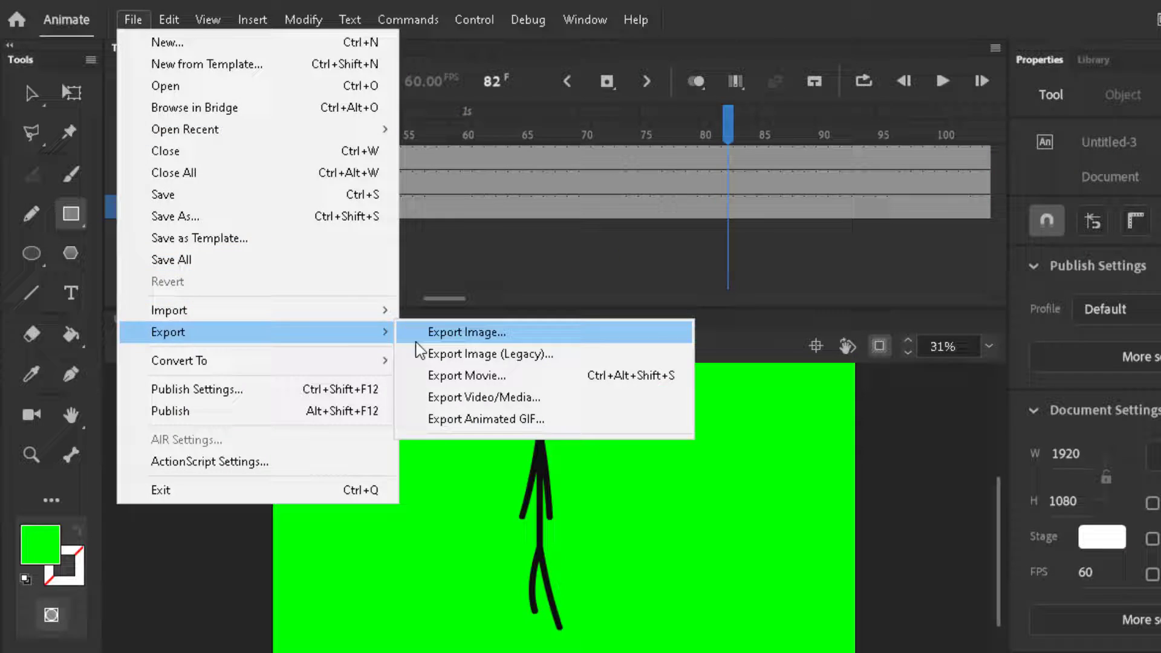
pyautogui.click(911, 473)
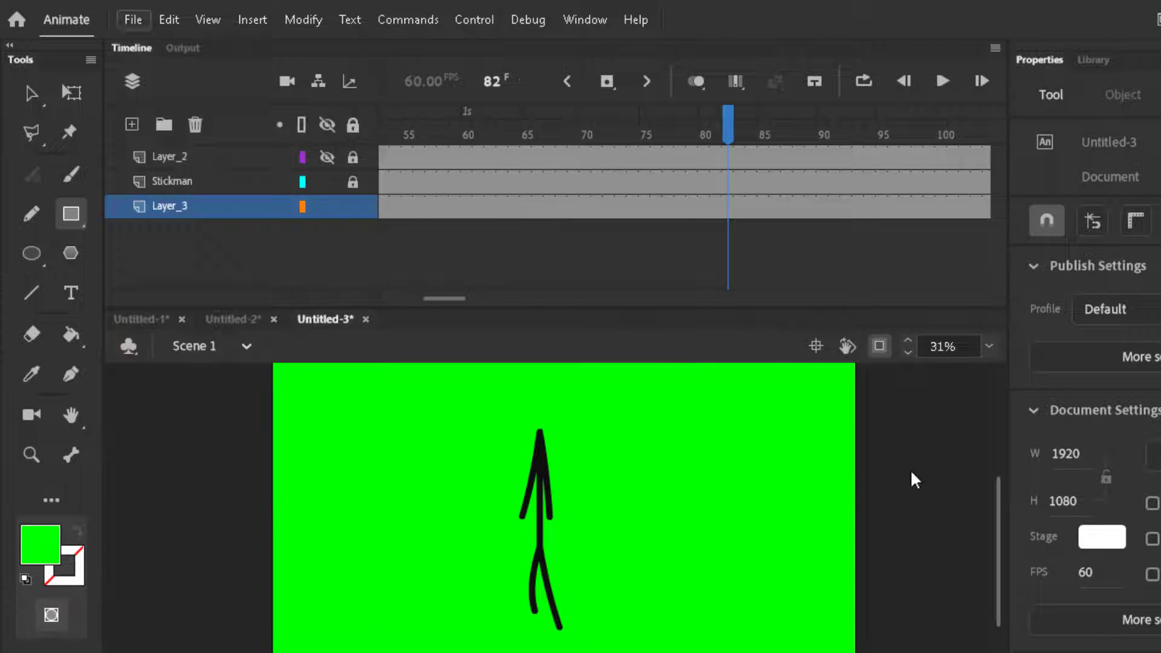
pyautogui.click(34, 94)
pyautogui.hotkey('ctrl', '-')
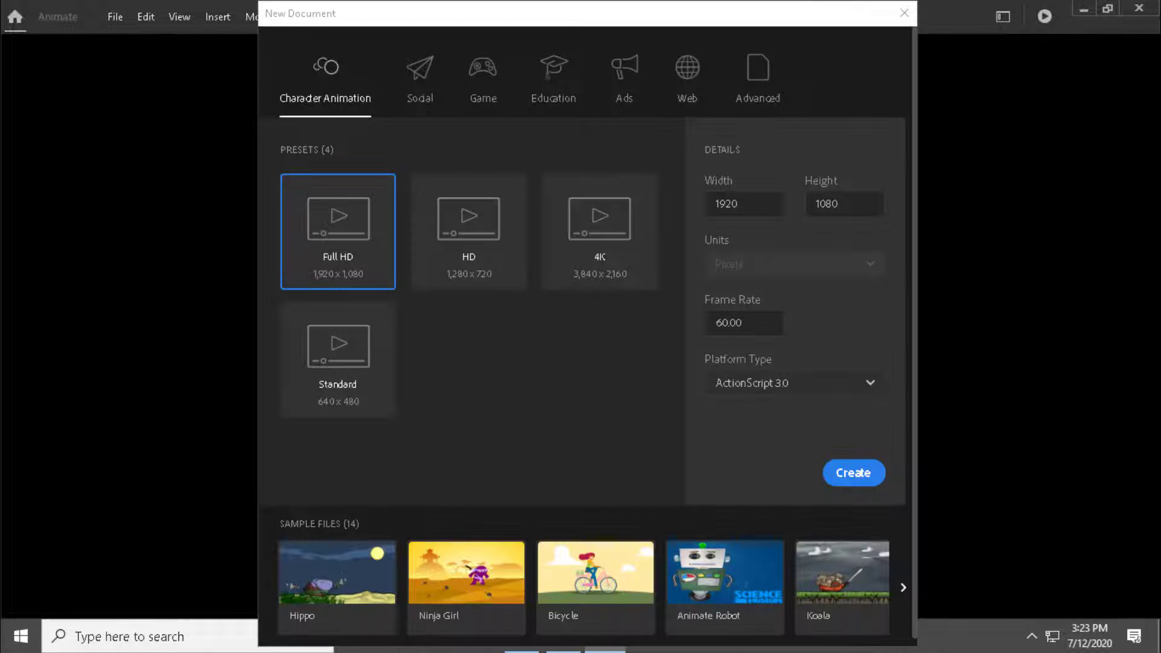
# Dismiss the new document setup and open the recent file RECOVER_new story part 1.fla.
pyautogui.press('Escape')
pyautogui.click(115, 16)
pyautogui.moveTo(193, 112)
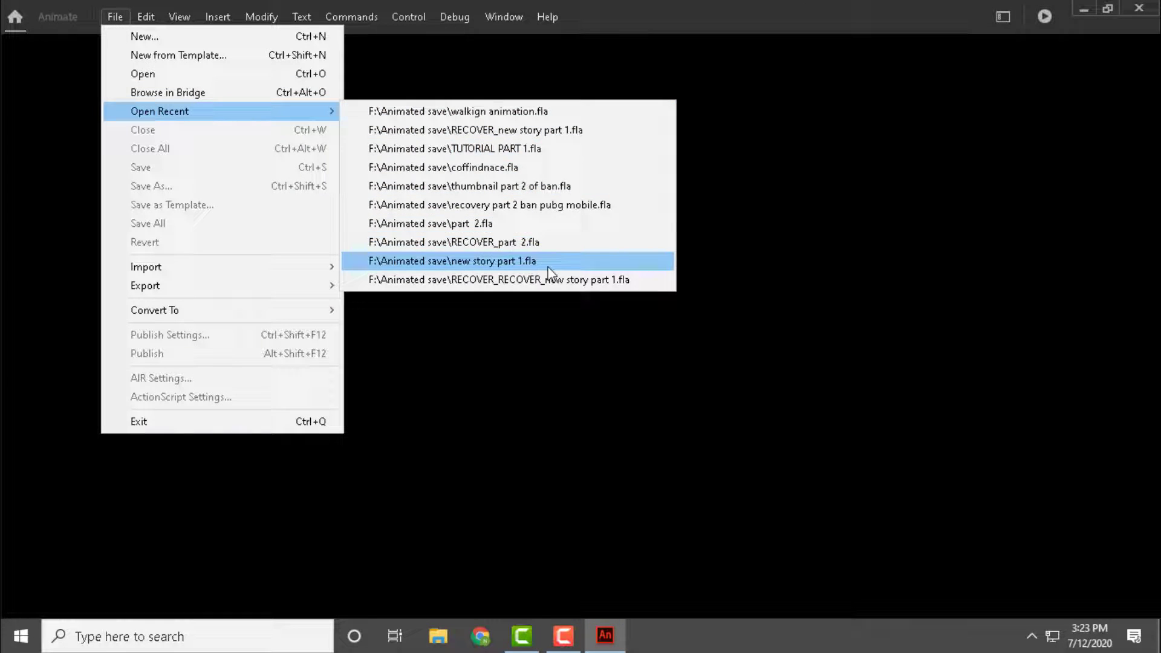
pyautogui.click(577, 133)
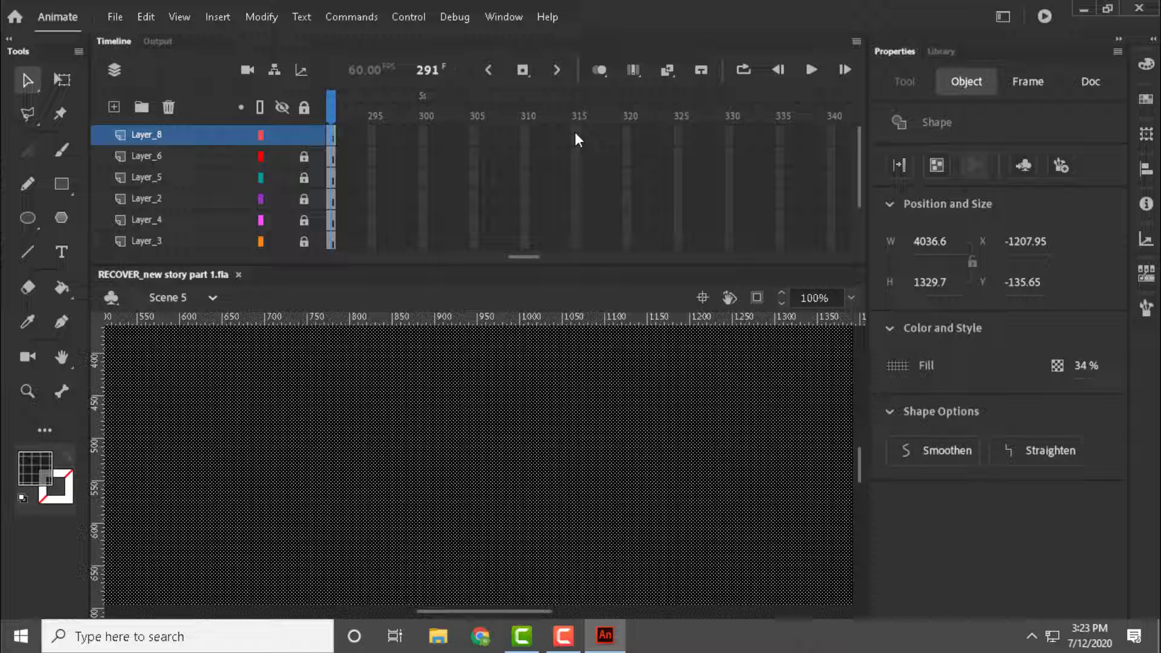
# Open the project Pubg mobile Ban part 1 from the Animated save folder.
pyautogui.click(114, 16)
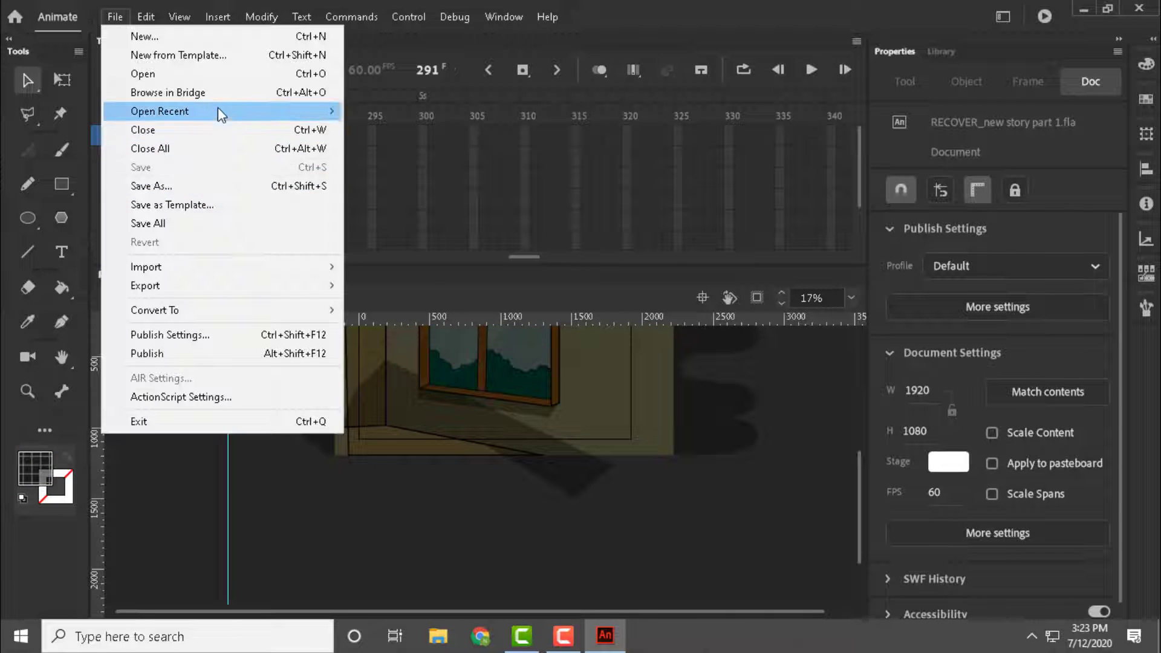
pyautogui.click(233, 73)
pyautogui.click(241, 262)
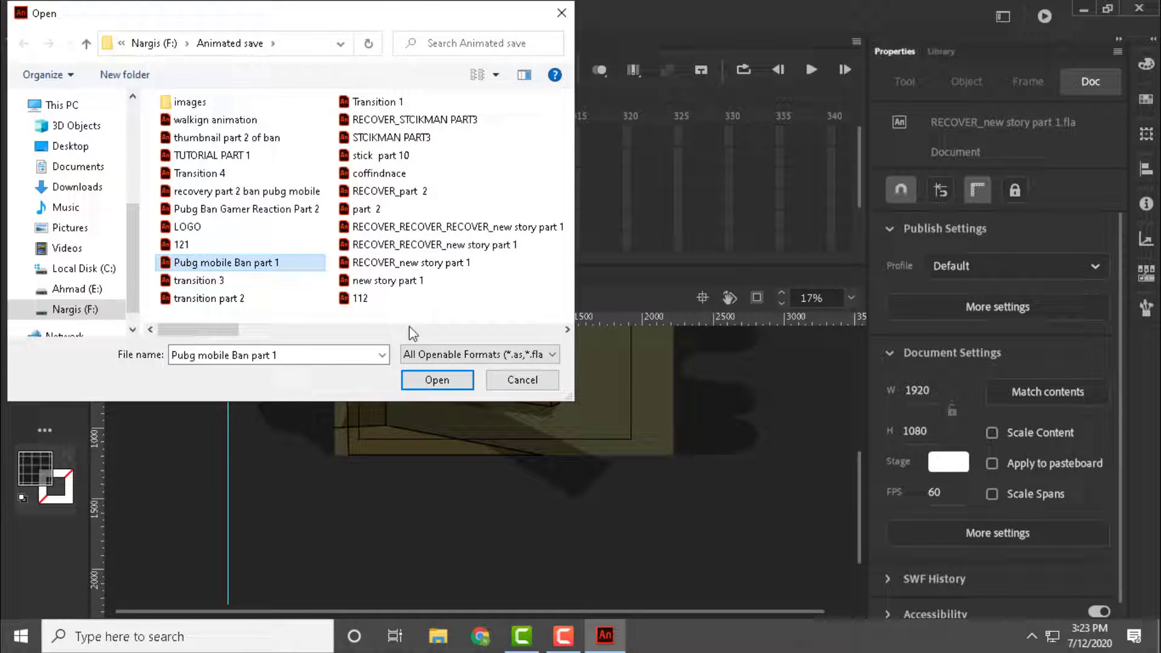
pyautogui.click(437, 380)
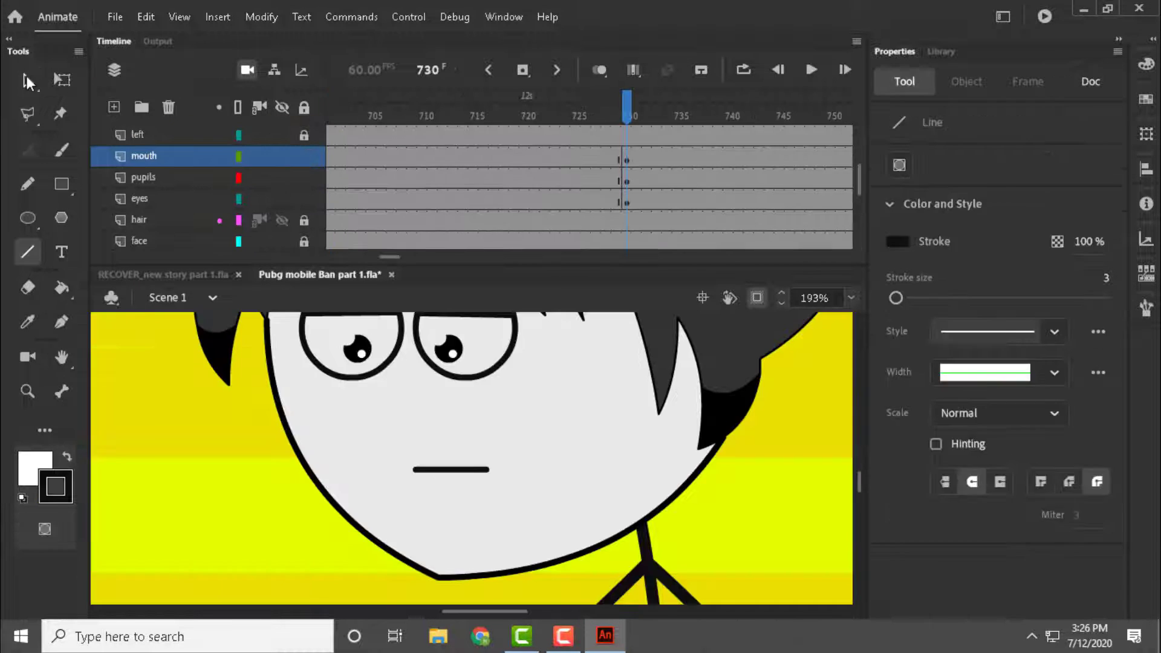
# Shift the pupil of the right-hand eye toward the right and bend the straight mouth line into a slight smile at frame 730.
pyautogui.click(26, 75)
pyautogui.scroll(-3, 439, 437)
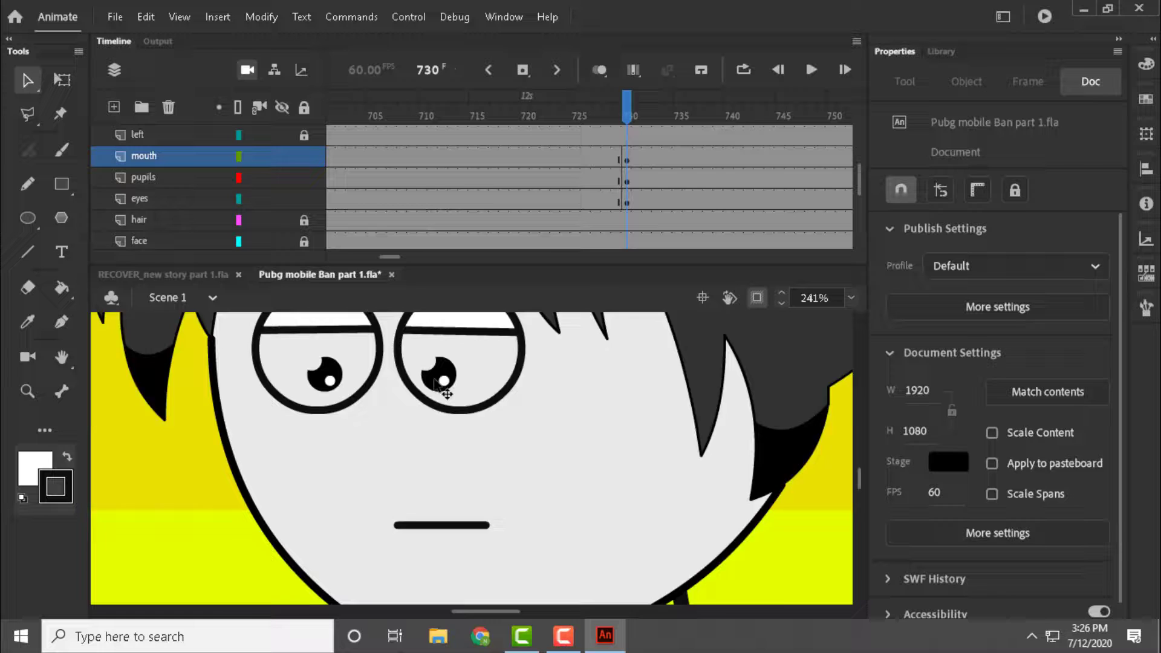
pyautogui.scroll(2, 434, 381)
pyautogui.click(441, 388)
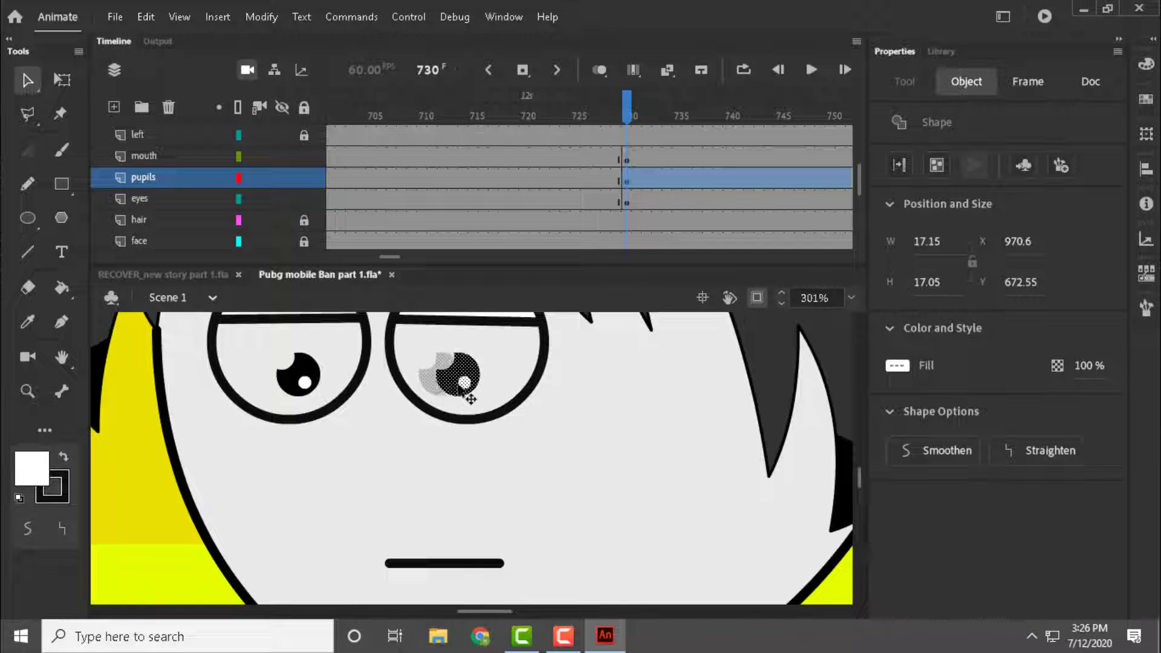
pyautogui.moveTo(471, 390); pyautogui.dragTo(475, 390)
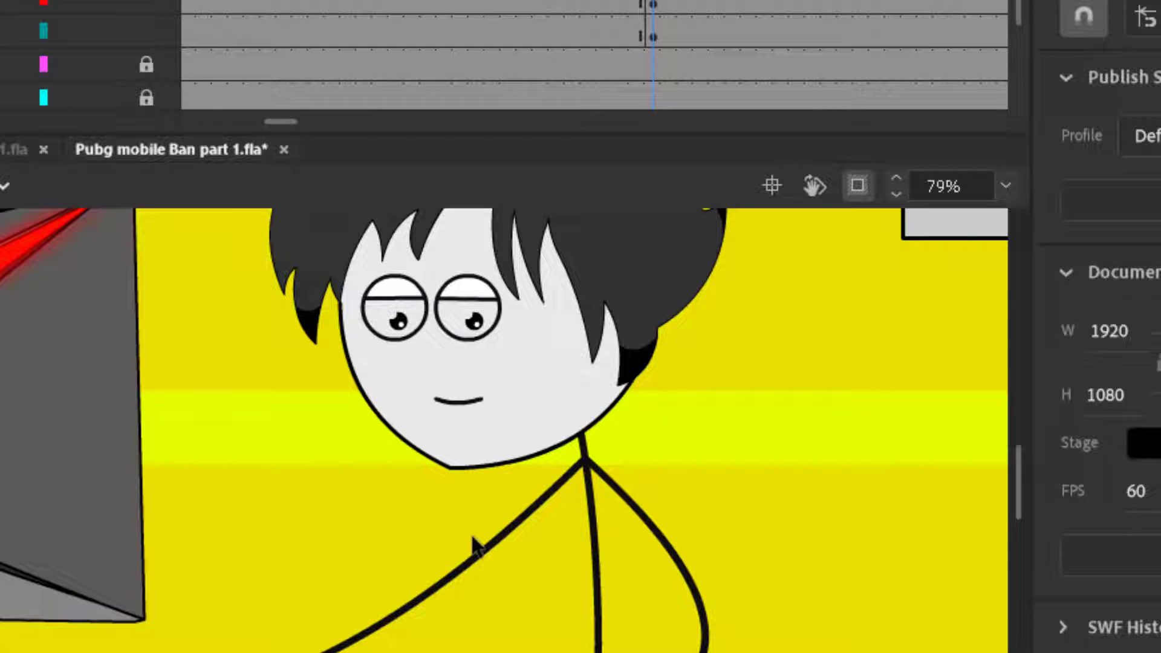
# Reshape the face with slanted angry eyes and a frown, and fill both eyes with red around the pupils.
pyautogui.scroll(4, 454, 404)
pyautogui.scroll(-1, 472, 544)
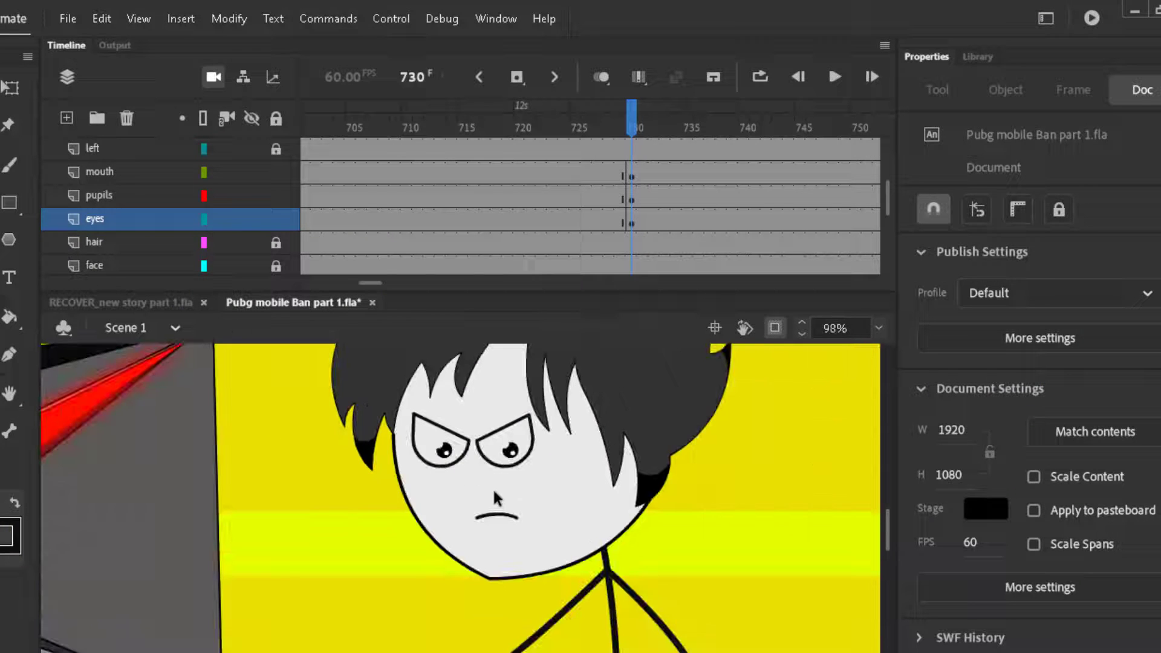
pyautogui.scroll(2, 495, 496)
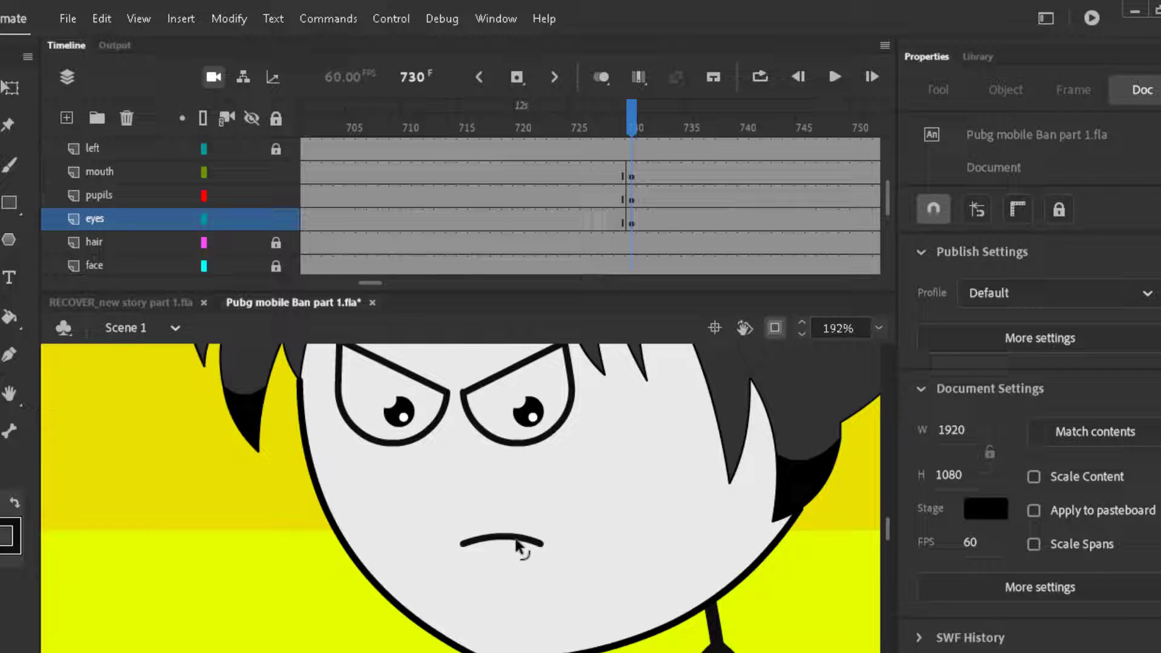
pyautogui.press('k')
pyautogui.click(930, 266)
pyautogui.click(641, 398)
pyautogui.click(529, 393)
pyautogui.click(423, 417)
pyautogui.scroll(-1, 467, 423)
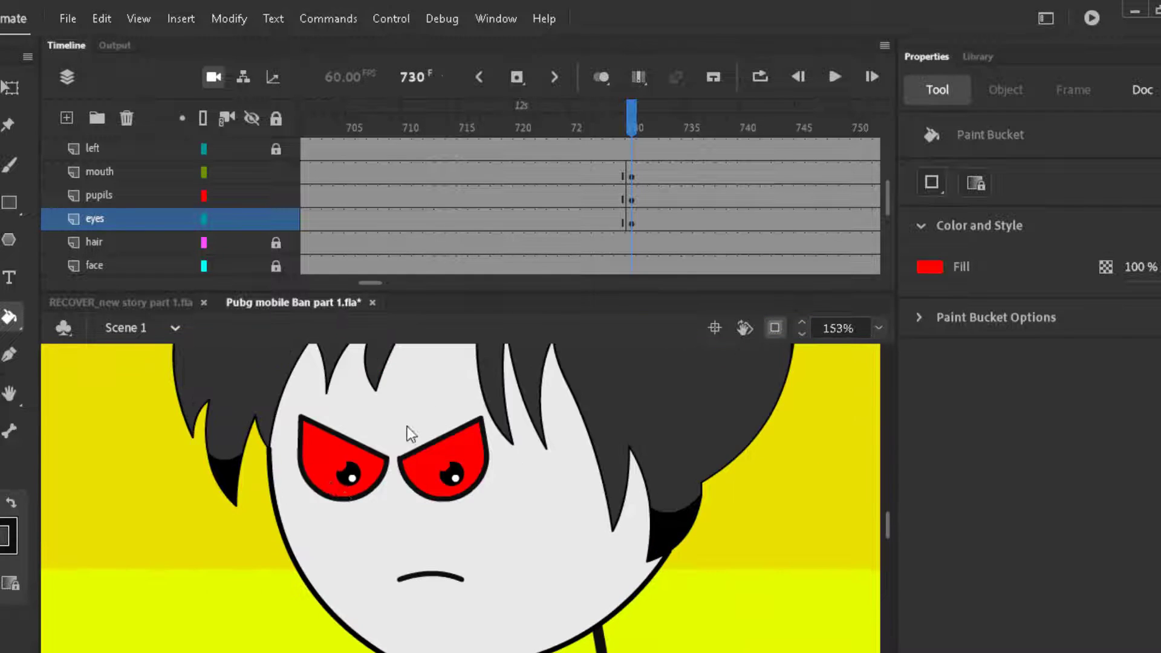
pyautogui.click(319, 490)
# Draw slanted straight eyebrows just above the red eyes on the eyes layer with the Line tool.
pyautogui.press('n')
pyautogui.scroll(2, 308, 484)
pyautogui.moveTo(306, 350); pyautogui.dragTo(453, 432)
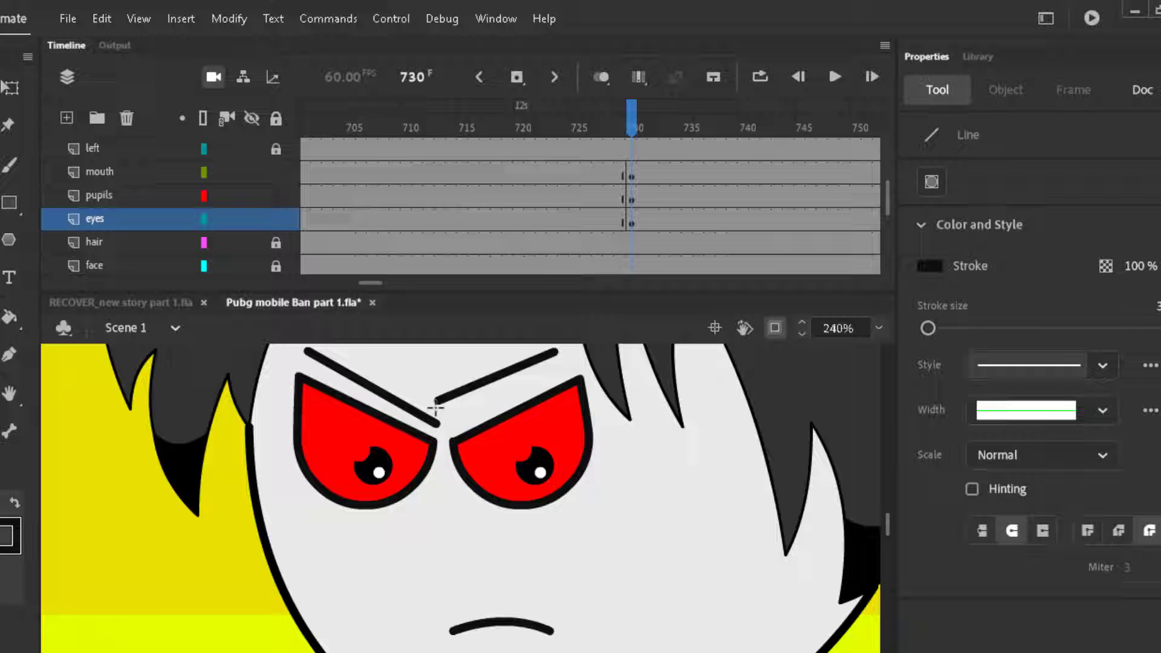
# On the mouth layer, build an open mouth from two lines, bend the upper one into an arch and cut the excess line end.
pyautogui.scroll(-3, 436, 409)
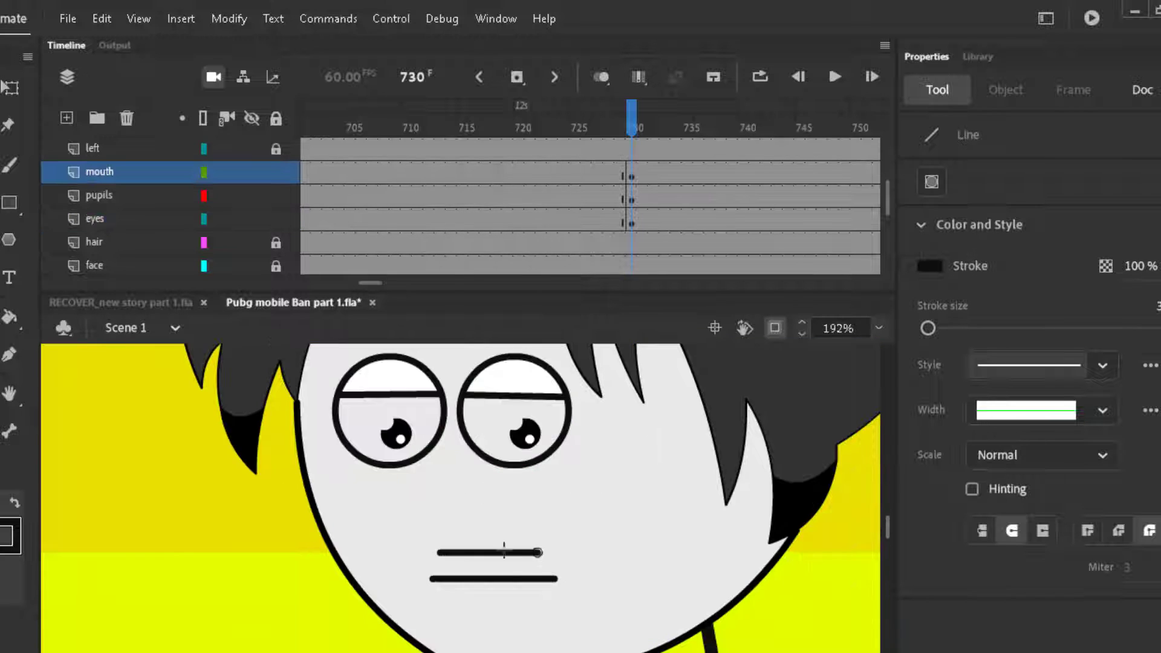
pyautogui.press('v')
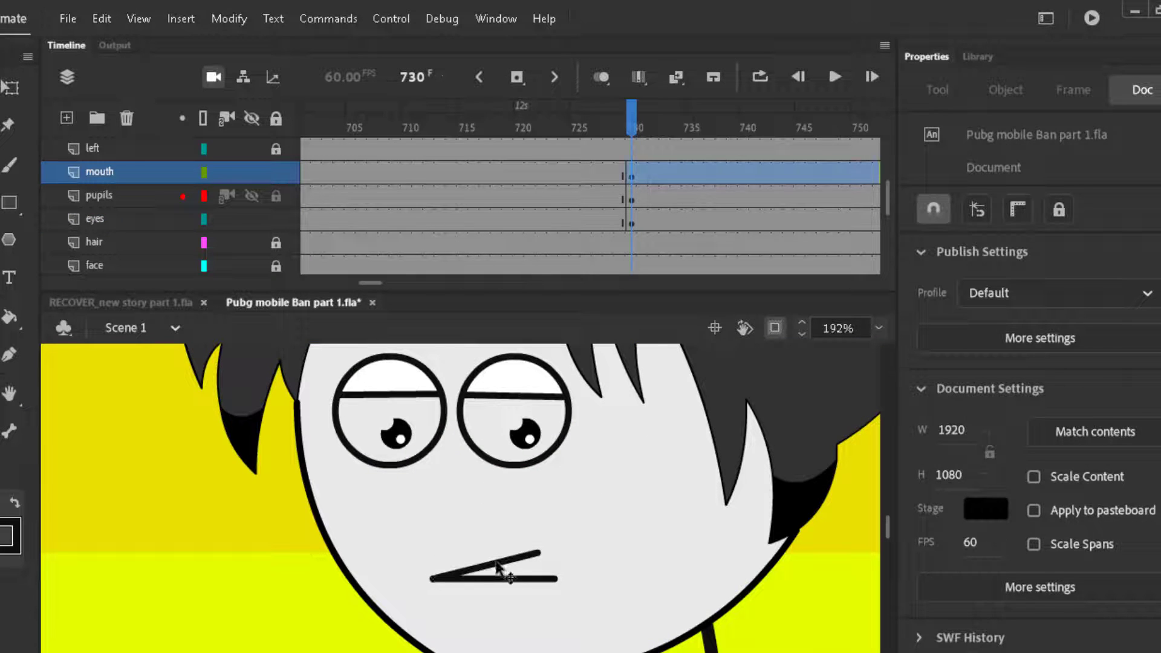
pyautogui.rightClick(607, 579)
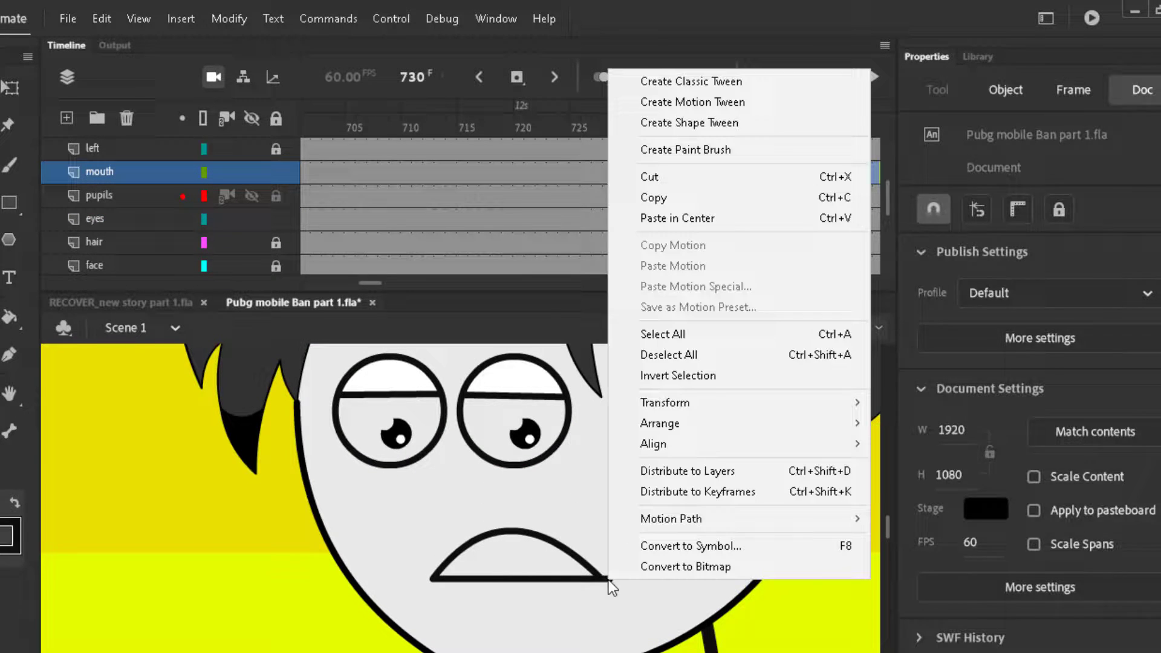
pyautogui.click(643, 176)
pyautogui.scroll(3, 412, 556)
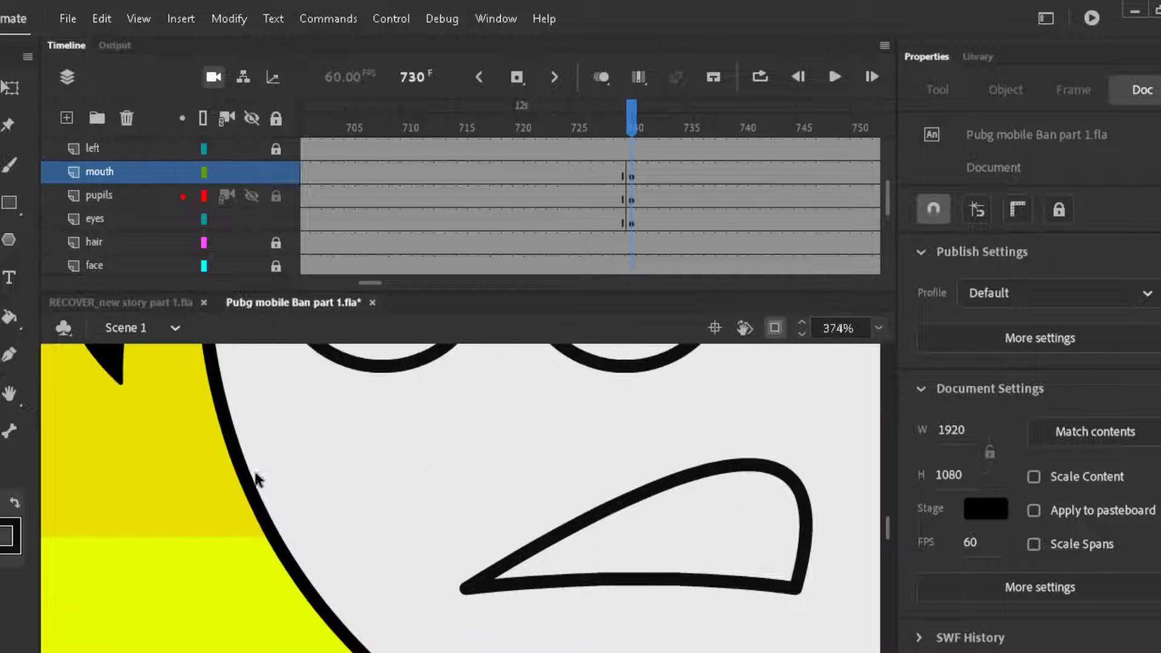
# Draw a line across the inside corner of the open mouth and curve it to outline the tongue.
pyautogui.press('n')
pyautogui.press('v')
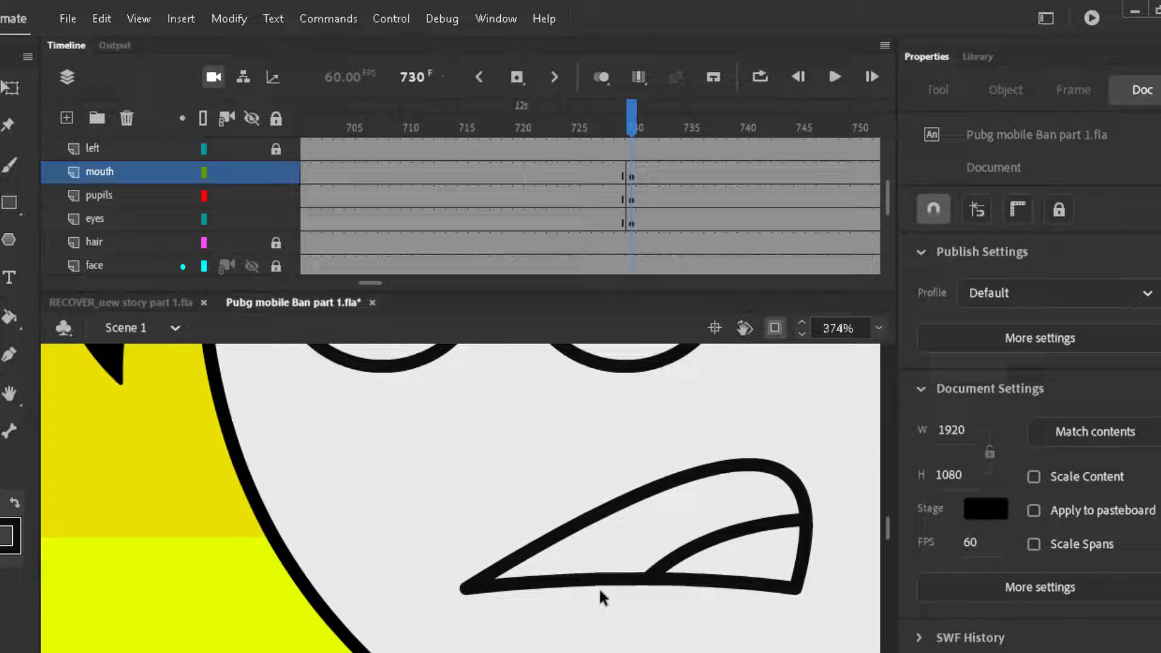
pyautogui.scroll(-2, 602, 596)
# Fill the tongue with bright red and the rest of the mouth's interior with dark red.
pyautogui.press('k')
pyautogui.click(929, 266)
pyautogui.click(640, 398)
pyautogui.click(669, 573)
pyautogui.click(929, 267)
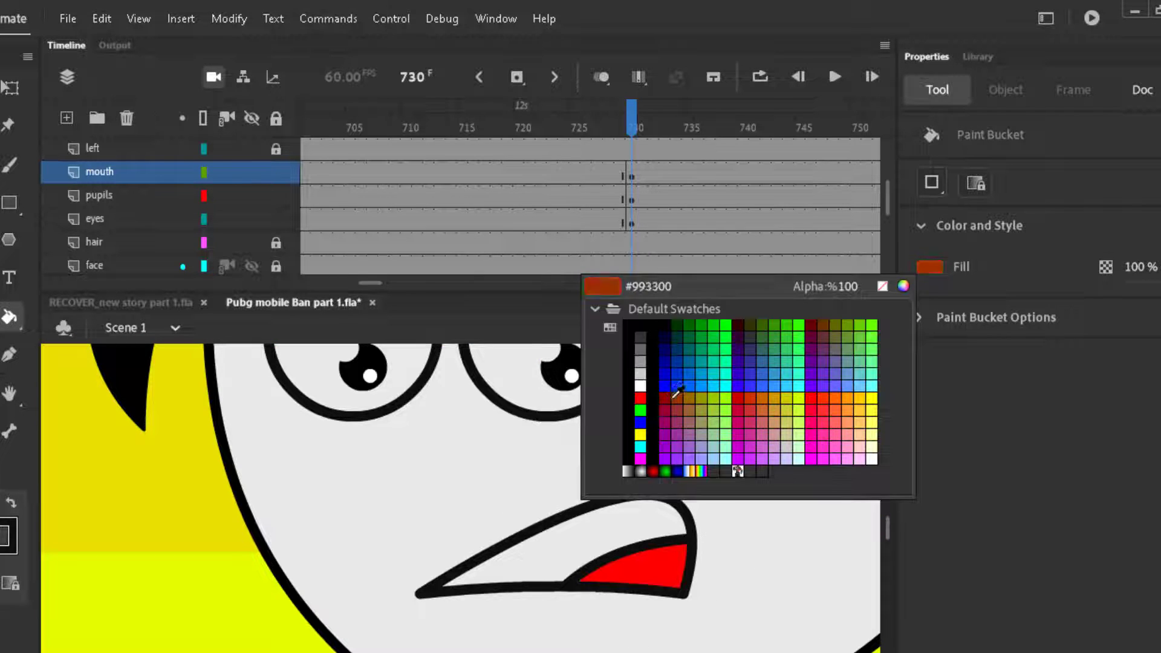
pyautogui.click(665, 398)
pyautogui.click(623, 532)
# Cut the black line between the tongue and the dark red interior of the mouth.
pyautogui.press('v')
pyautogui.rightClick(597, 563)
pyautogui.click(660, 162)
pyautogui.scroll(-3, 455, 402)
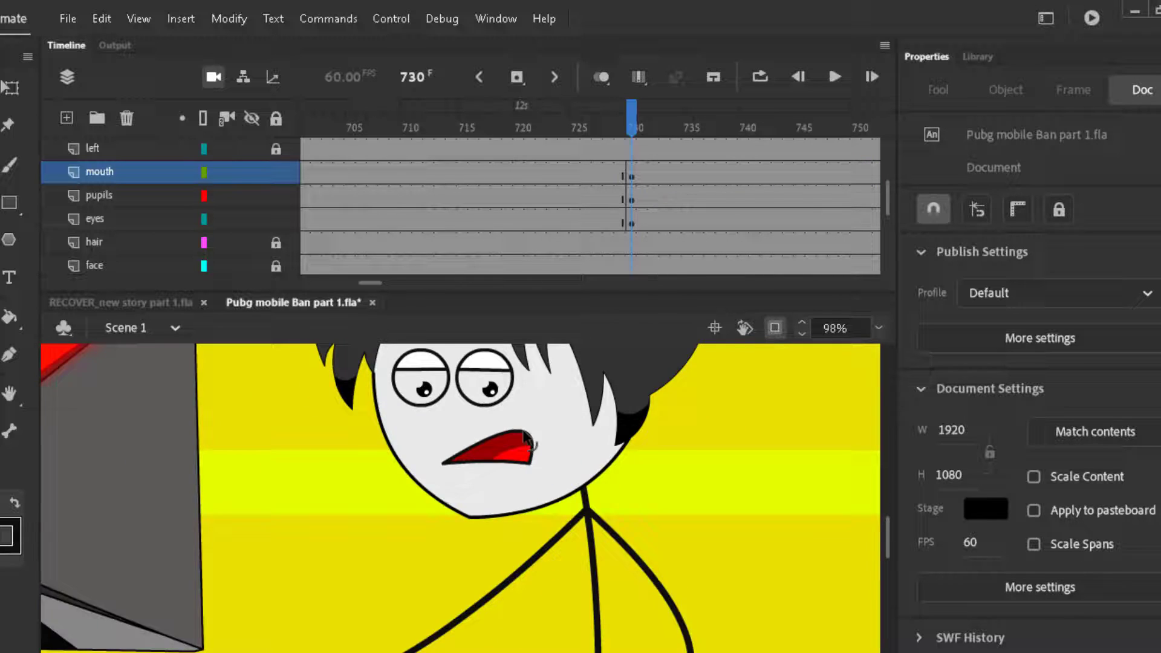
# Draw a straight eyebrow above the half-closed left-hand eye and bend the line upward into an arch.
pyautogui.scroll(4, 525, 436)
pyautogui.press('n')
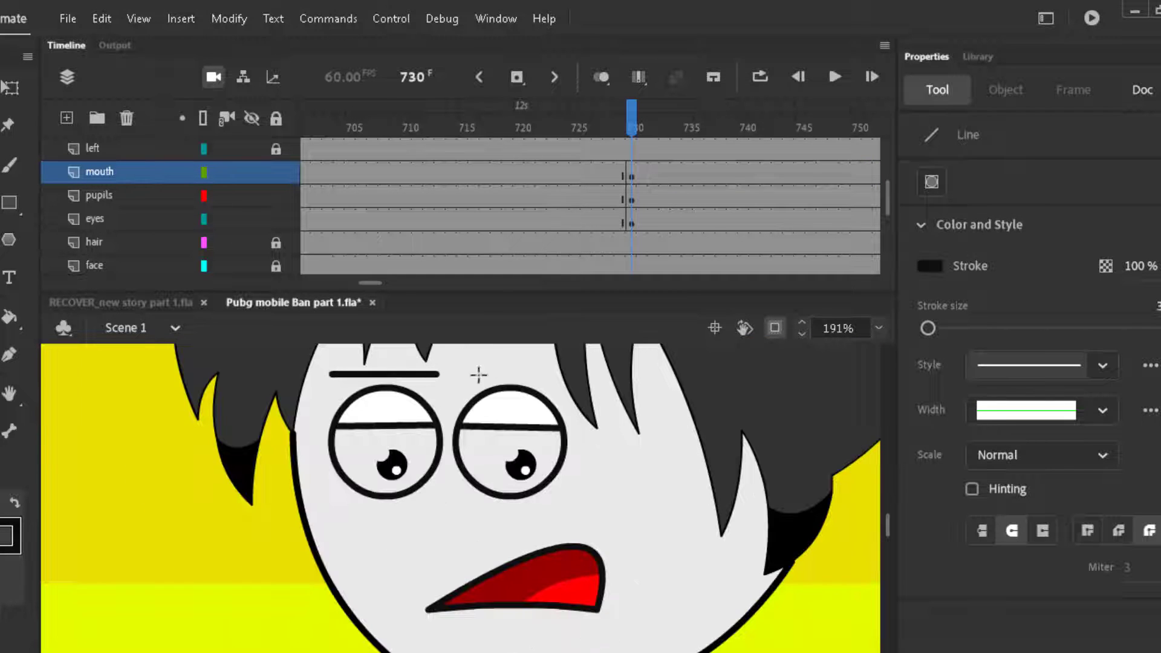
pyautogui.press('v')
pyautogui.scroll(2, 393, 438)
pyautogui.moveTo(388, 471); pyautogui.dragTo(393, 439)
# Draw a small zigzag mouth from short connected lines on the mouth layer and curve its segments into puckered lips.
pyautogui.scroll(-3, 484, 475)
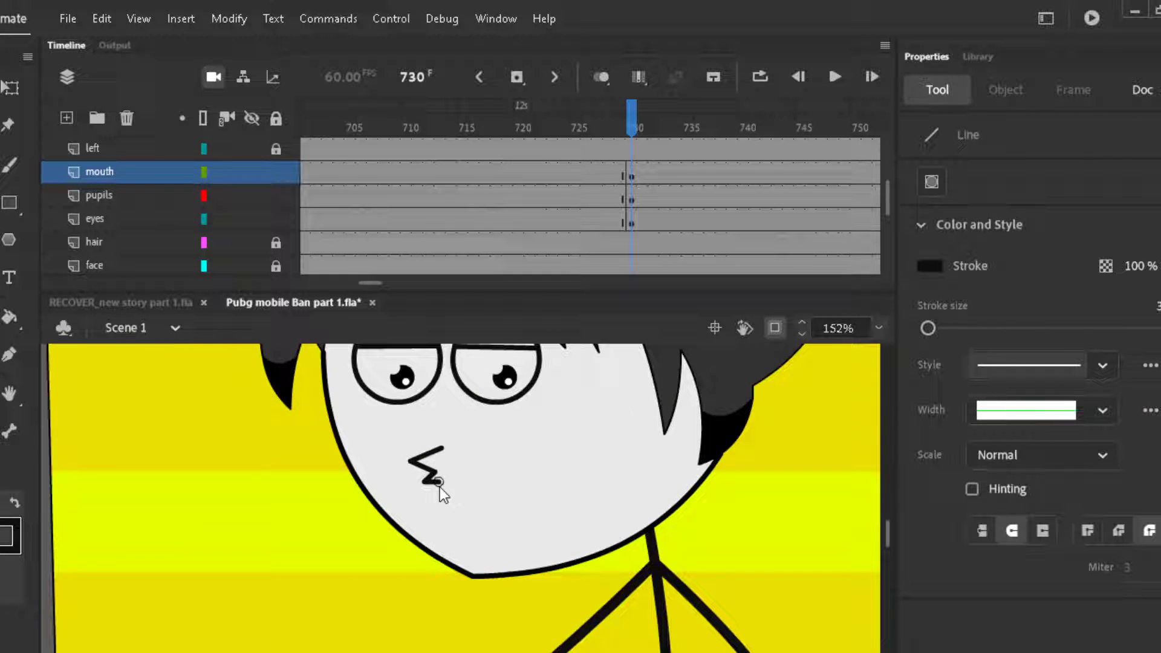
pyautogui.press('v')
pyautogui.scroll(4, 435, 480)
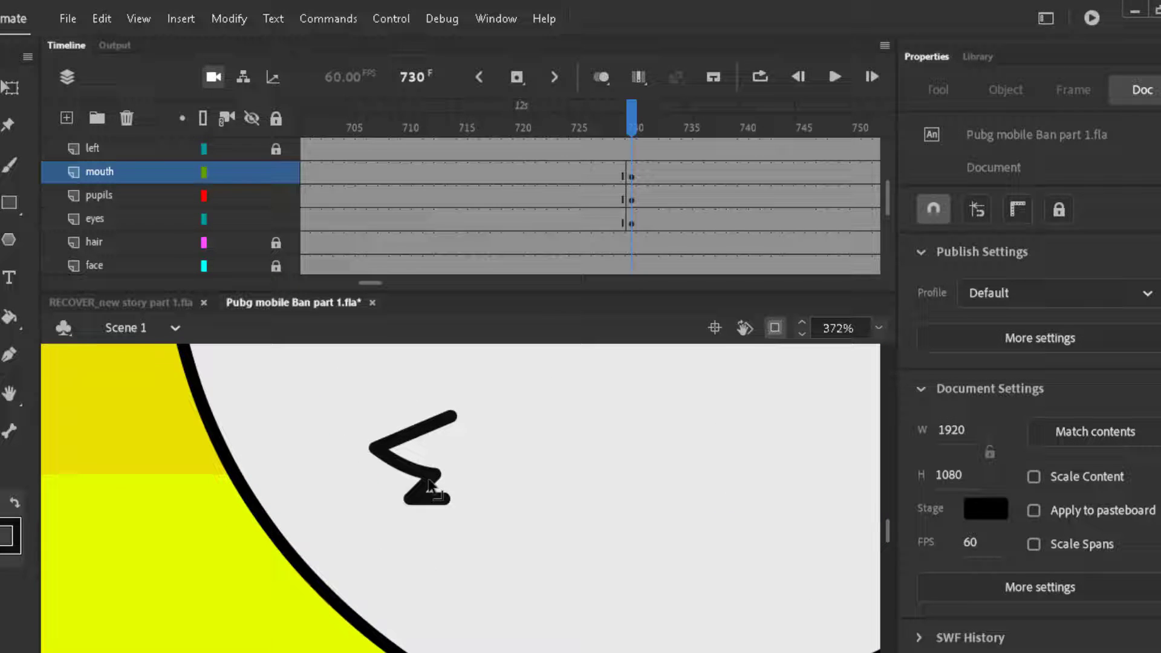
pyautogui.scroll(-4, 466, 525)
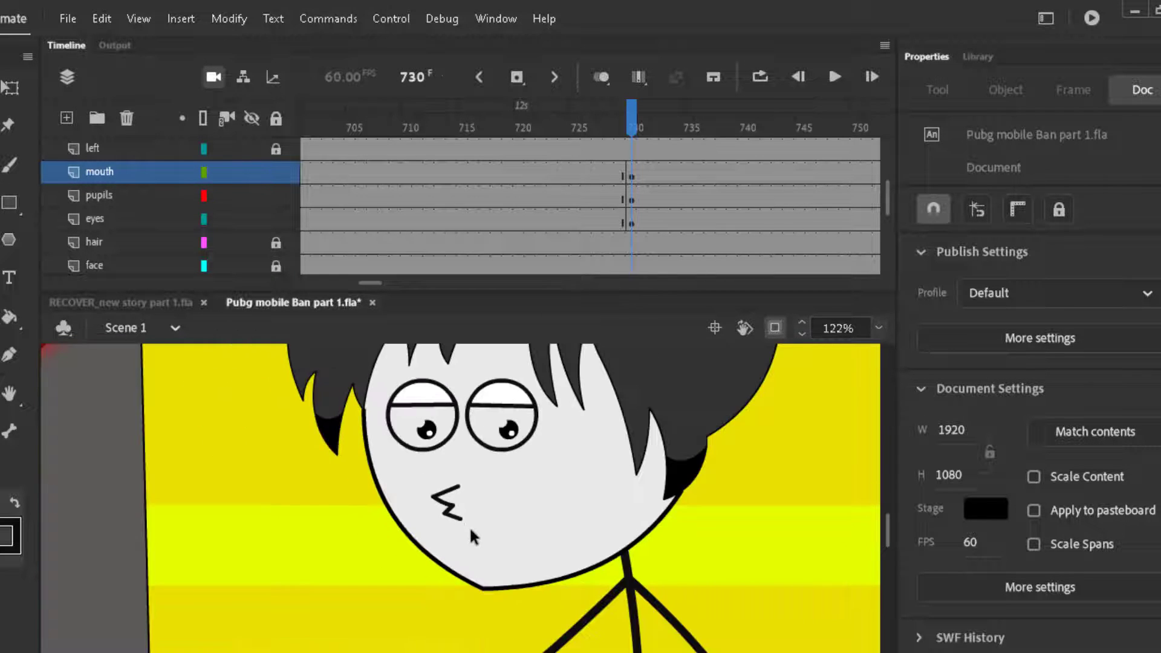
pyautogui.scroll(3, 448, 526)
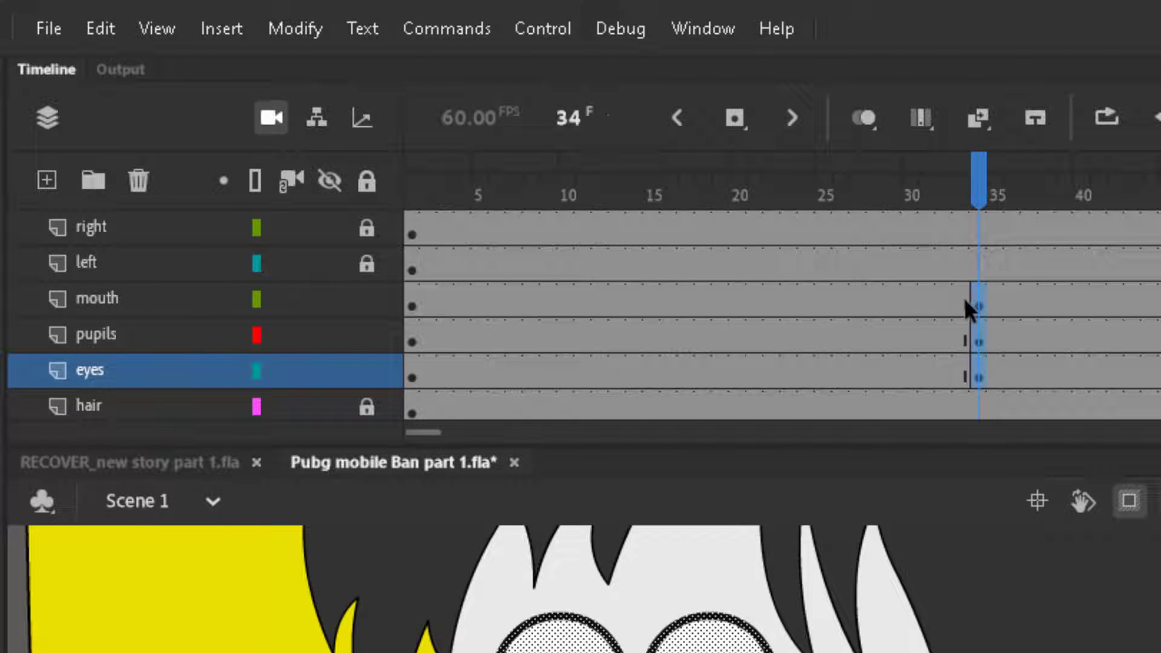
# Duplicate the frame 34 keyframes of the mouth, pupils and eyes layers to frame 33.
pyautogui.click(967, 370)
pyautogui.moveTo(979, 308); pyautogui.dragTo(972, 365)
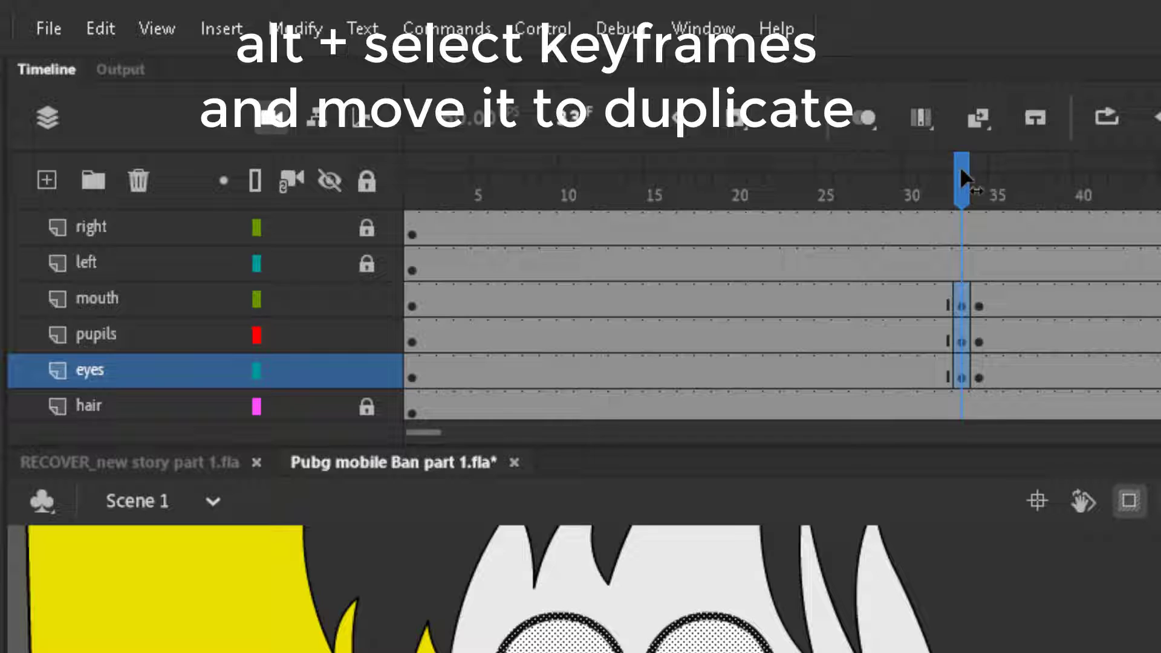
pyautogui.moveTo(960, 166); pyautogui.dragTo(977, 188)
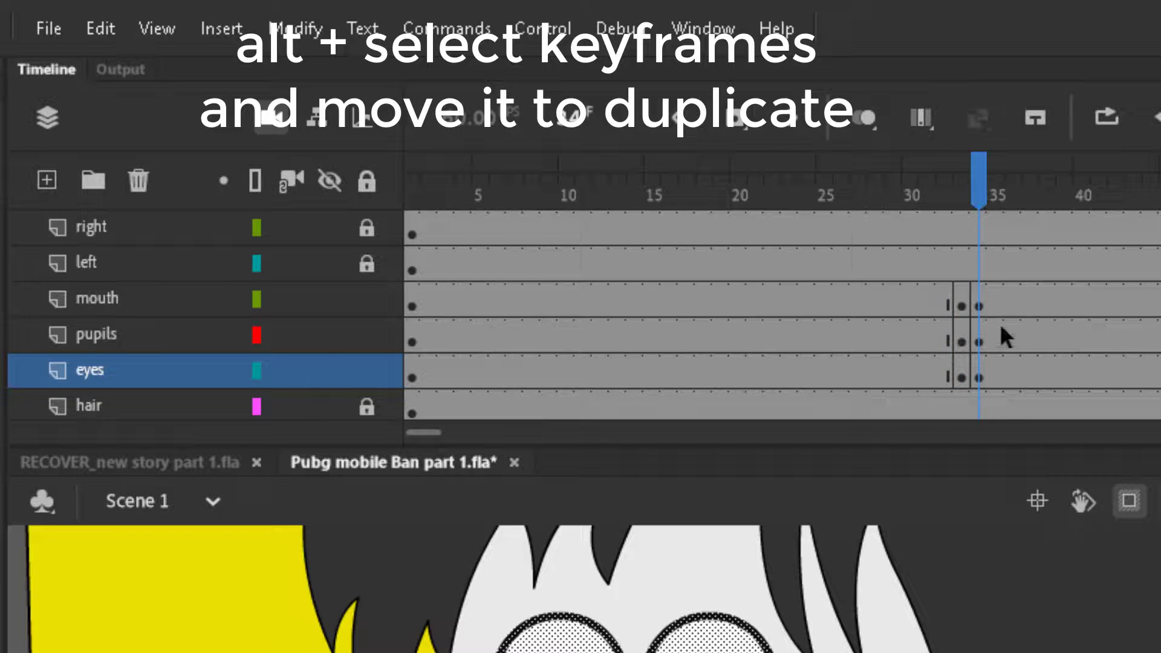
# Duplicate the mouth, pupils and eyes keyframes once more so that the three layers also have keyframes at frame 35.
pyautogui.click(1009, 336)
pyautogui.moveTo(963, 373); pyautogui.dragTo(979, 363)
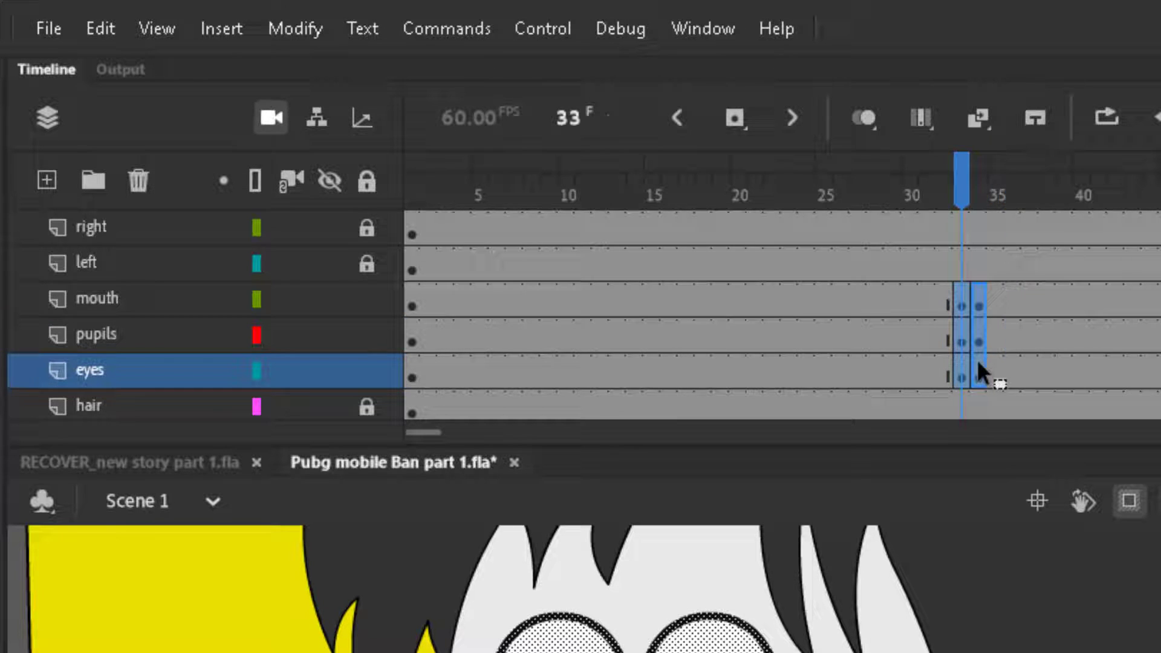
pyautogui.moveTo(1003, 222); pyautogui.dragTo(962, 228)
pyautogui.moveTo(964, 181); pyautogui.dragTo(961, 192)
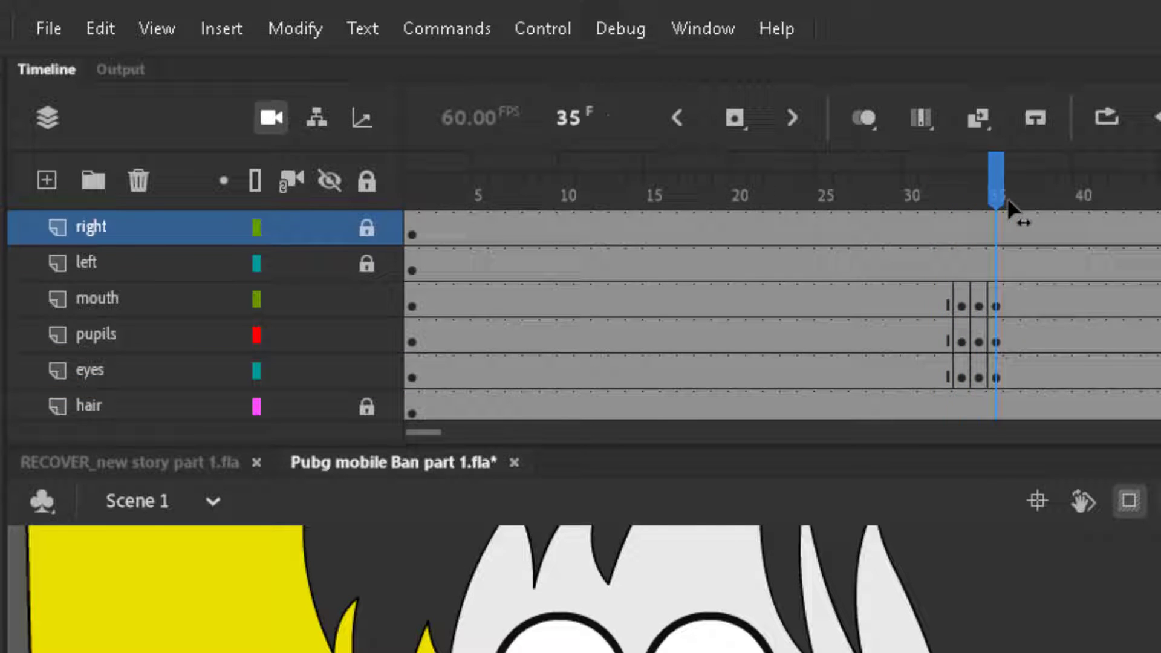
# At frame 34, enlarge the eyes, pupils and mouth together, and scale the hair and face up slightly as well.
pyautogui.click(979, 378)
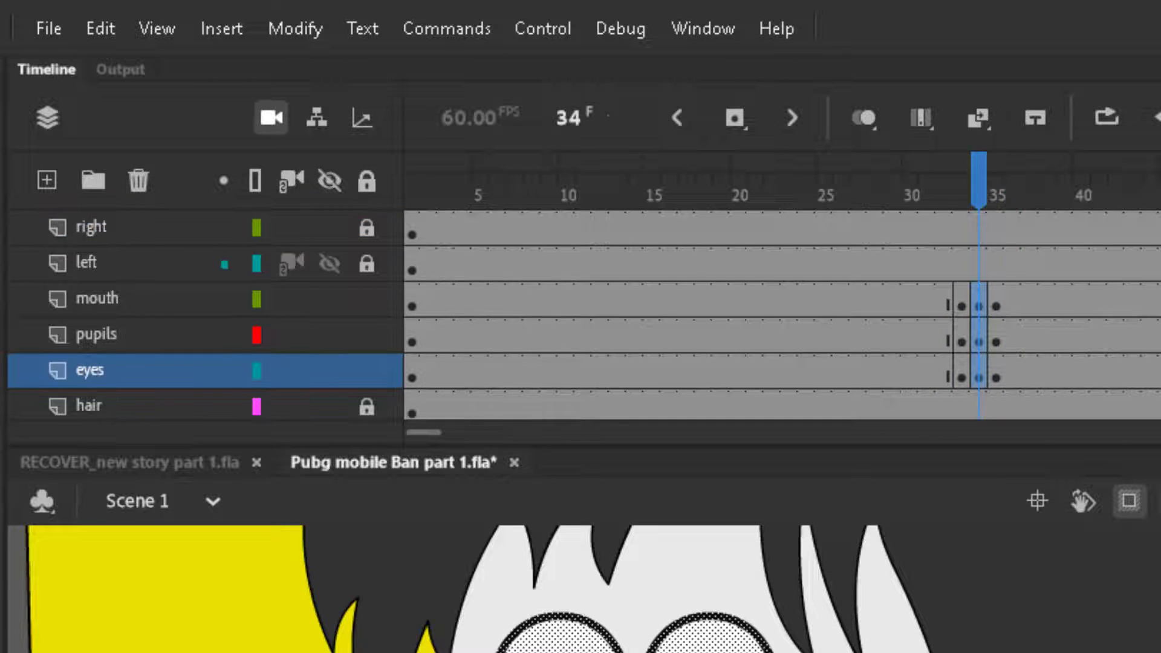
pyautogui.hscroll(-5, 424, 259)
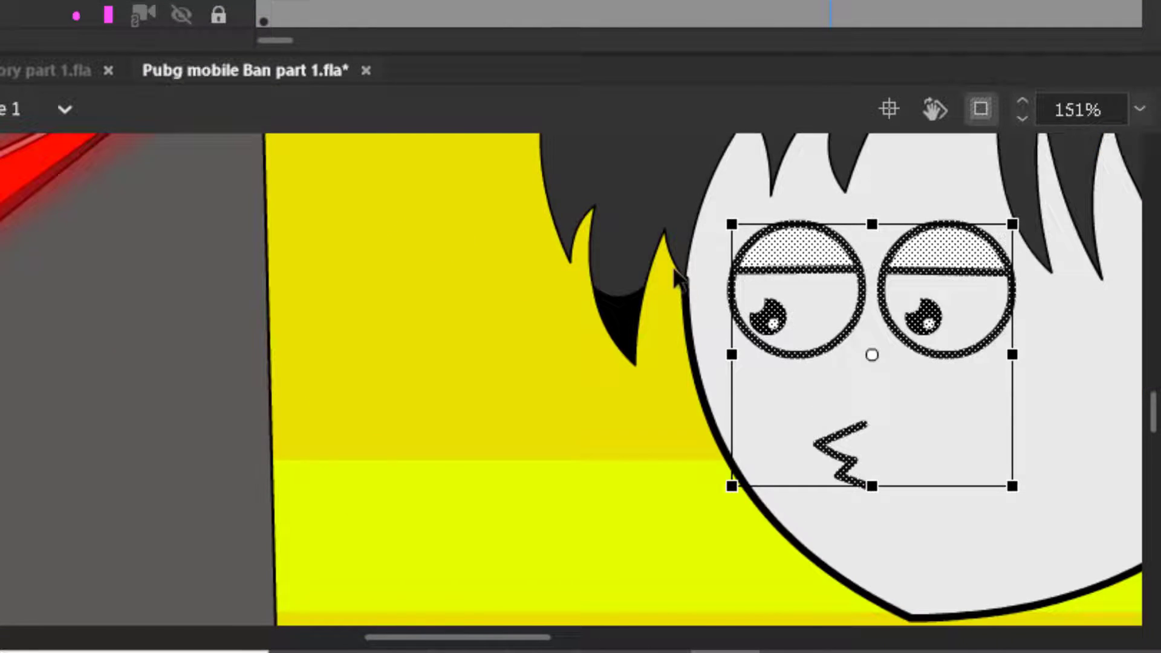
pyautogui.scroll(-2, 674, 271)
pyautogui.scroll(2, 875, 298)
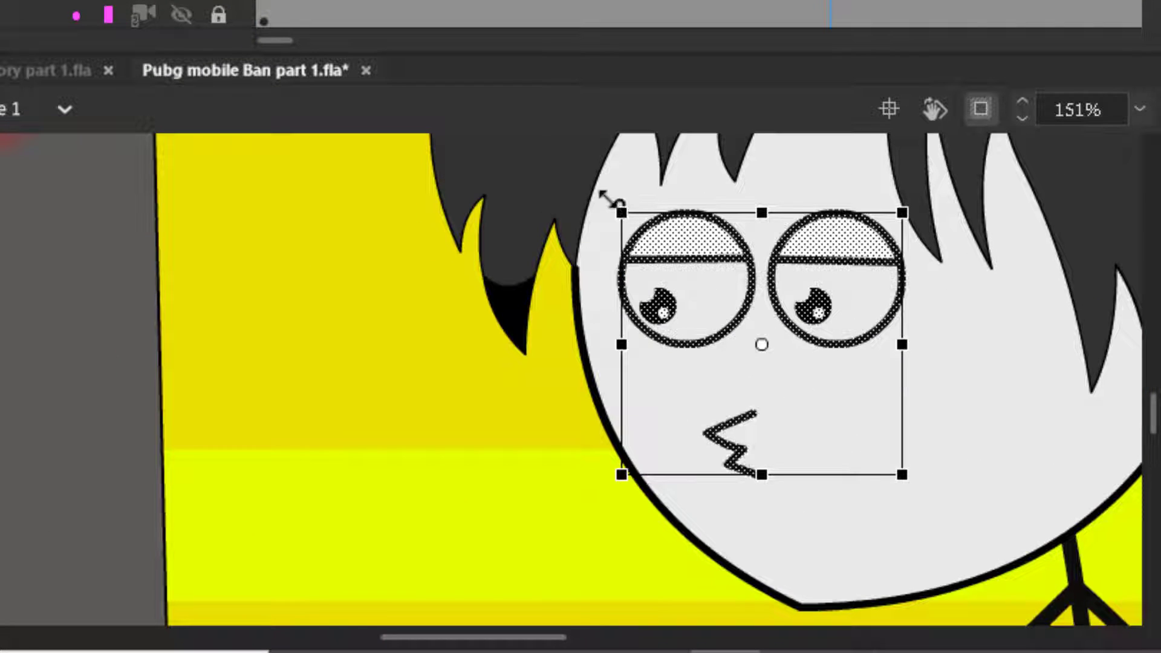
pyautogui.moveTo(611, 201); pyautogui.dragTo(596, 189)
pyautogui.click(460, 358)
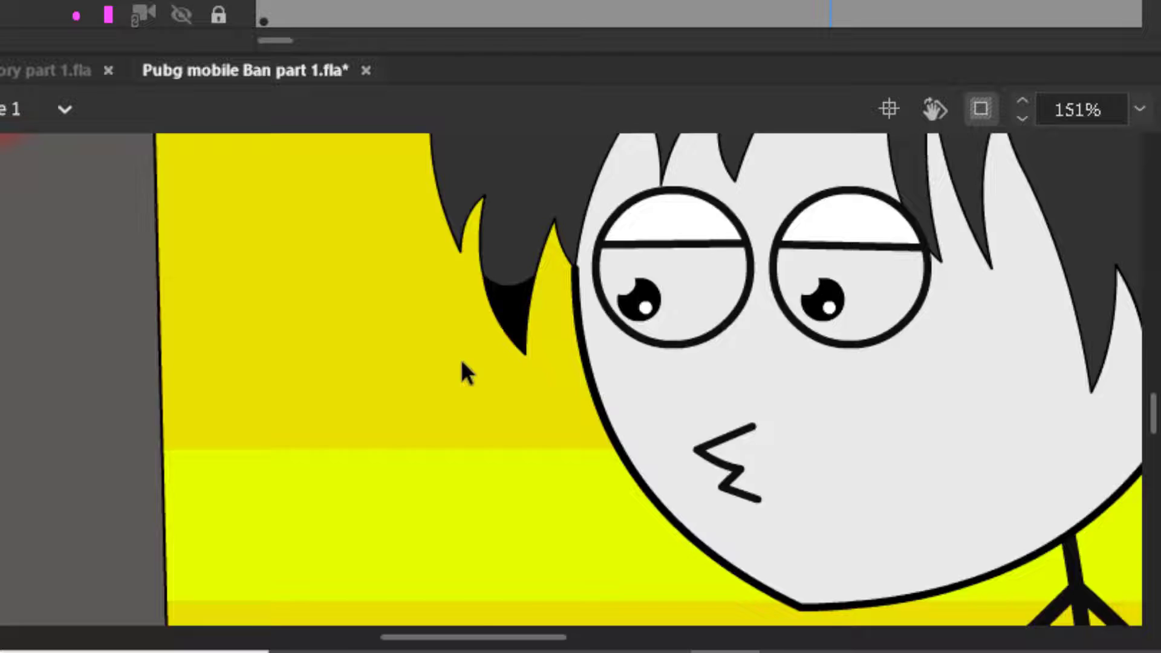
pyautogui.scroll(-5, 461, 360)
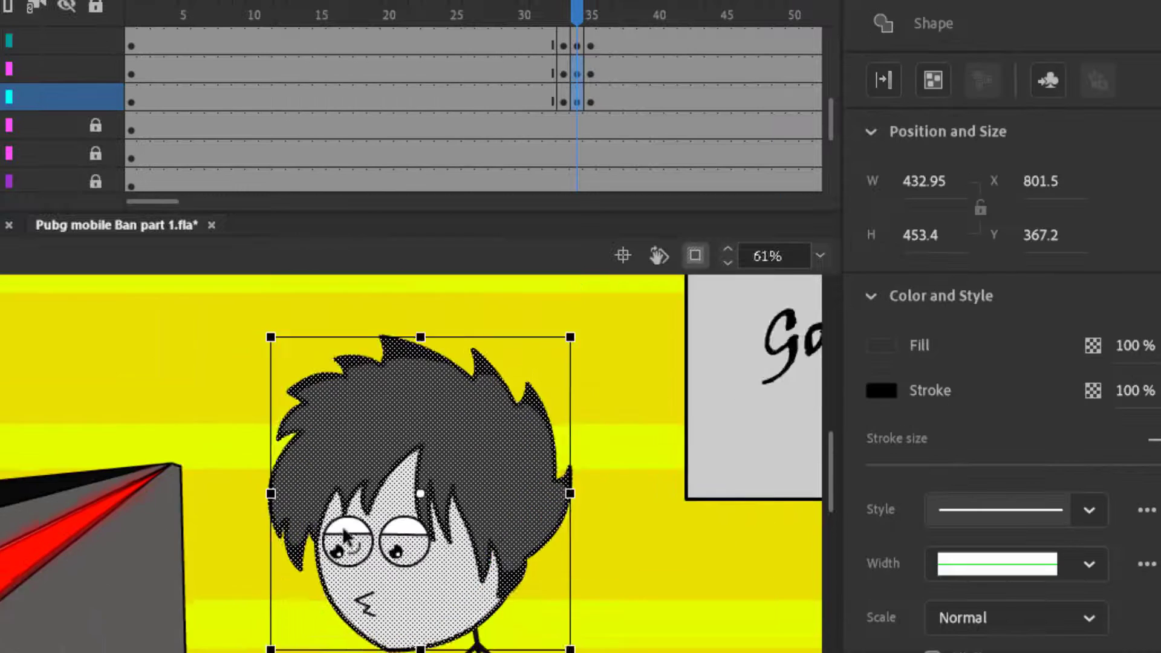
pyautogui.click(216, 427)
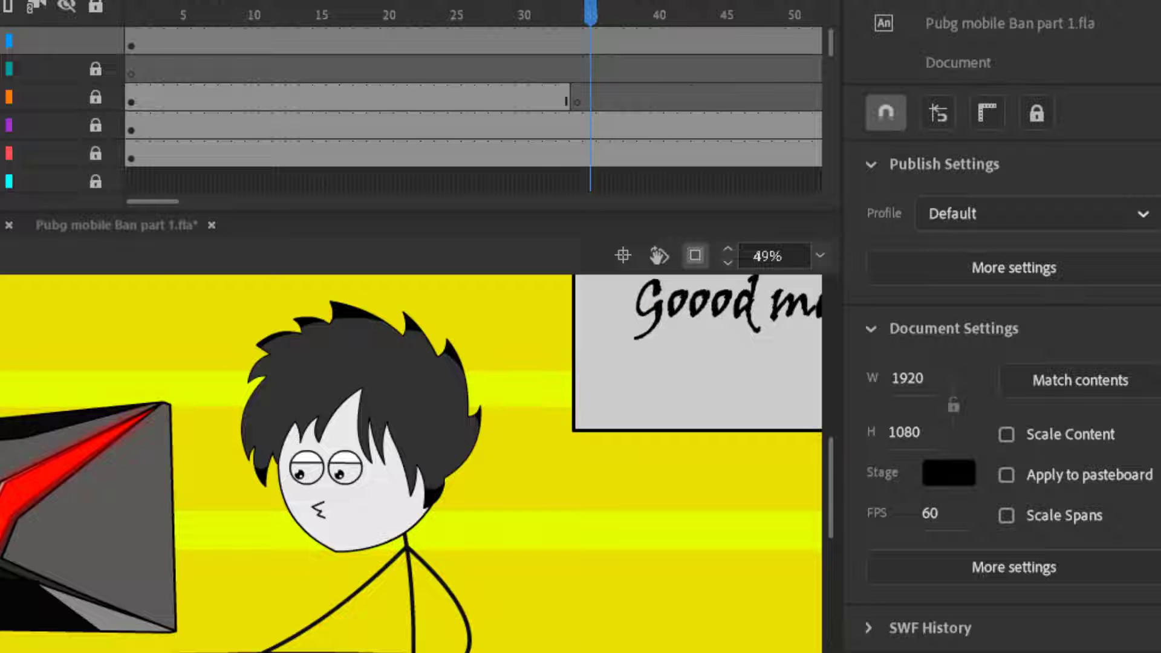
# Examine the enlarged head against the whole scene and scrub the timeline back to frame 34.
pyautogui.scroll(-3, 272, 391)
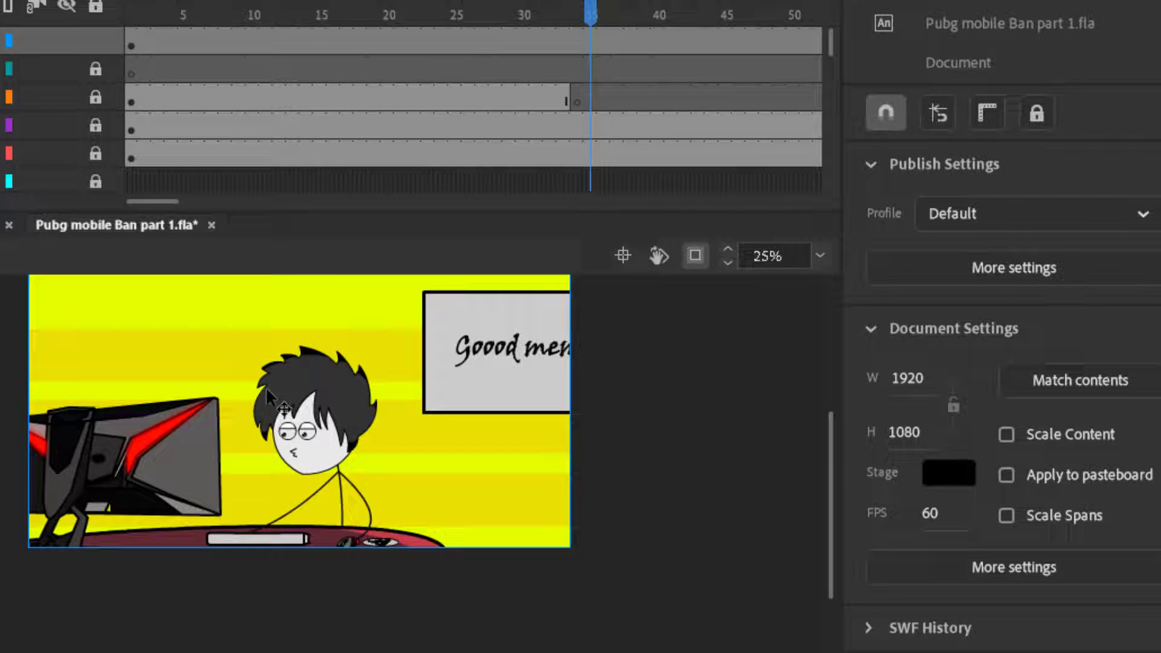
pyautogui.scroll(3, 287, 414)
pyautogui.scroll(-2, 254, 423)
pyautogui.scroll(3, 314, 458)
pyautogui.moveTo(639, 21); pyautogui.dragTo(483, 91)
pyautogui.scroll(-2, 487, 110)
pyautogui.scroll(1, 487, 110)
pyautogui.moveTo(407, 112); pyautogui.dragTo(370, 42)
pyautogui.scroll(2, 356, 100)
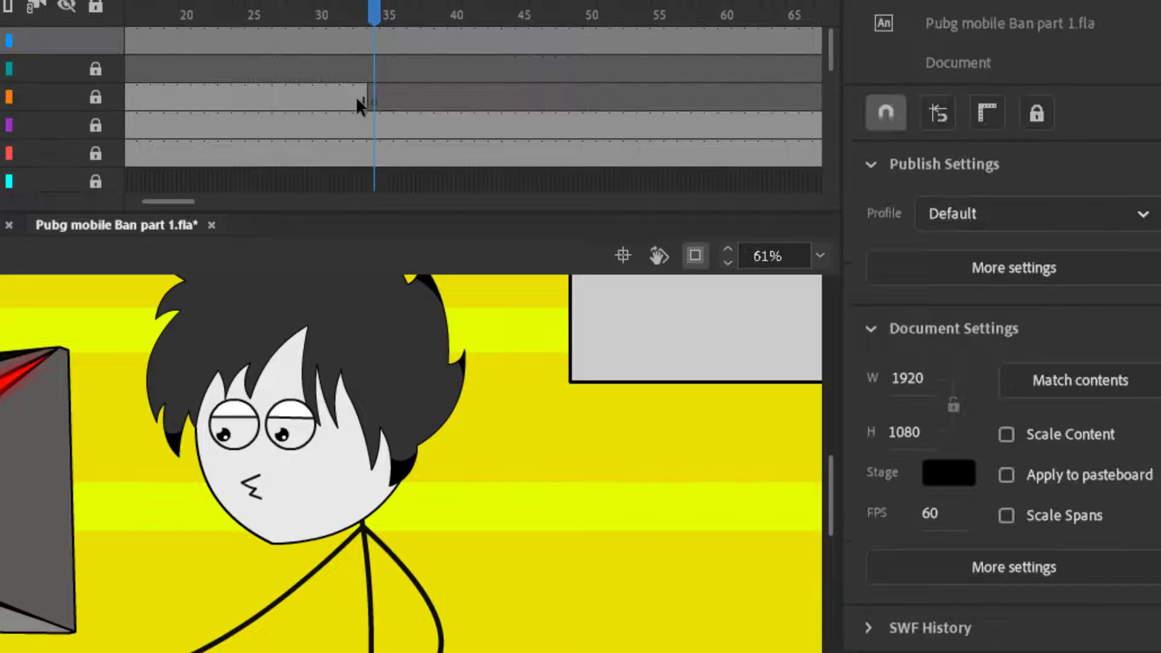
# Insert a keyframe on the Camera layer at frame 33, where the enlarged expression change begins.
pyautogui.rightClick(363, 37)
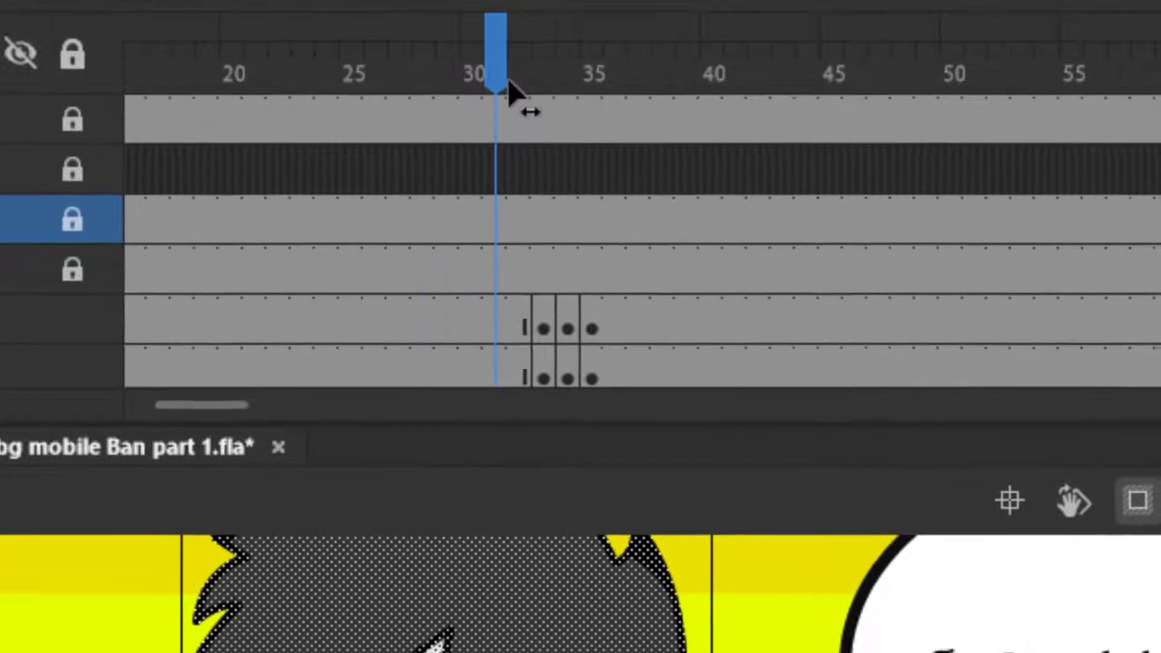
pyautogui.moveTo(508, 82); pyautogui.dragTo(570, 79)
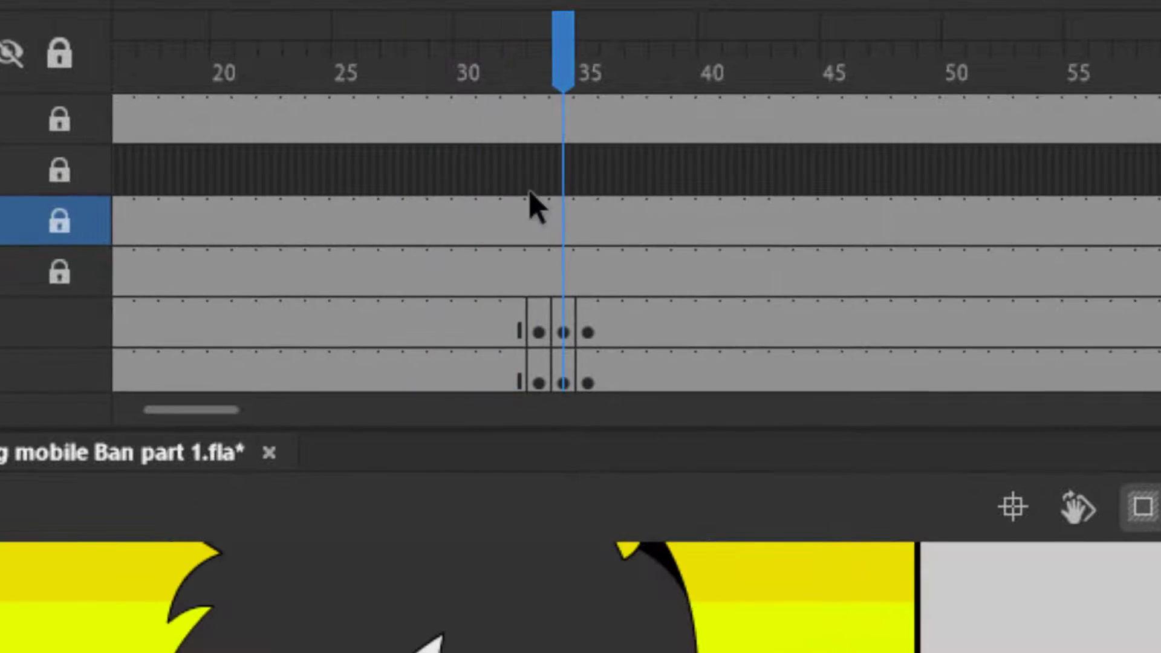
pyautogui.scroll(3, 536, 212)
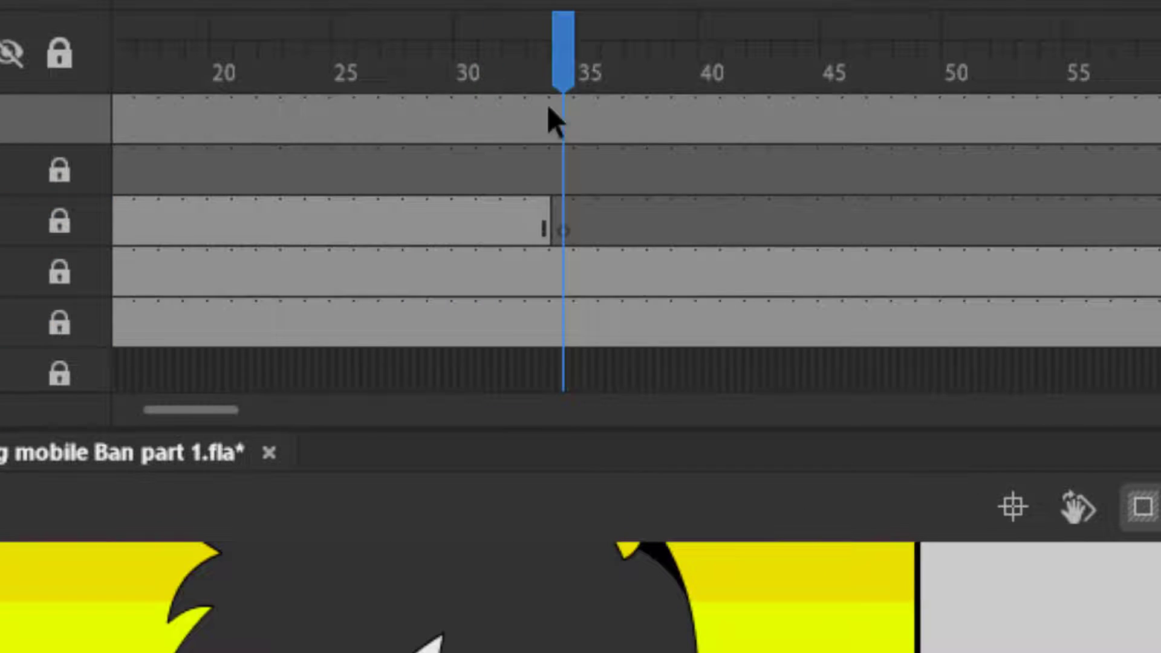
pyautogui.rightClick(555, 121)
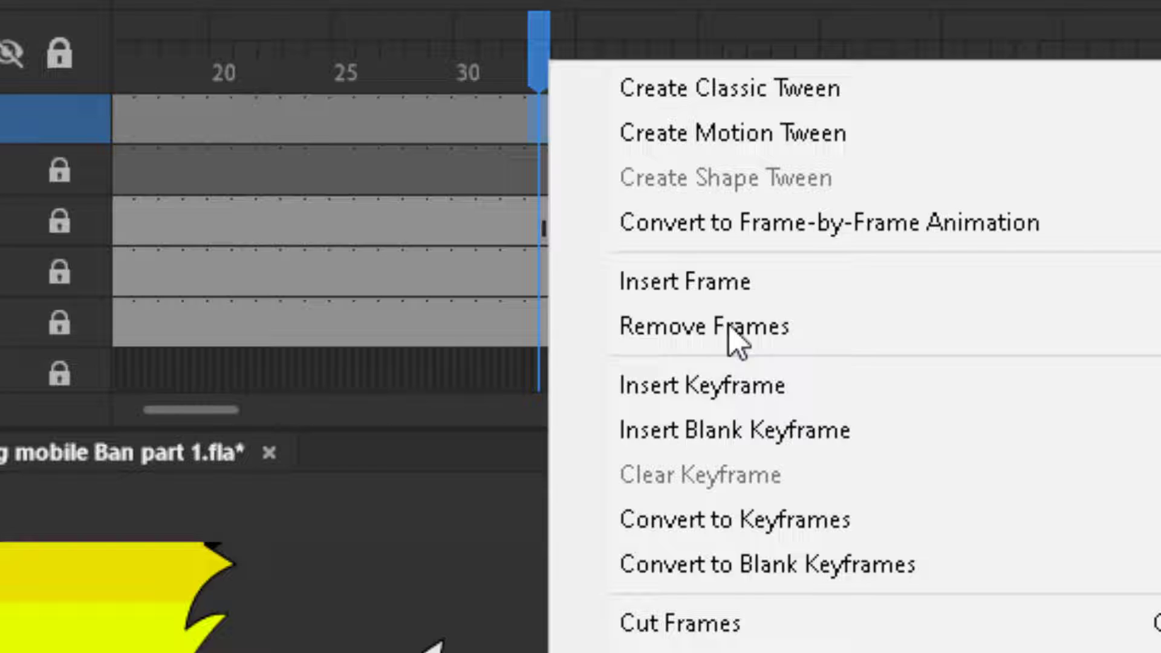
pyautogui.click(737, 387)
pyautogui.scroll(-3, 581, 597)
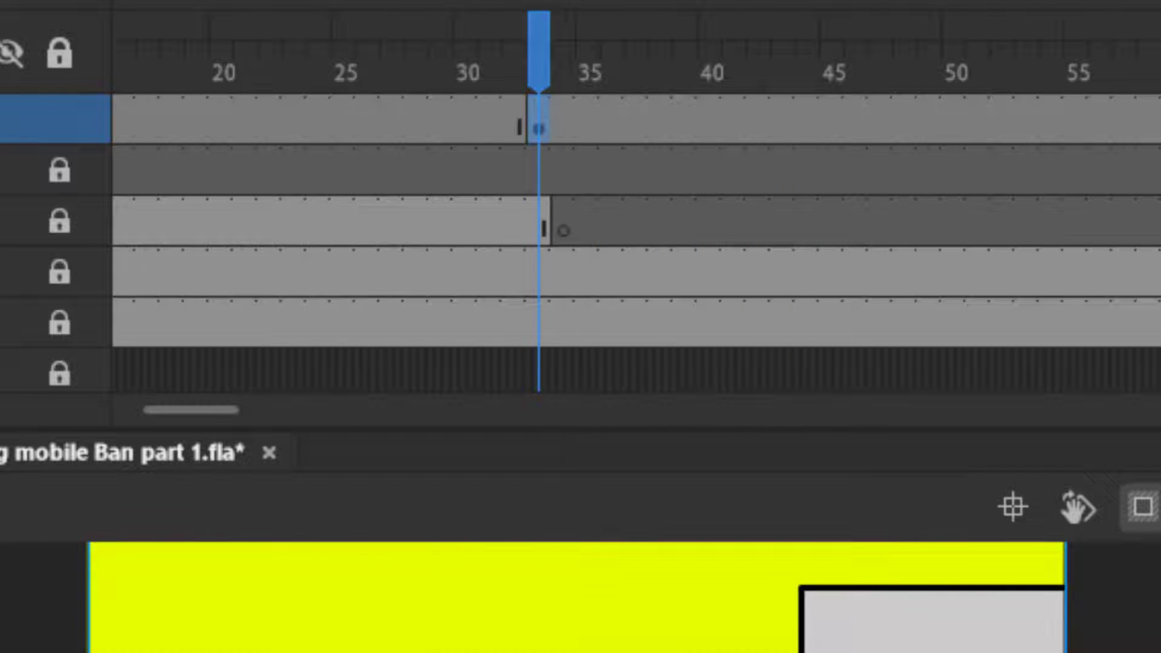
pyautogui.scroll(-3, 577, 597)
# Use the Camera tool to zoom in on the character's head to 175% at the new Camera keyframe.
pyautogui.hotkey('ctrl', '2')
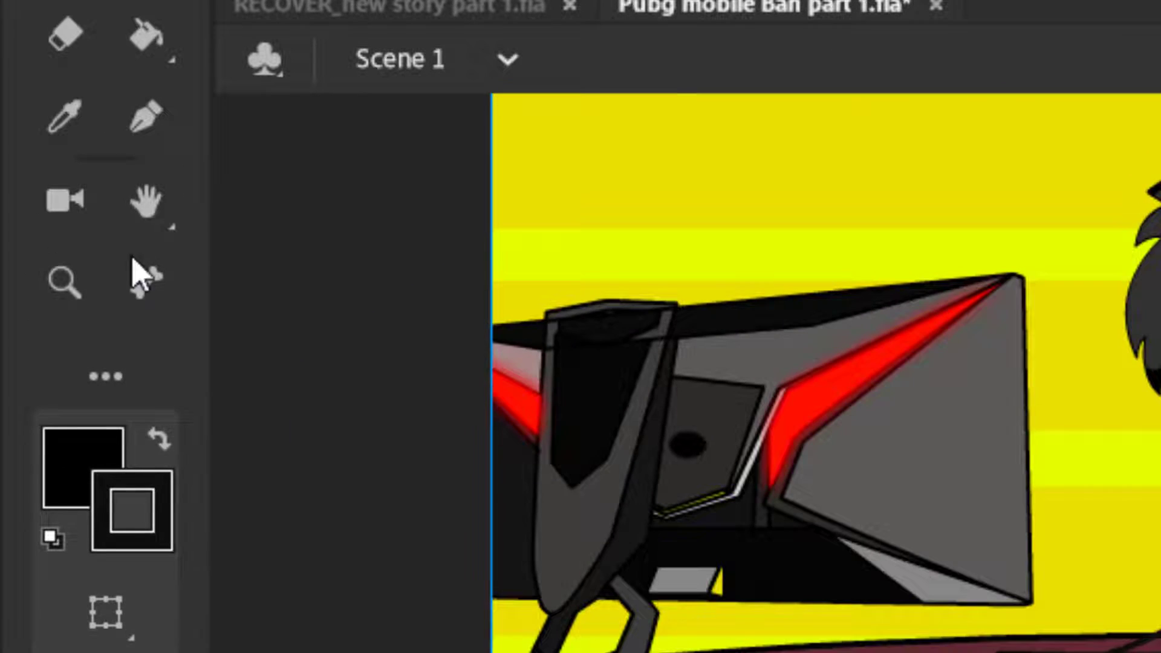
pyautogui.click(76, 211)
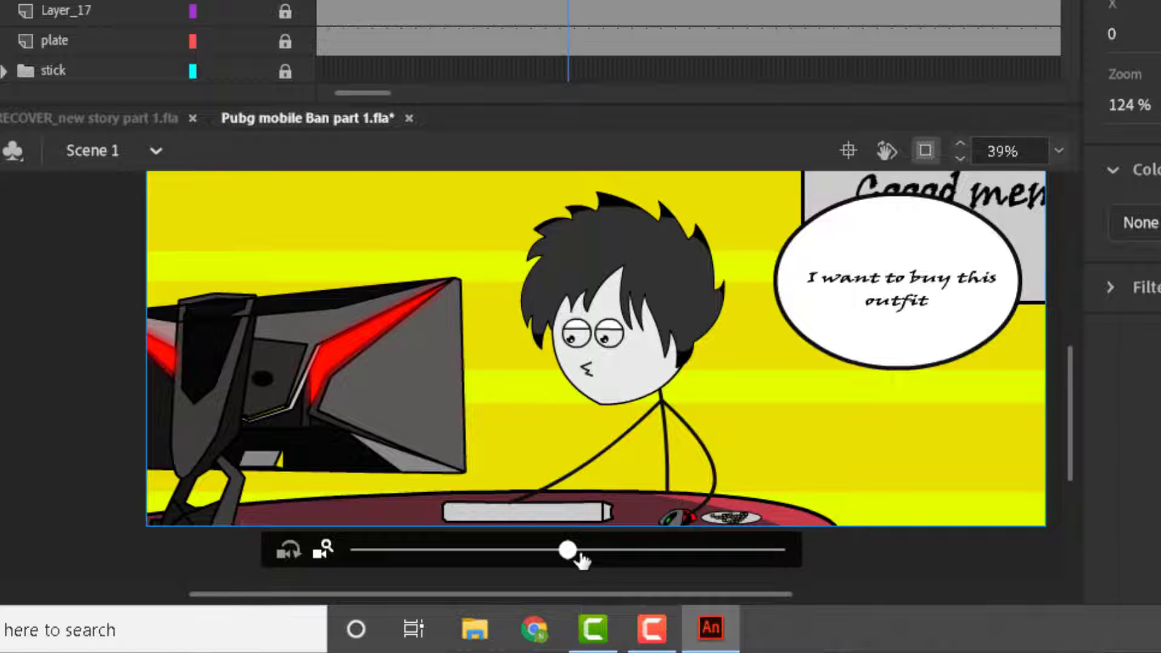
pyautogui.moveTo(644, 557); pyautogui.dragTo(583, 579)
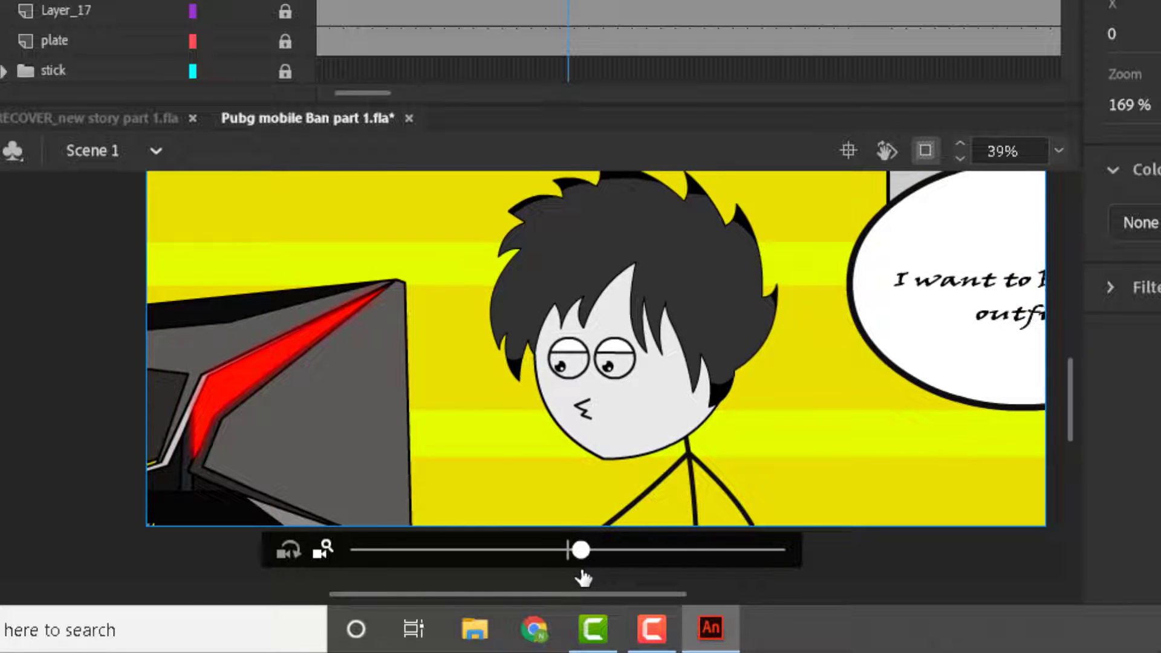
# Test the animation with the camera zoom in the preview window, and close the preview.
pyautogui.click(427, 1)
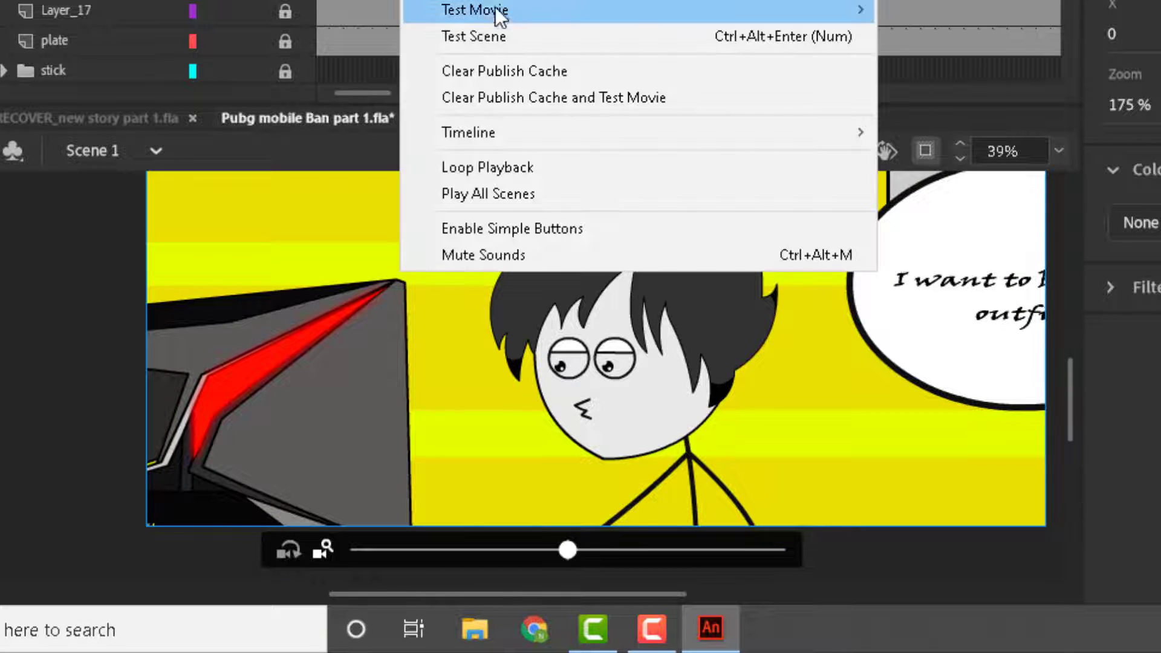
pyautogui.click(474, 28)
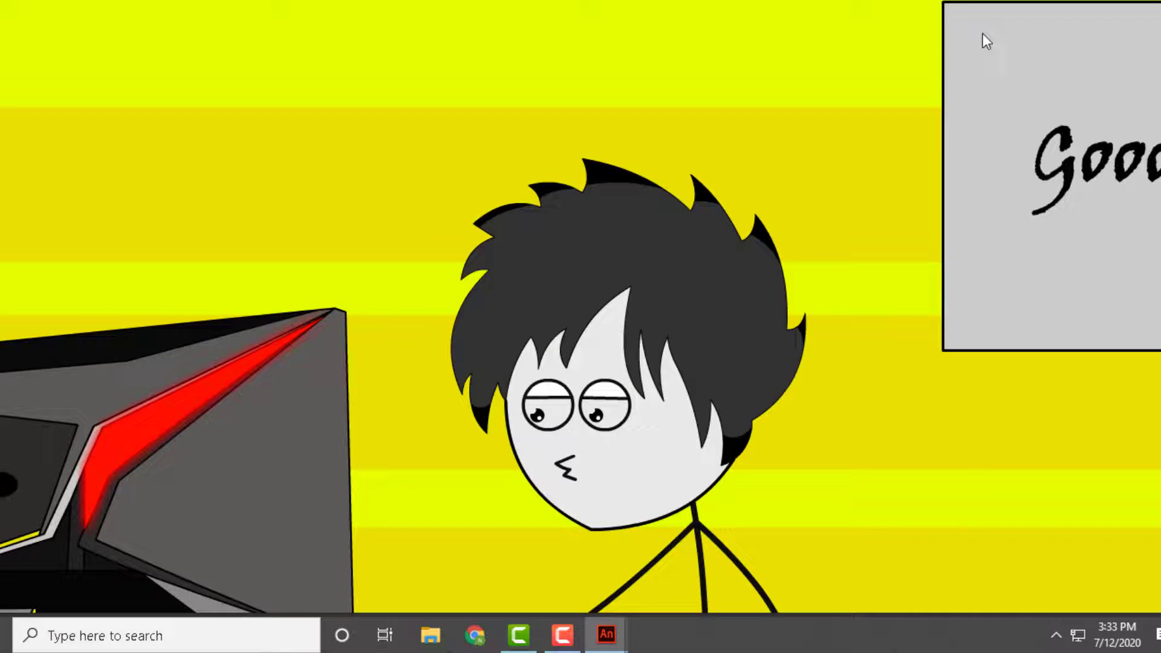
pyautogui.hotkey('ctrl', 'w')
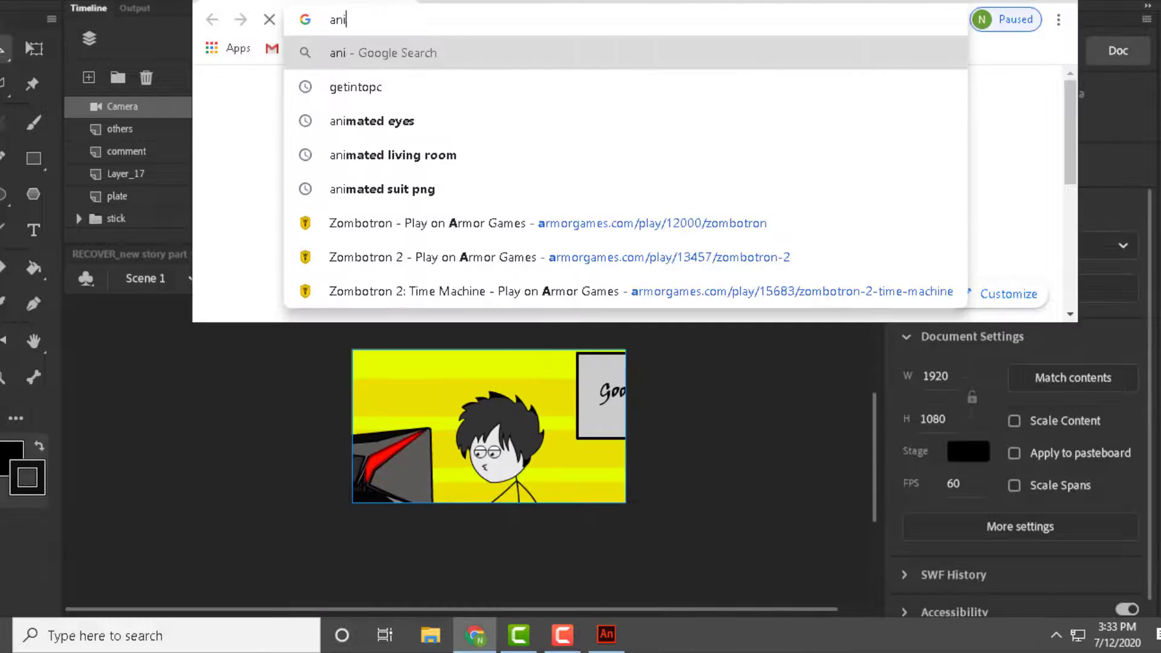
# Switch to Chrome, search Google for "animation expressions", and browse the facial expression sheets in the image results.
pyautogui.write('ons p')
pyautogui.press('Return')
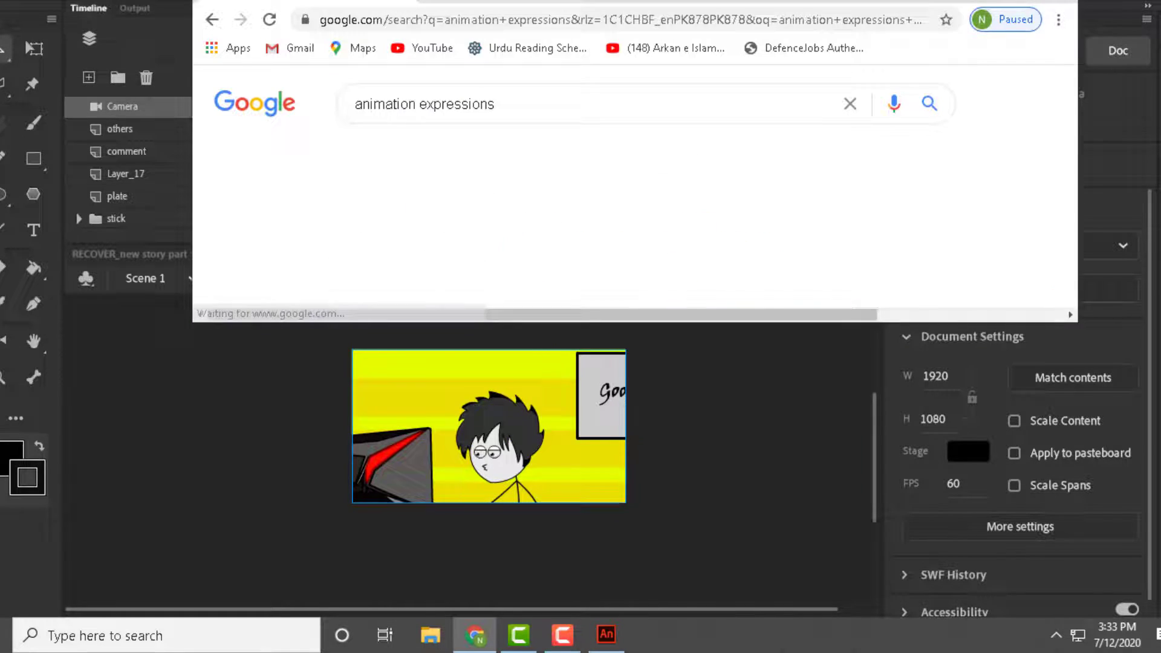
pyautogui.scroll(-5, 486, 257)
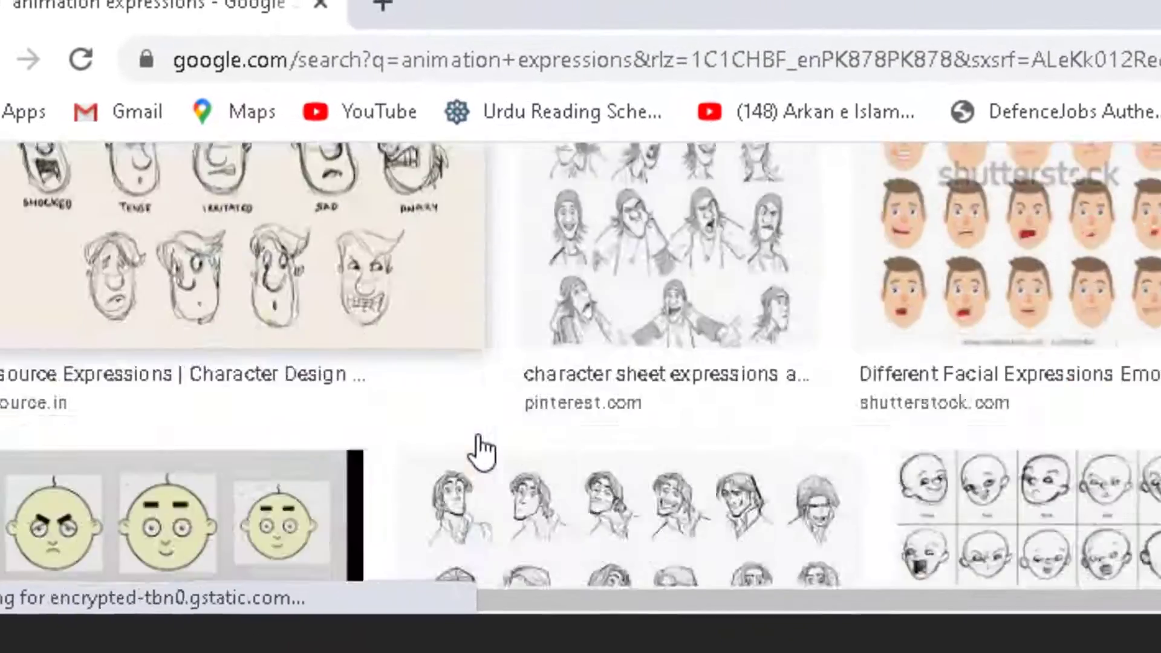
pyautogui.scroll(-2, 485, 258)
pyautogui.scroll(-2, 94, 393)
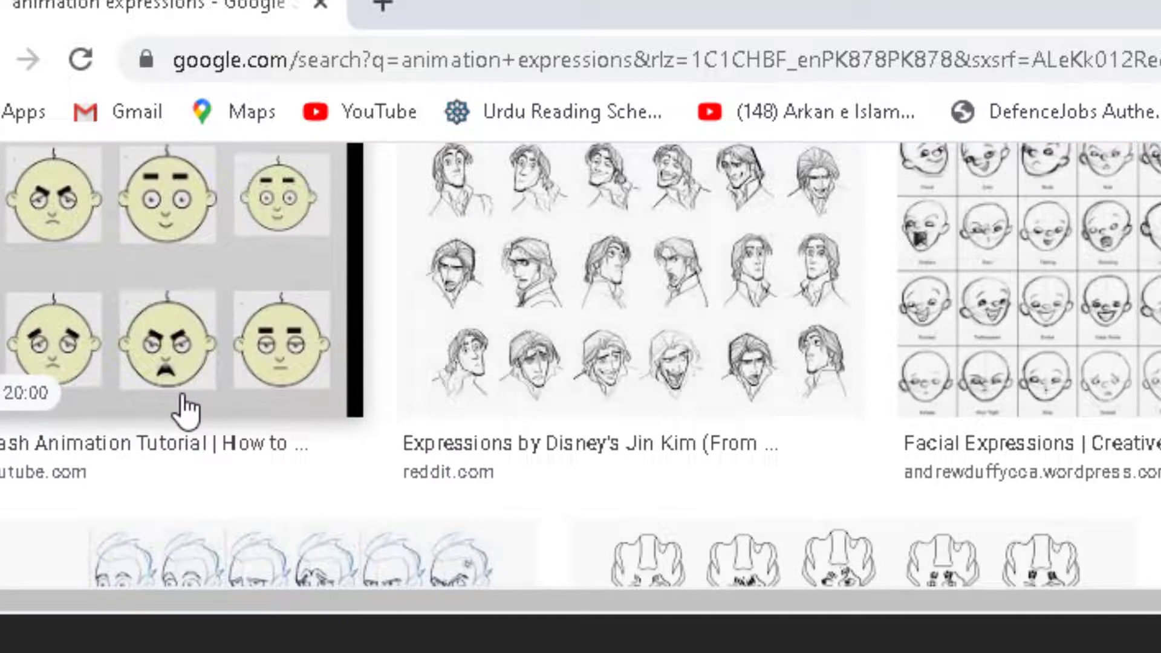
pyautogui.scroll(-8, 188, 411)
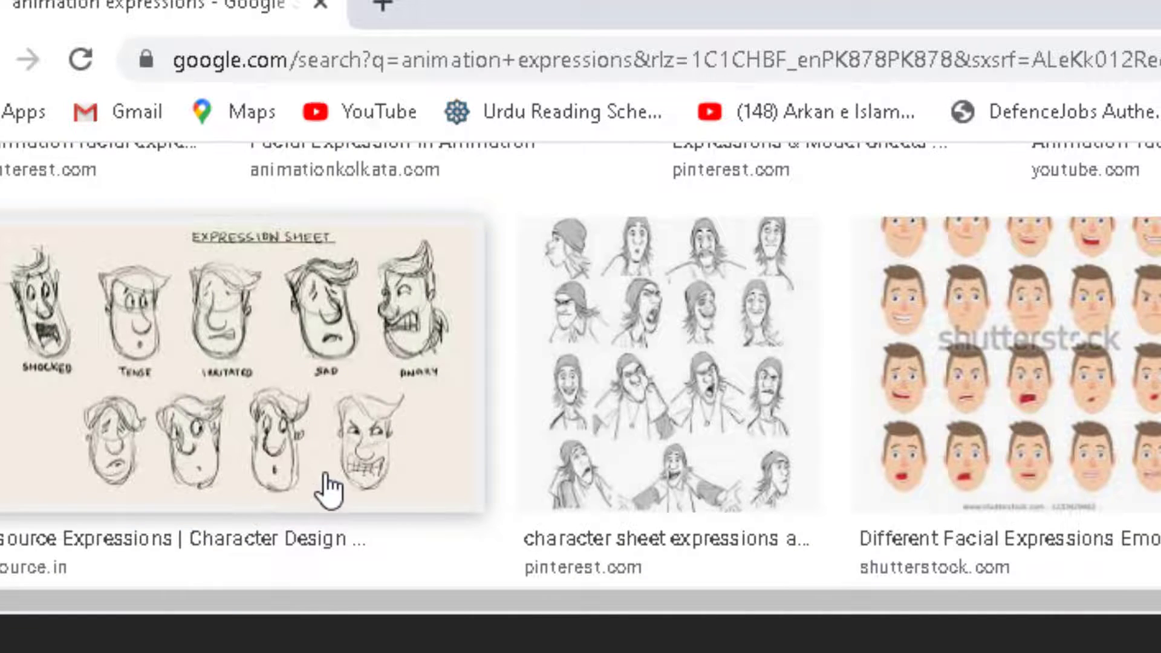
pyautogui.scroll(-8, 329, 489)
pyautogui.scroll(10, 330, 489)
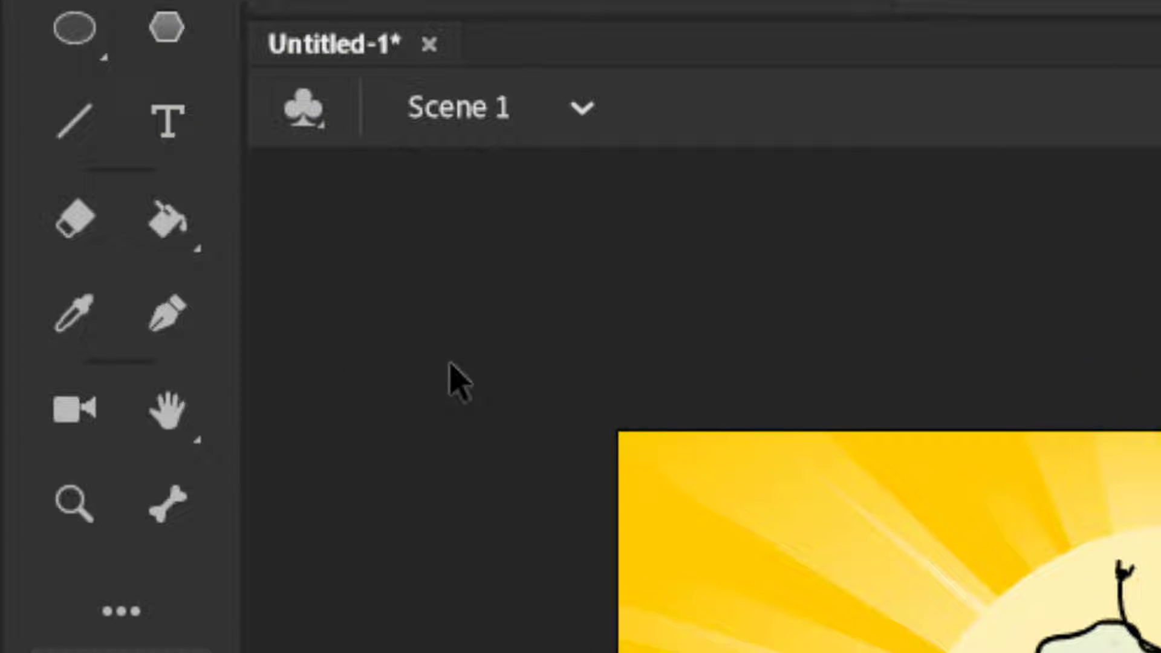
# Zoom the camera in on the bacon character and convert frame 71 of the Camera layer to a keyframe.
pyautogui.click(75, 412)
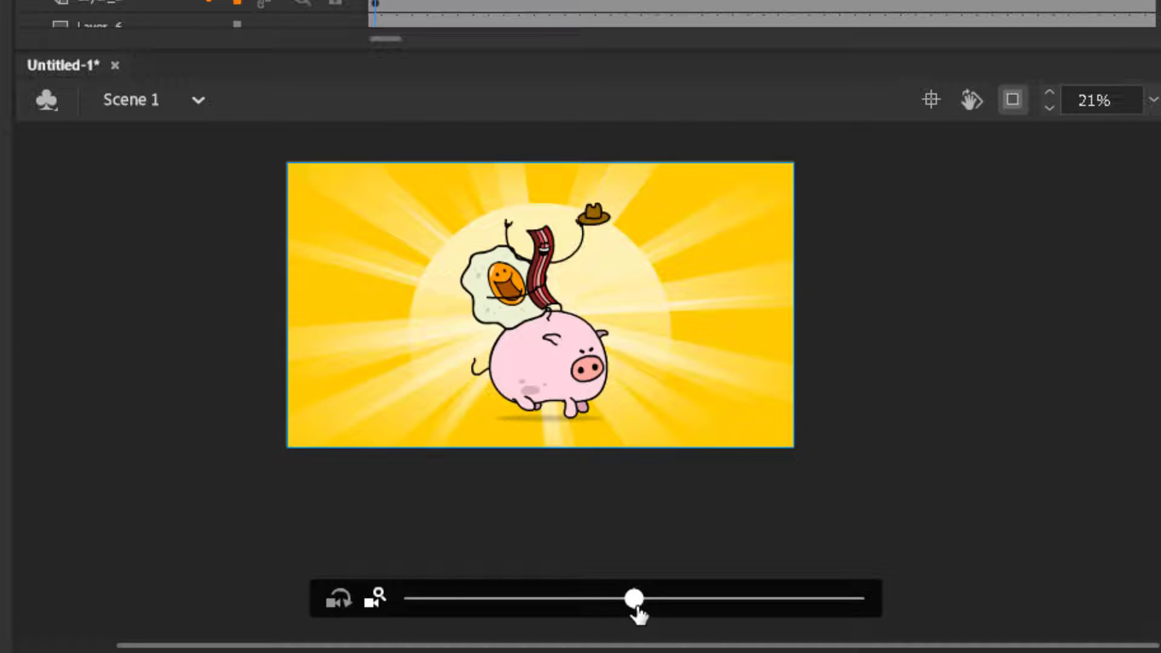
pyautogui.moveTo(636, 601); pyautogui.dragTo(785, 600)
pyautogui.rightClick(653, 115)
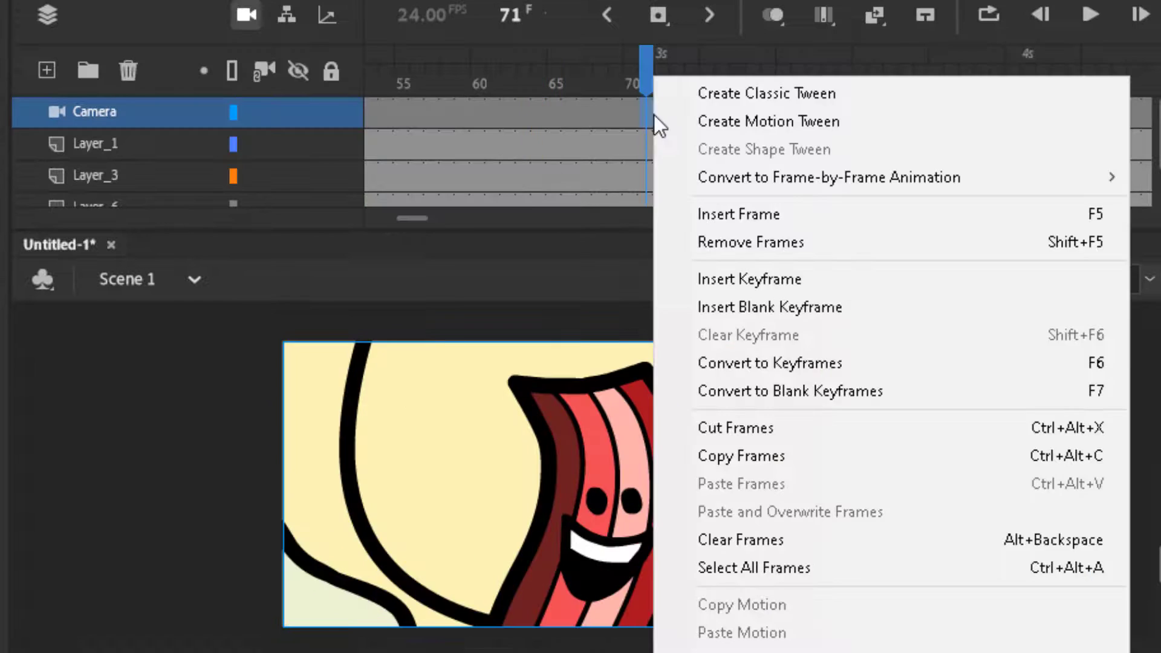
pyautogui.click(750, 364)
# Pull the camera zoom back slightly further along the timeline, create a classic tween on the Camera layer at frame 108, and play the animation.
pyautogui.moveTo(646, 82); pyautogui.dragTo(935, 112)
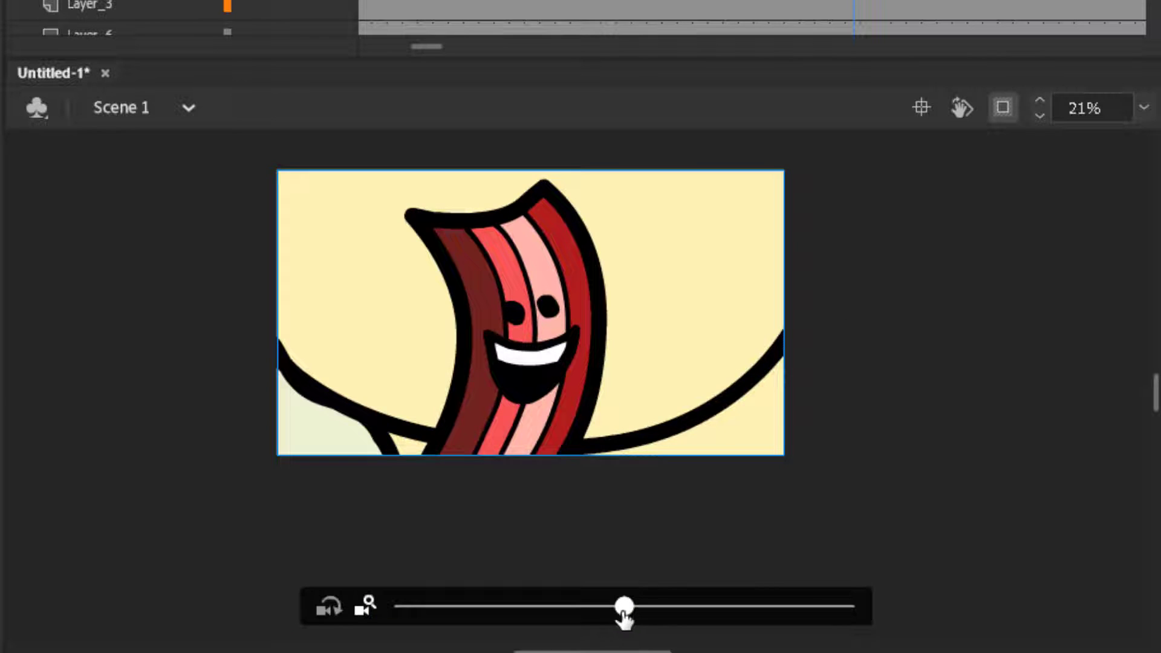
pyautogui.moveTo(625, 612); pyautogui.dragTo(573, 615)
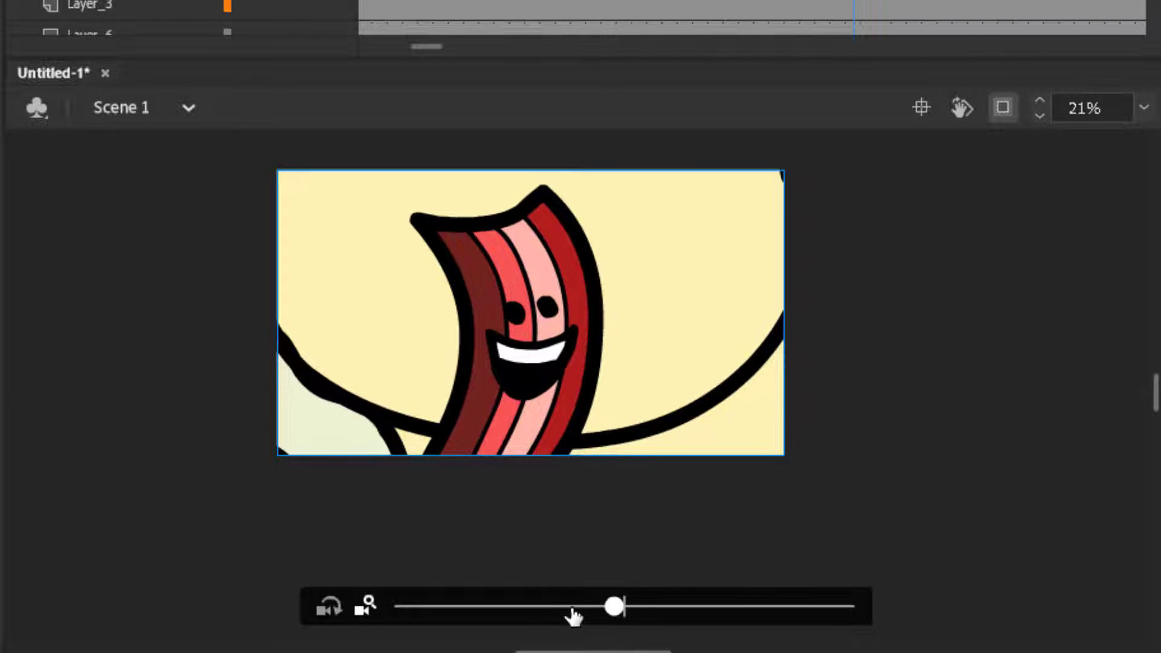
pyautogui.rightClick(626, 192)
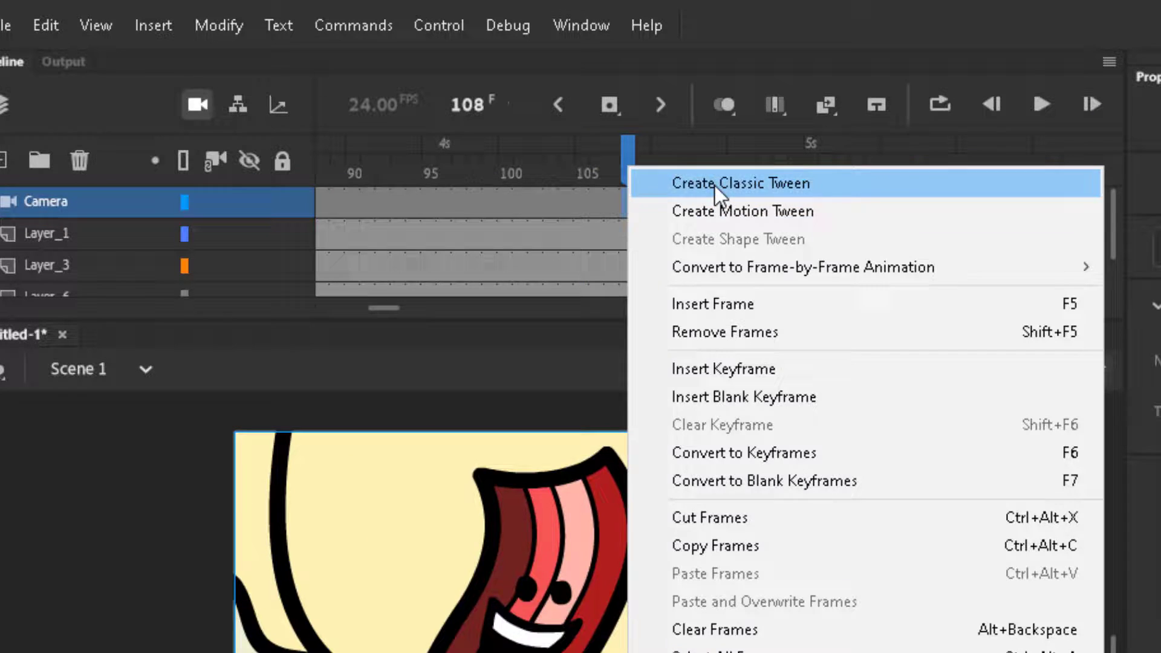
pyautogui.click(715, 185)
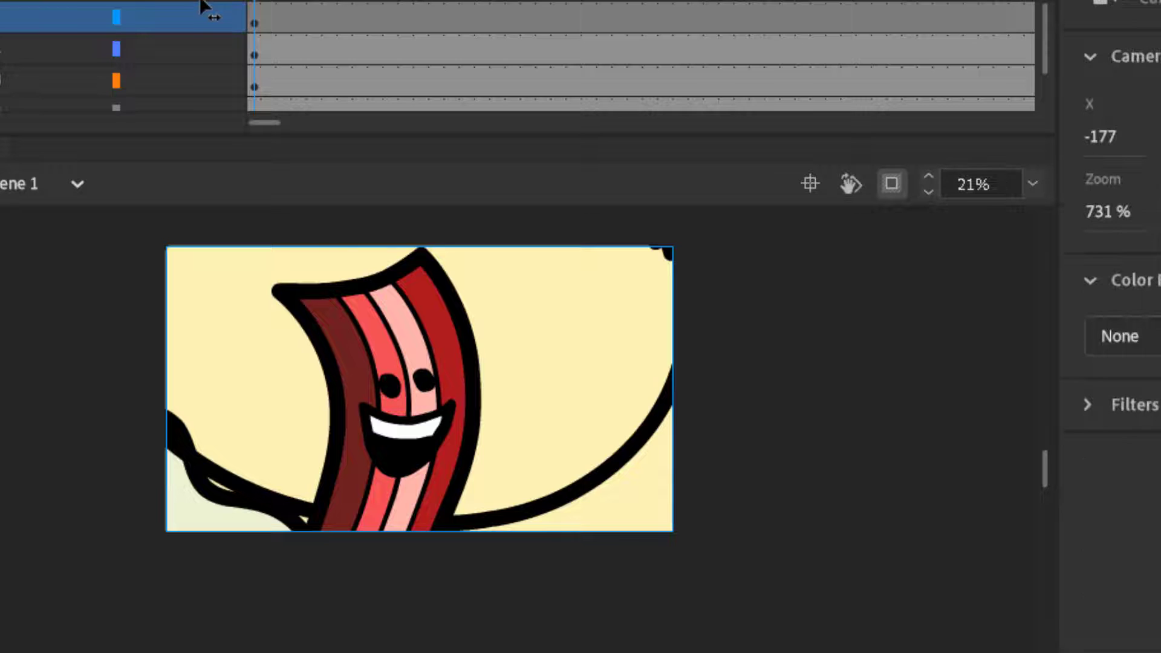
pyautogui.press('Return')
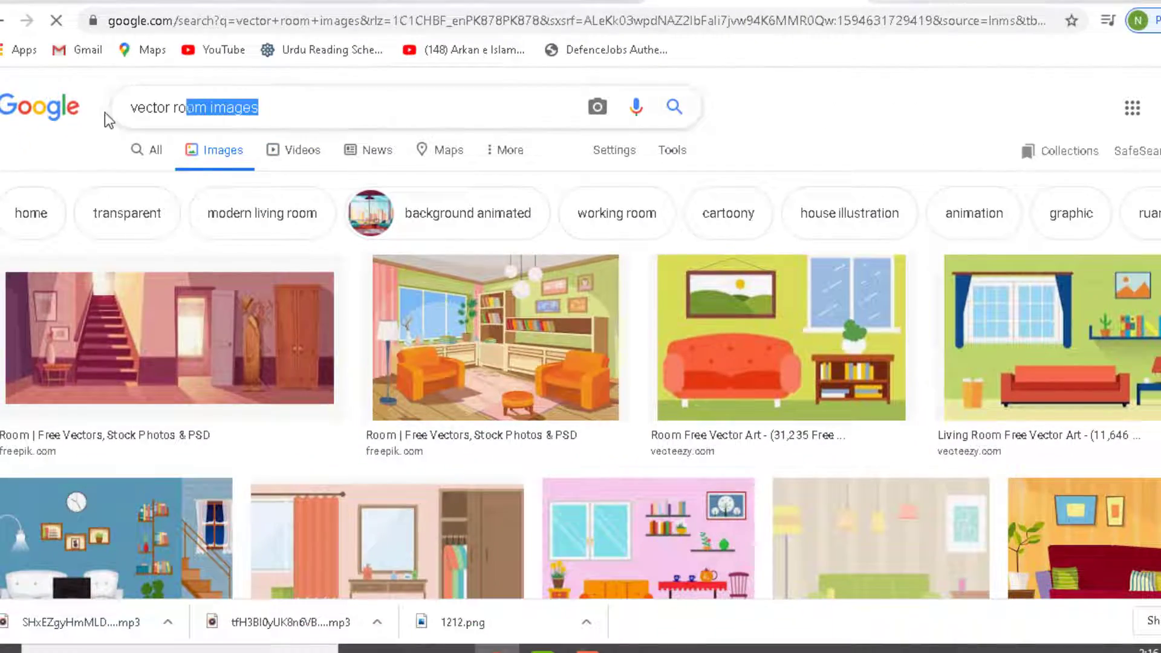
# Examine the "vector room images" query and its Google image results for ready-made room backgrounds.
pyautogui.moveTo(104, 112); pyautogui.dragTo(182, 107)
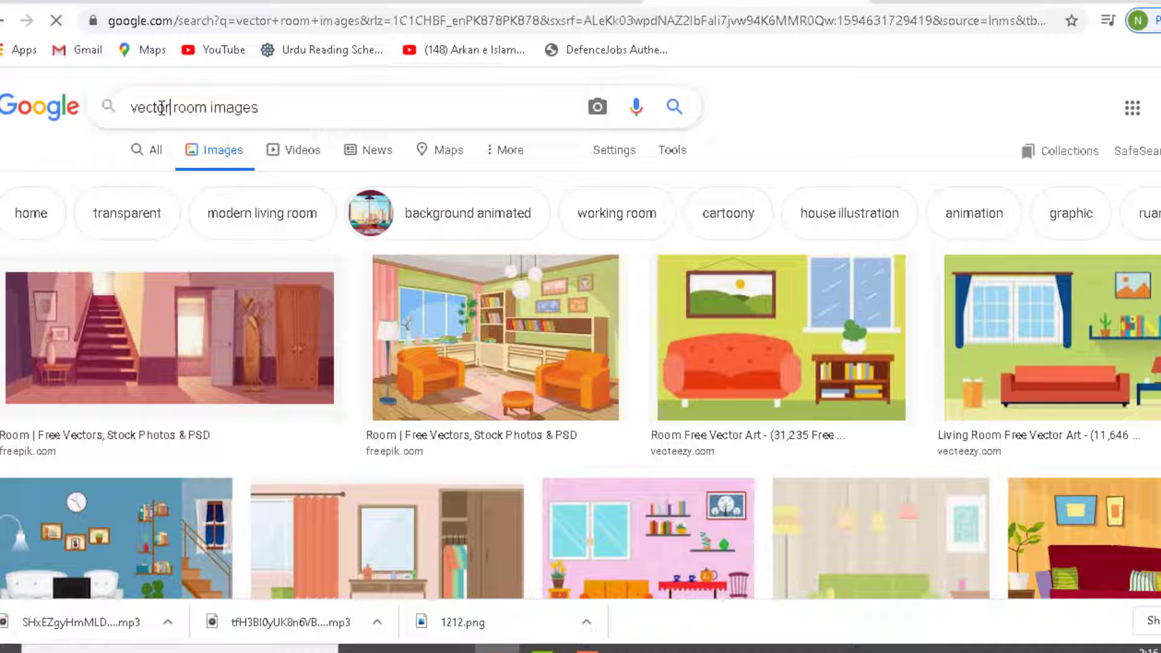
pyautogui.doubleClick(162, 107)
pyautogui.click(371, 117)
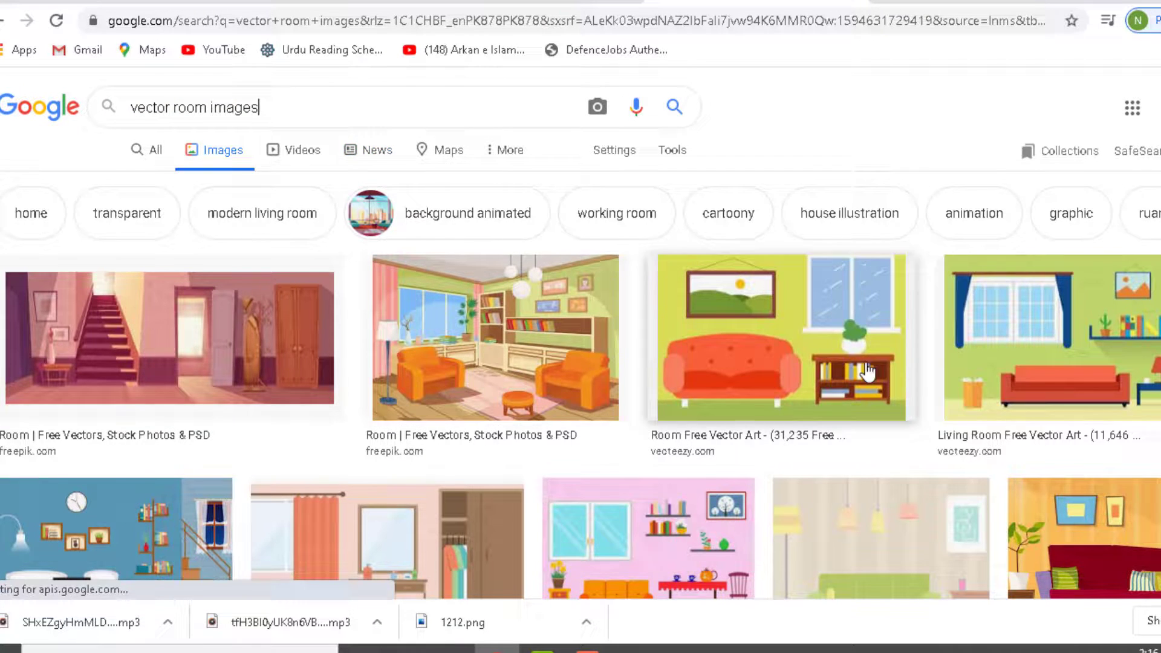
pyautogui.scroll(-2, 868, 373)
pyautogui.scroll(-5, 428, 452)
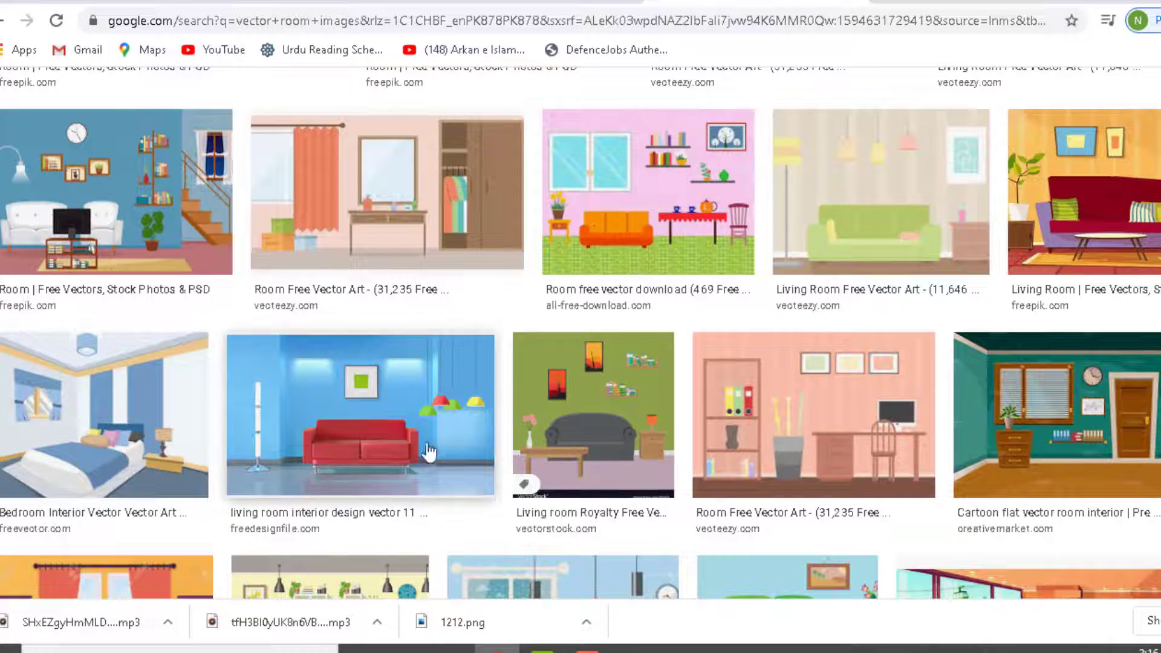
pyautogui.scroll(-5, 428, 452)
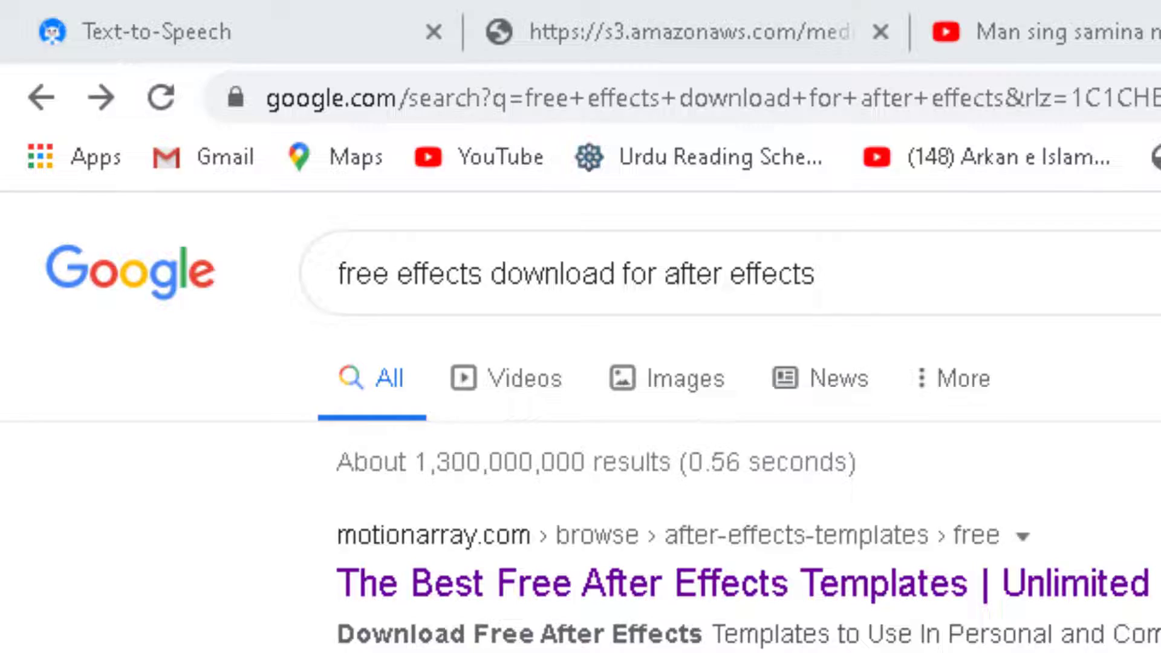
# On SnatchBot's Text-to-Speech page, enter "hello , im drunk , give me one more beer", complete the robot check, and have it spoken.
pyautogui.click(507, 37)
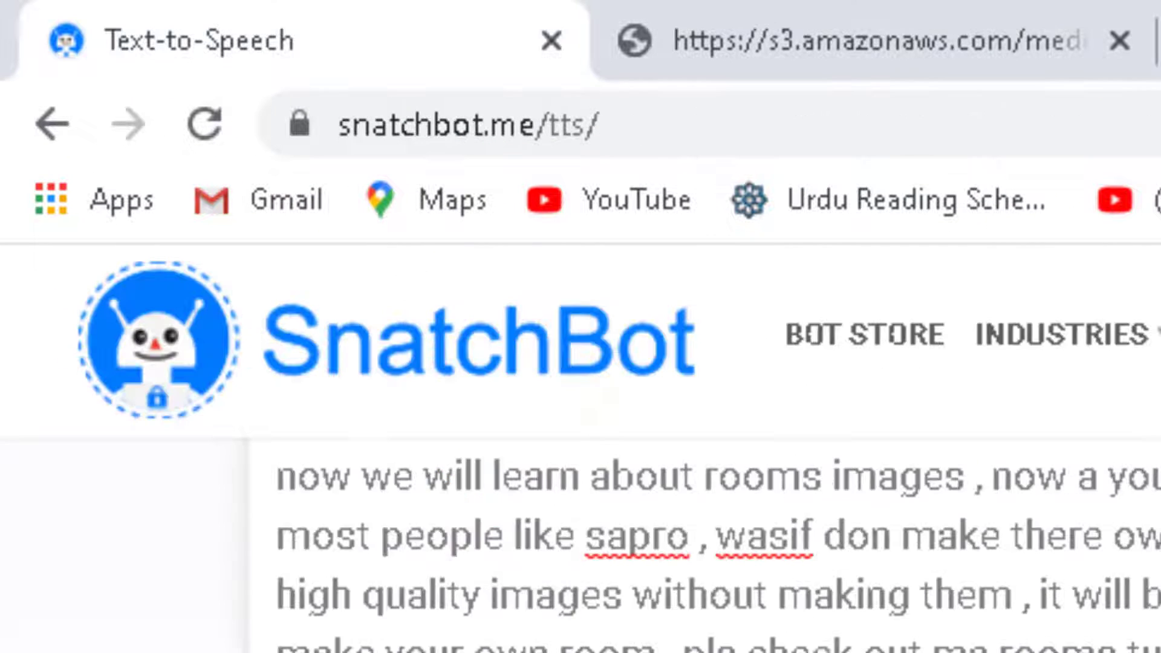
pyautogui.scroll(4, 702, 544)
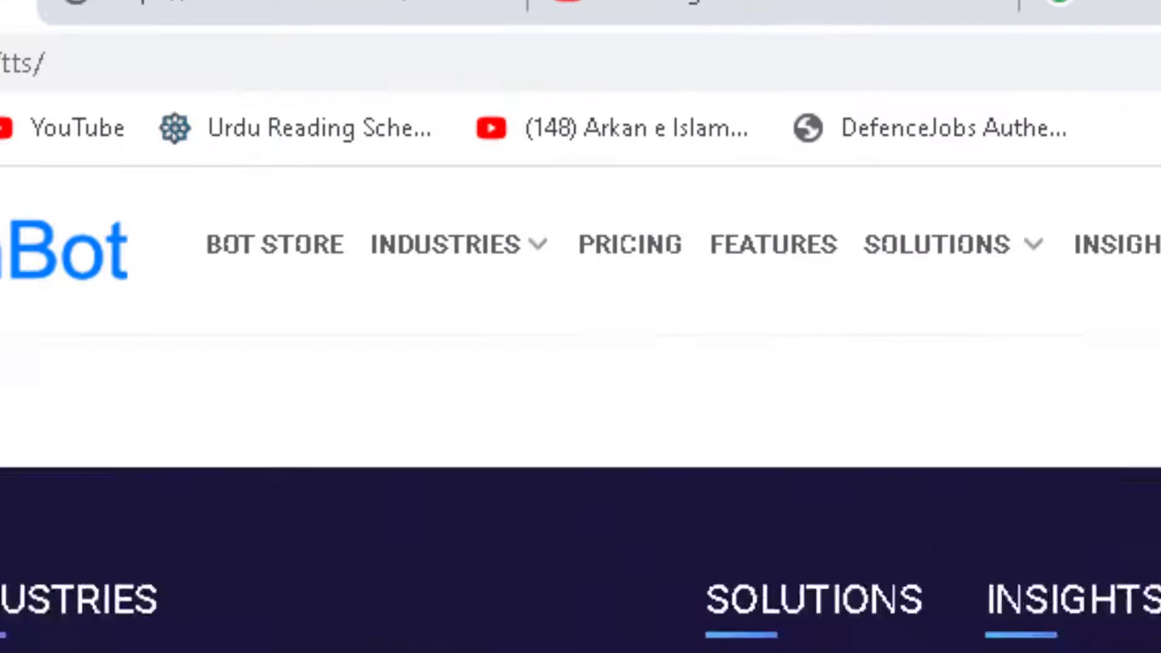
pyautogui.scroll(3, 580, 493)
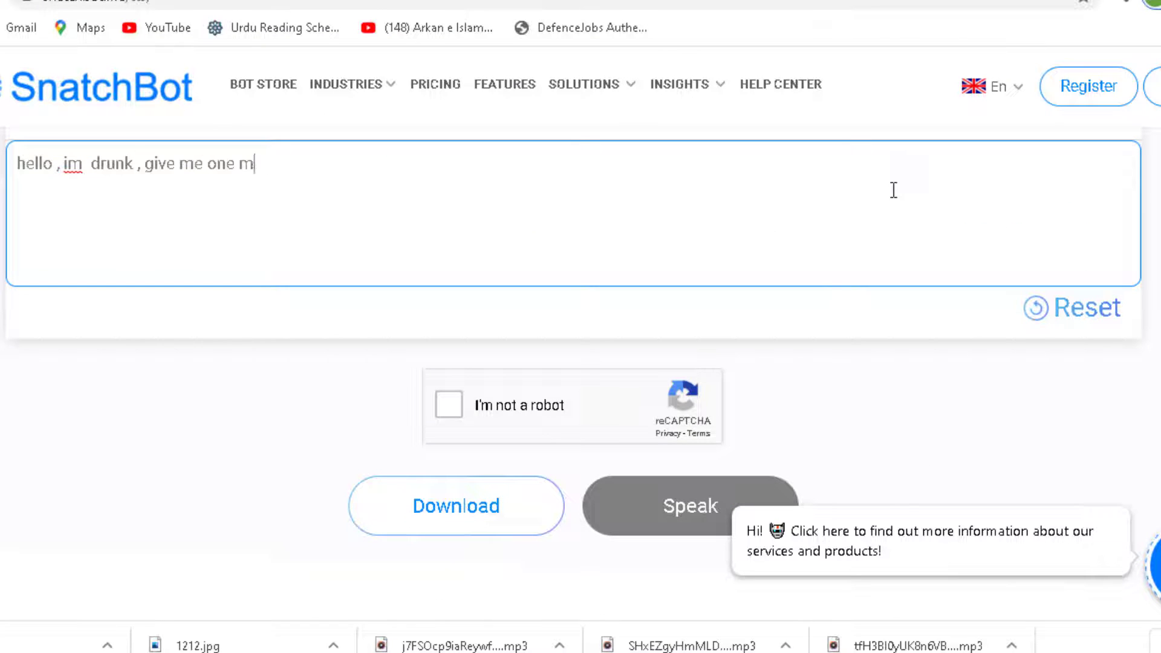
pyautogui.write('ore beer')
pyautogui.click(449, 404)
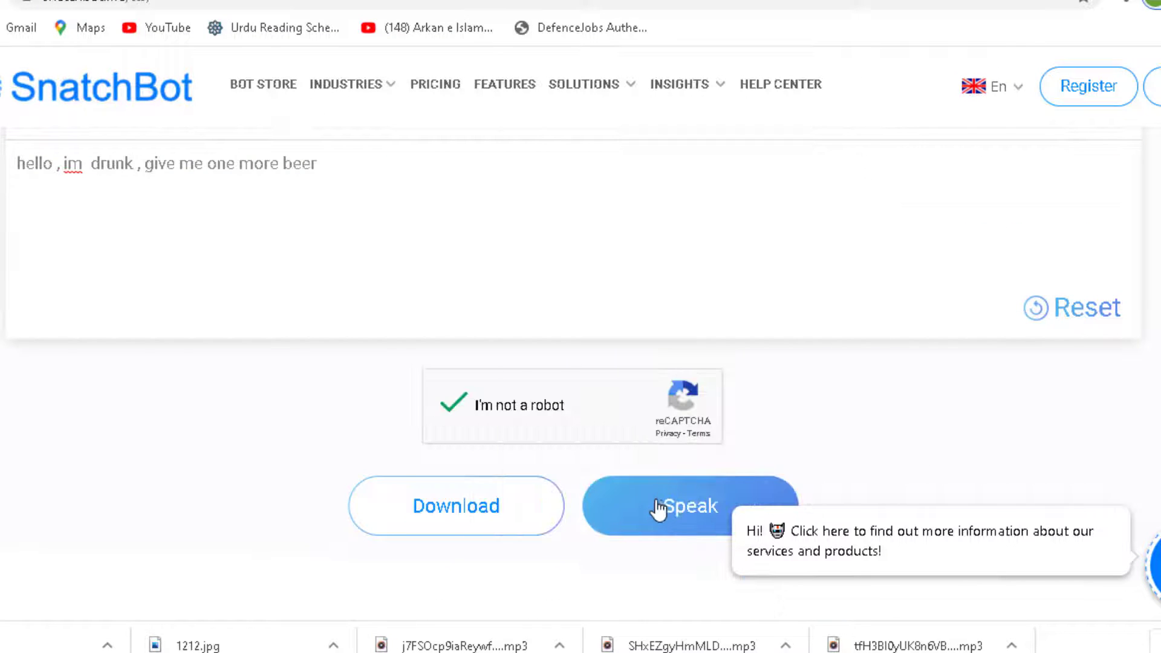
pyautogui.click(659, 509)
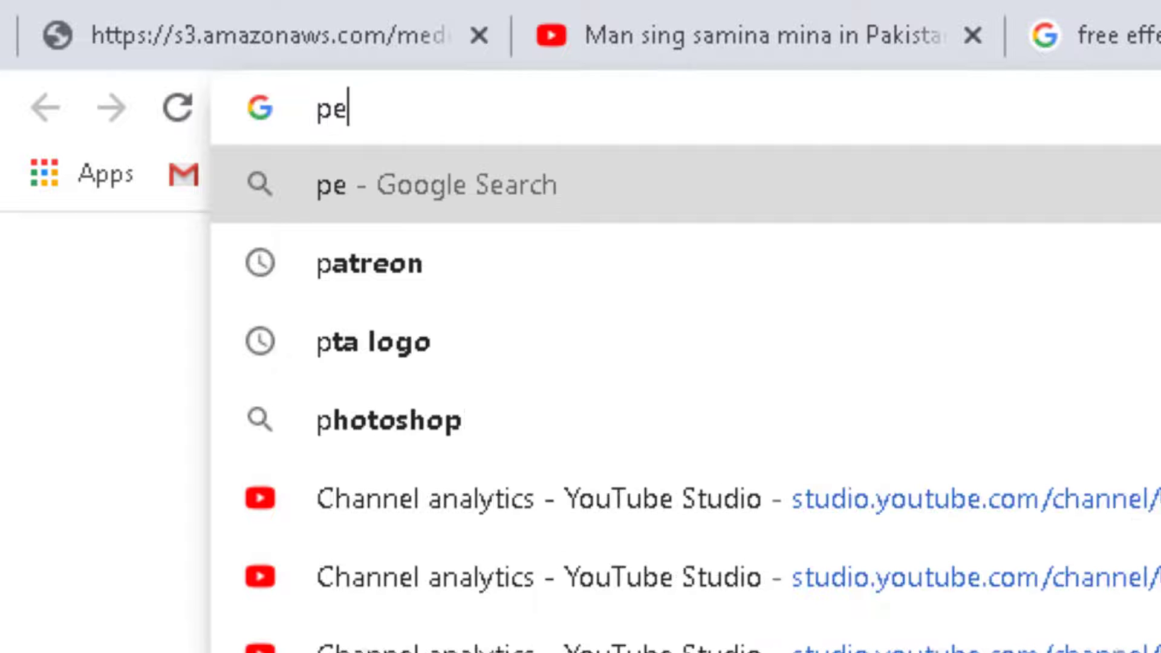
# Search Google for "premiere pro effects pack free download".
pyautogui.write('remiere pro')
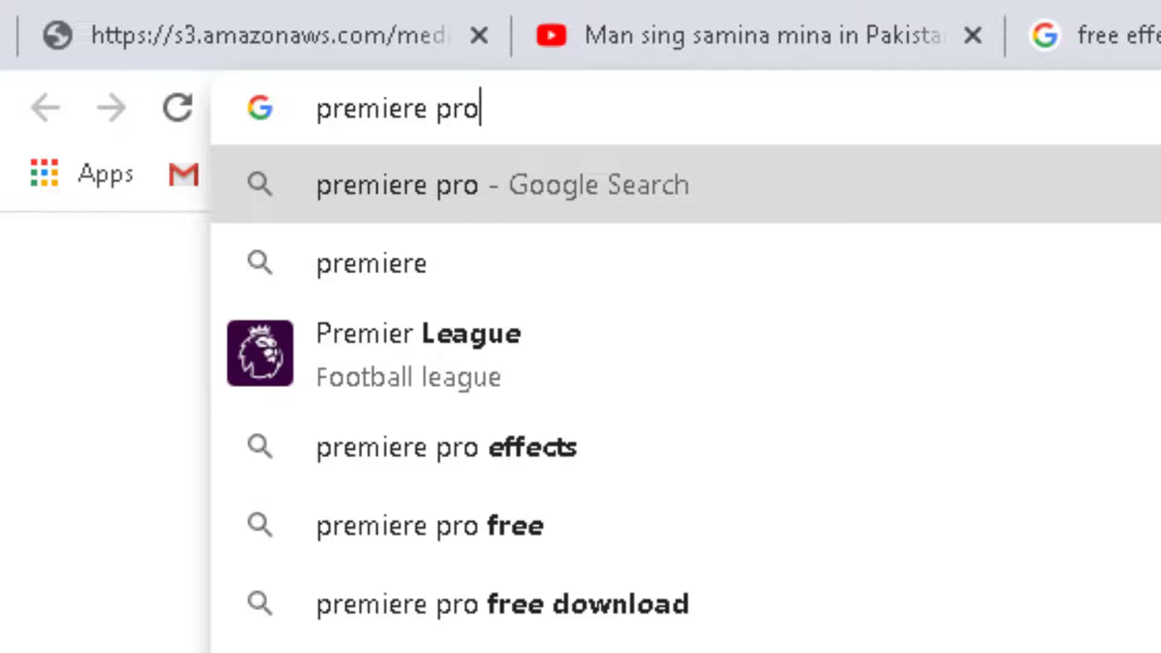
pyautogui.write(' efect')
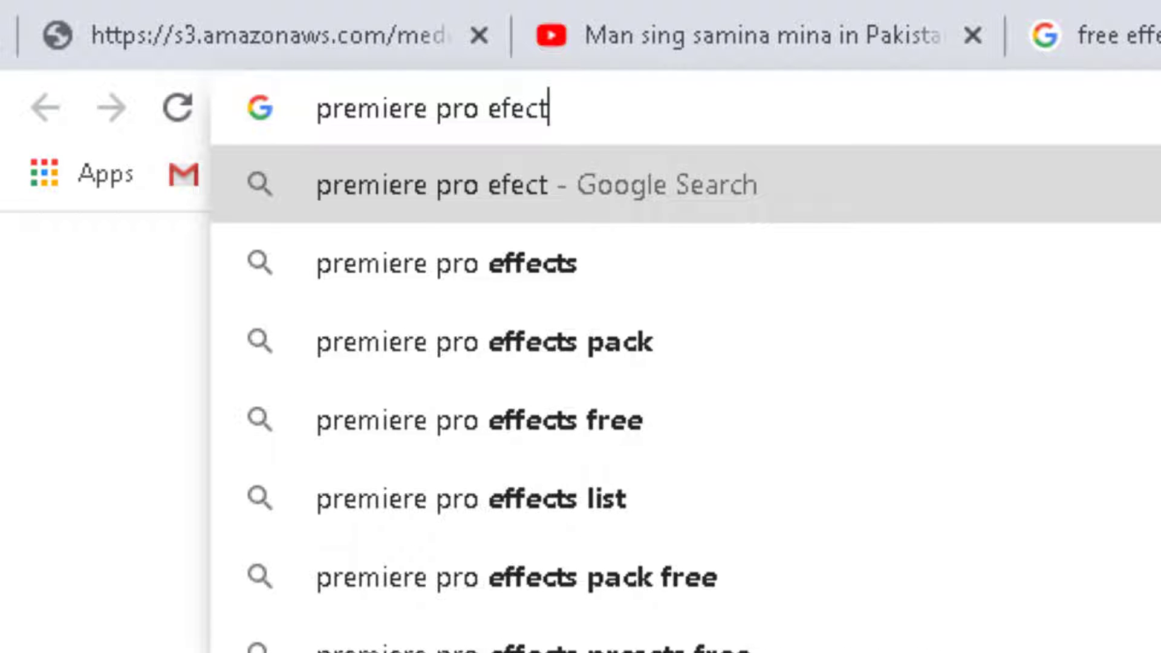
pyautogui.press('BackSpace')
pyautogui.press('BackSpace')
pyautogui.press('BackSpace')
pyautogui.write('fe')
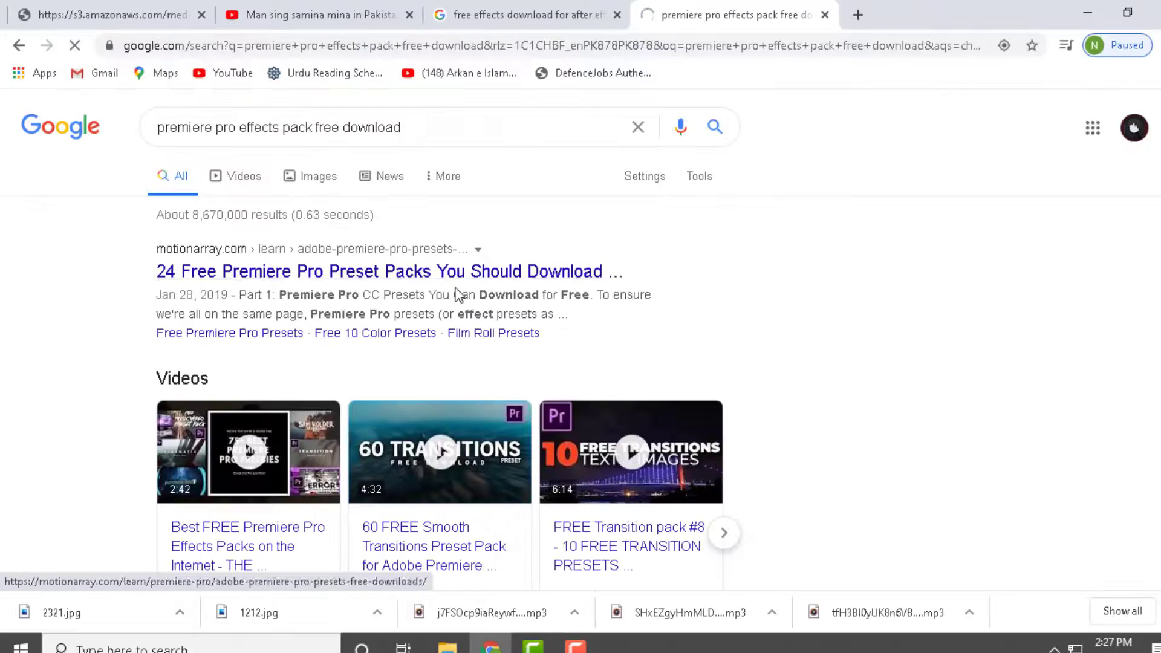
# Examine Motion Array's "24 Free Premiere Pro Preset Packs" article, skipping through the Destruction text effects preview video.
pyautogui.scroll(-10, 457, 291)
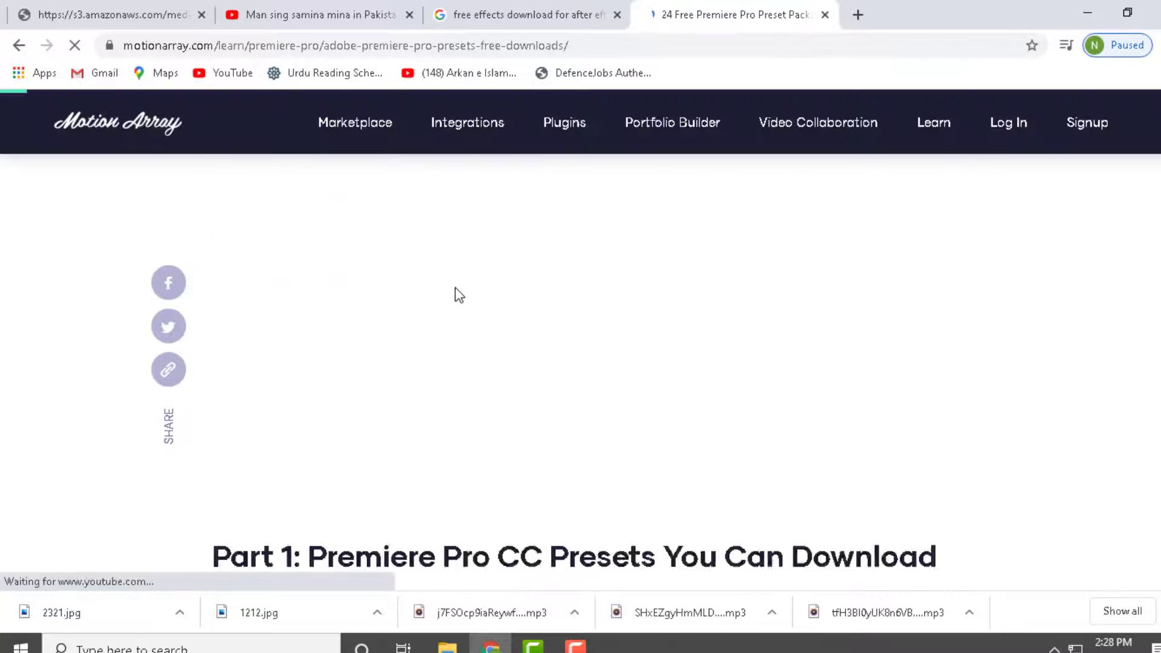
pyautogui.scroll(-6, 456, 290)
pyautogui.click(533, 463)
pyautogui.scroll(-2, 547, 459)
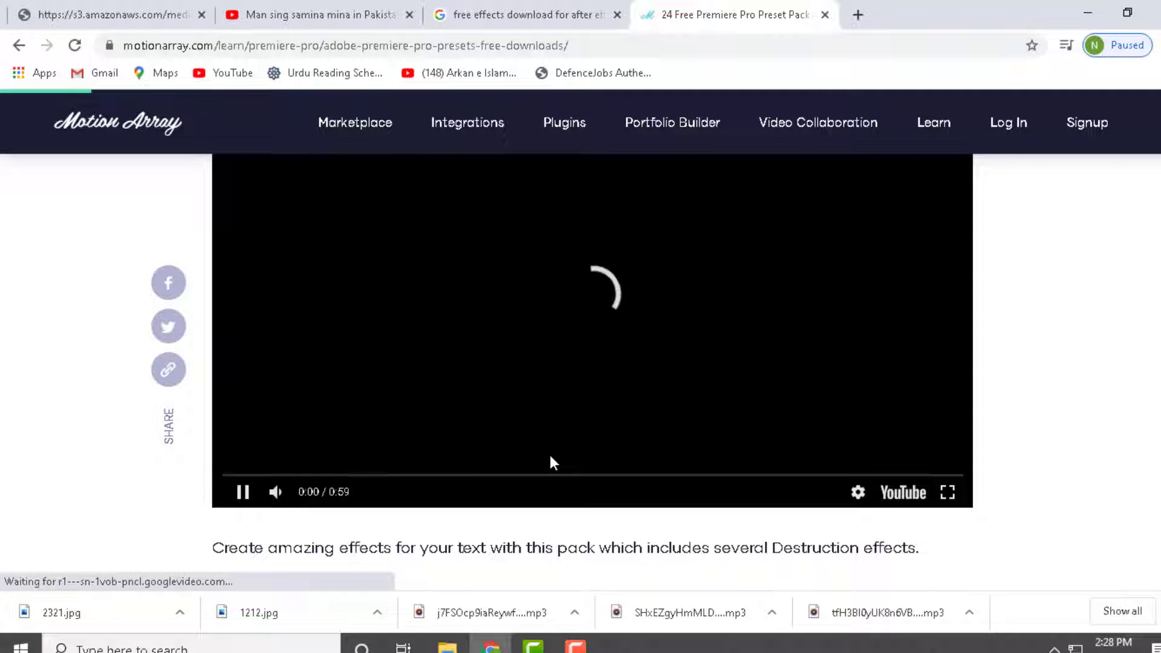
pyautogui.click(302, 475)
pyautogui.click(415, 475)
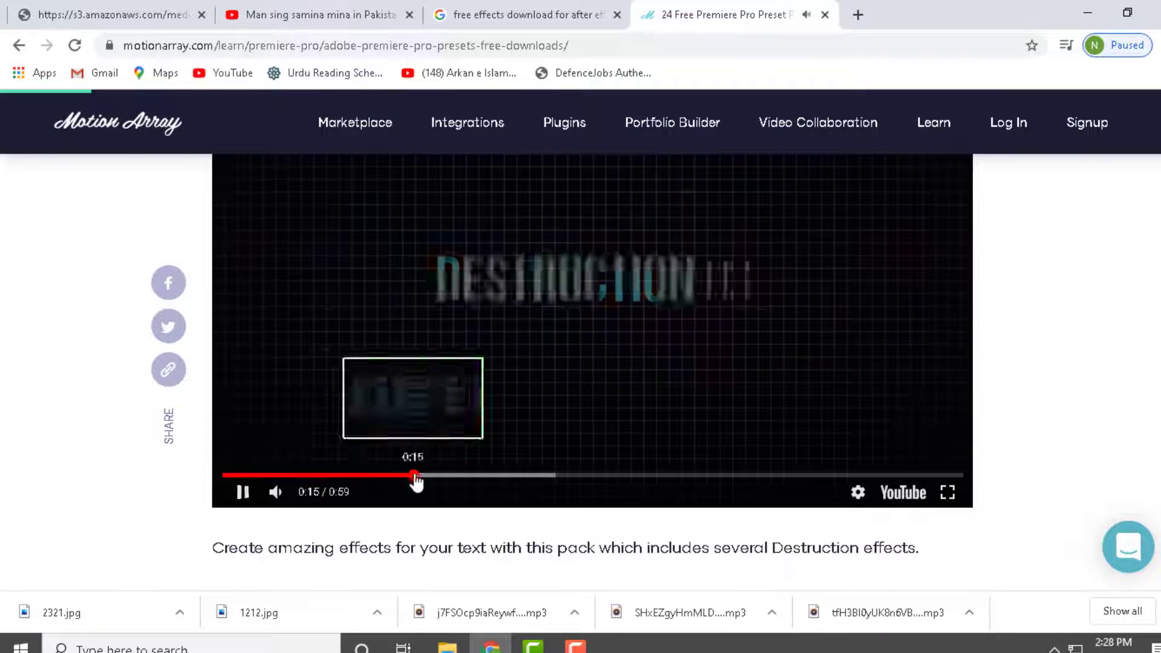
pyautogui.click(537, 475)
pyautogui.scroll(-7, 363, 478)
pyautogui.scroll(1, 255, 470)
pyautogui.scroll(-5, 253, 483)
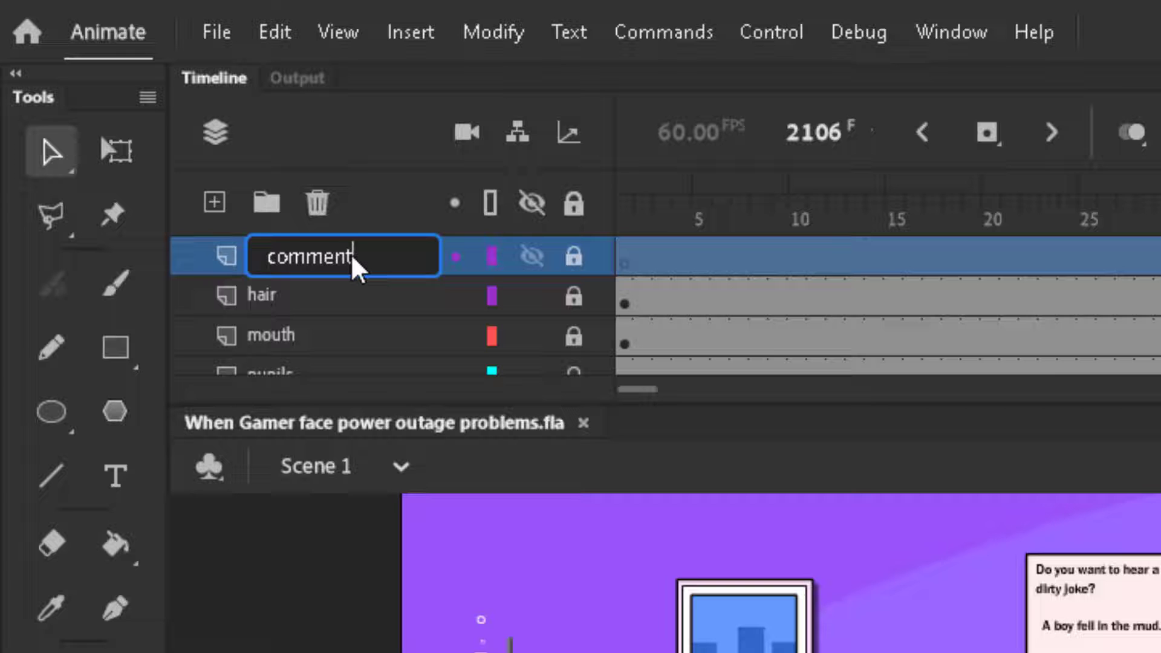
# Name the new layer above the hair layer "comment".
pyautogui.press('Return')
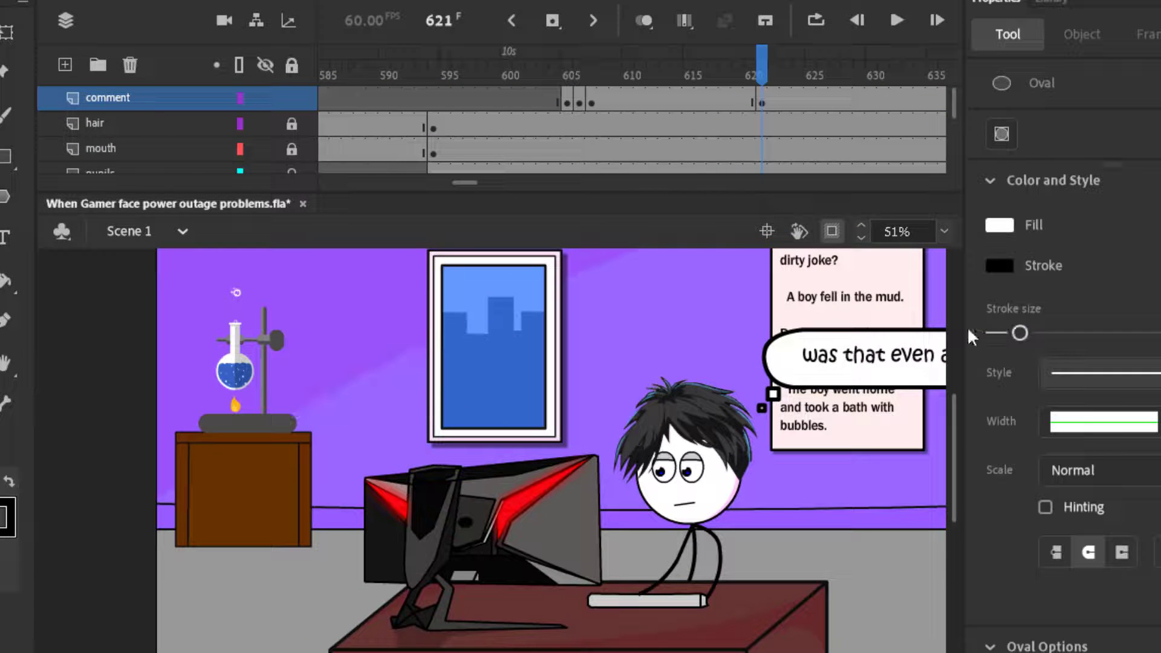
# Try drawing ovals on the comment layer with a thinner stroke and with dashed and ragged stroke styles.
pyautogui.moveTo(1020, 333); pyautogui.dragTo(1009, 333)
pyautogui.moveTo(311, 280); pyautogui.dragTo(409, 340)
pyautogui.hotkey('ctrl', 'z')
pyautogui.click(1101, 373)
pyautogui.click(1101, 469)
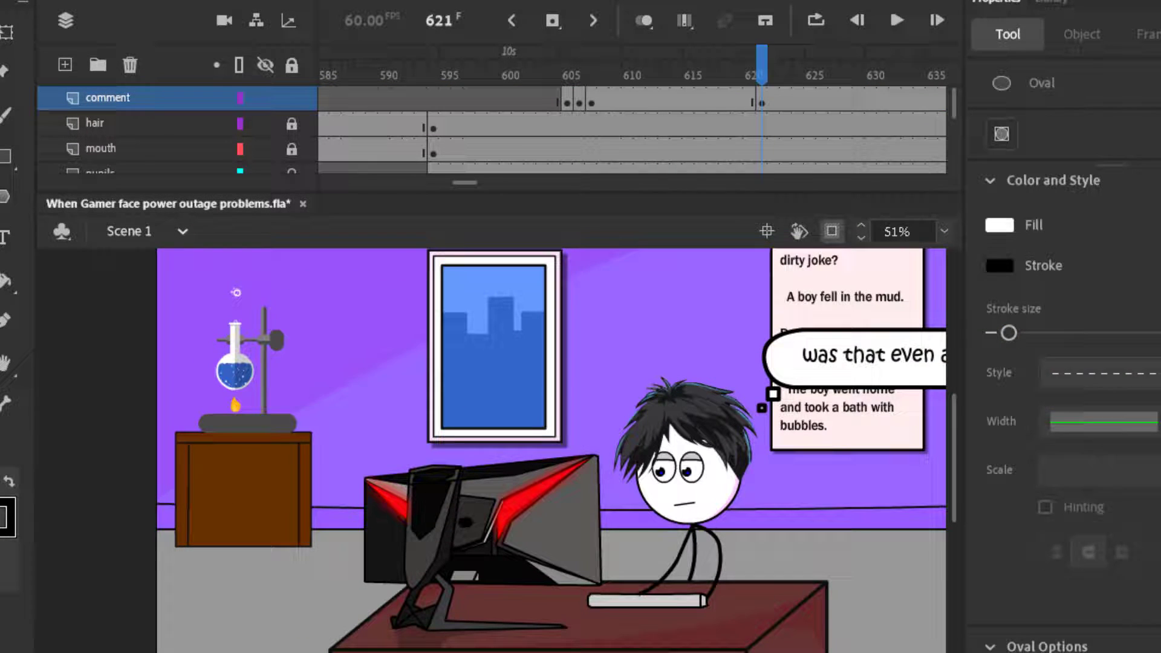
pyautogui.moveTo(261, 312); pyautogui.dragTo(434, 448)
pyautogui.hotkey('ctrl', 'z')
pyautogui.hotkey('ctrl', 'z')
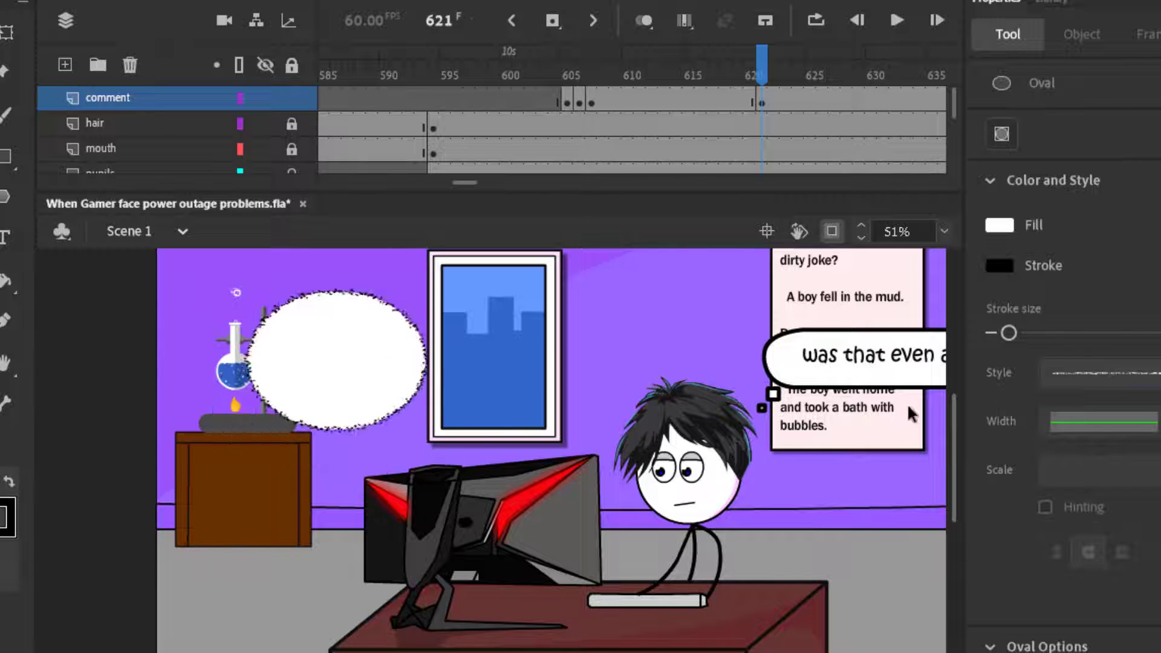
# Draw a large white thought-bubble oval with a thick solid black outline over the flask, with two small circles trailing toward the monitor.
pyautogui.click(1101, 373)
pyautogui.click(1103, 419)
pyautogui.moveTo(179, 296); pyautogui.dragTo(439, 488)
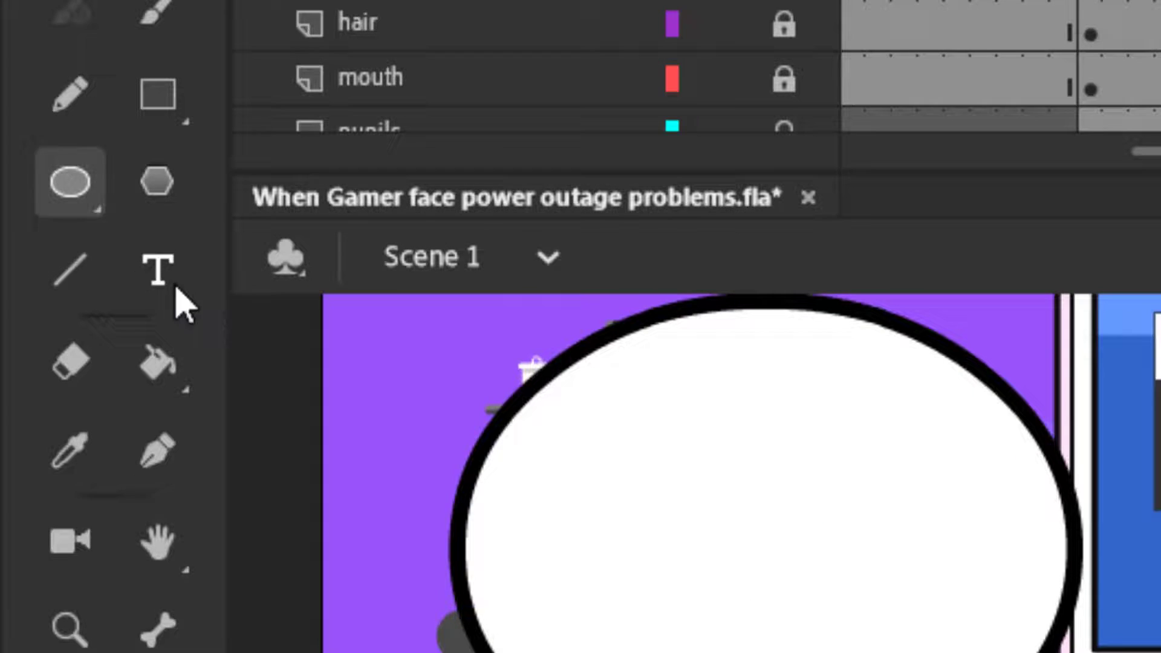
# Add the text "hellow whats up guyes" inside the oval bubble and select all of it.
pyautogui.click(4, 239)
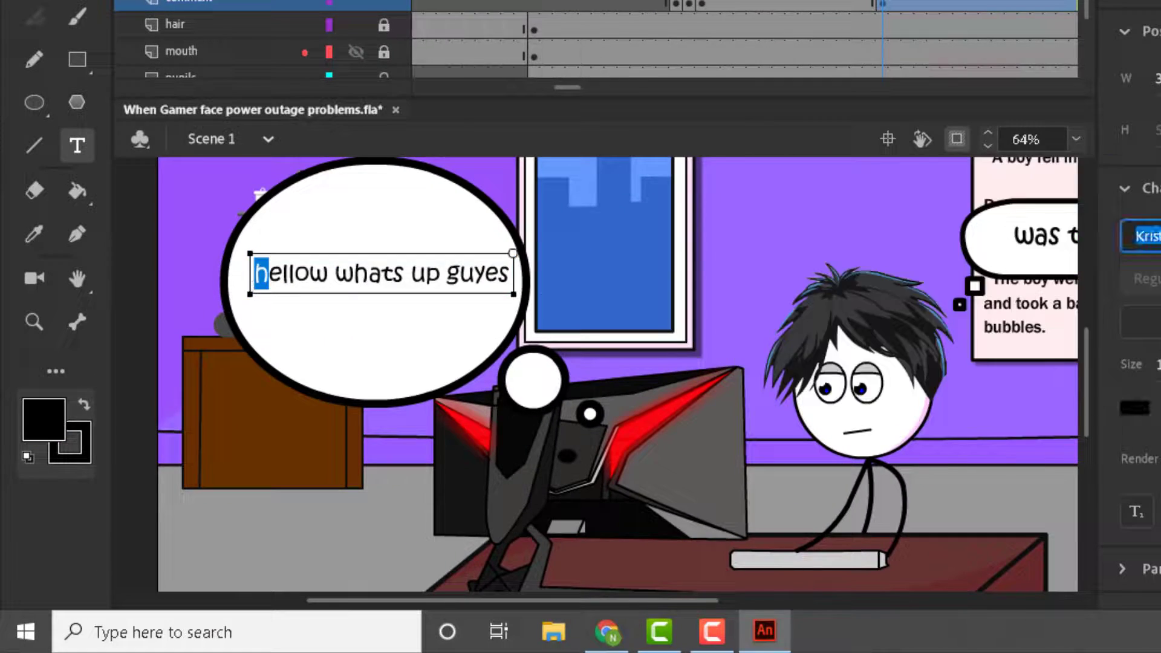
pyautogui.moveTo(509, 273); pyautogui.dragTo(233, 280)
# Try the fonts Kunstler Script, Lucida Calligraphy and MS Reference Sans Serif on the bubble text.
pyautogui.click(1112, 327)
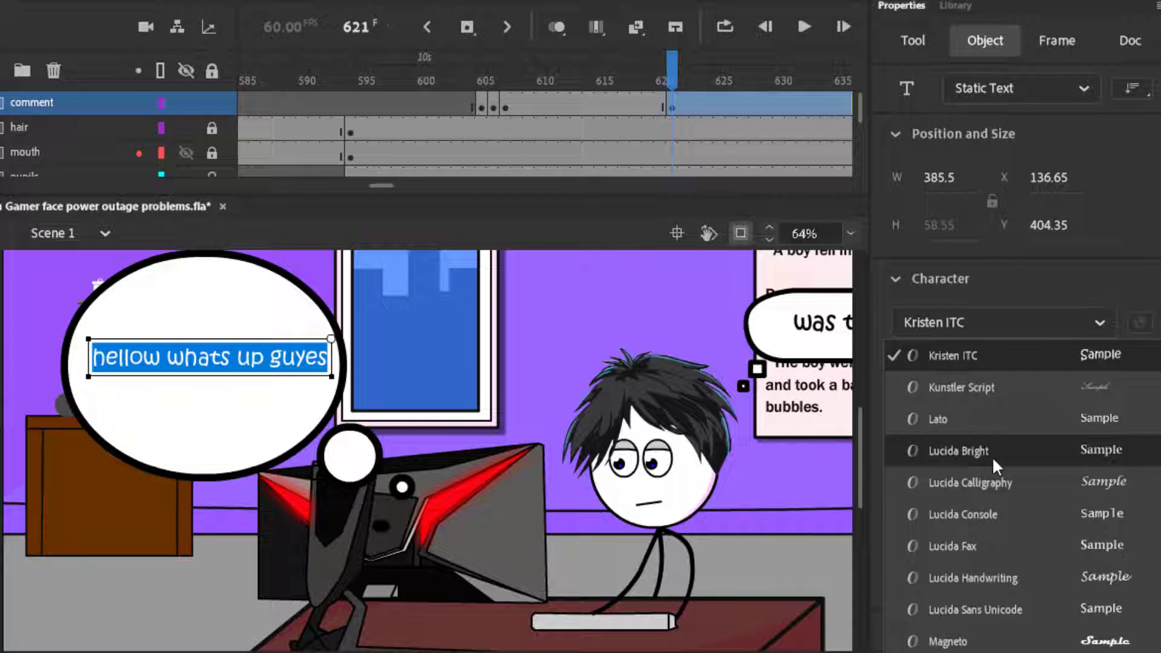
pyautogui.click(981, 389)
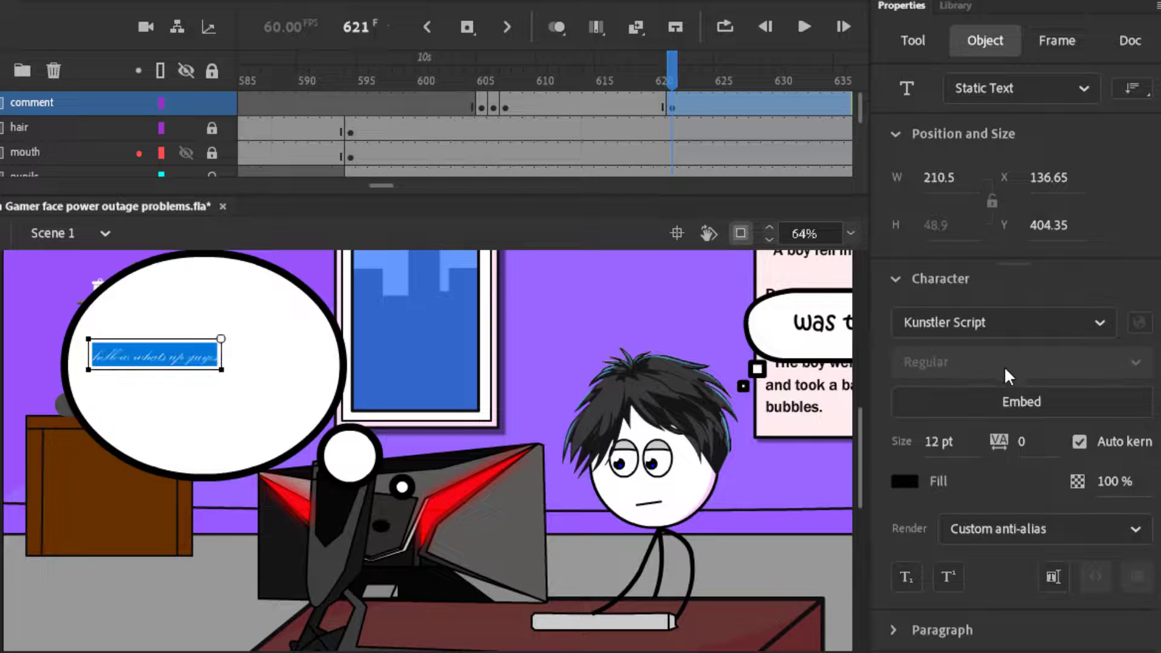
pyautogui.click(1052, 324)
pyautogui.click(1029, 457)
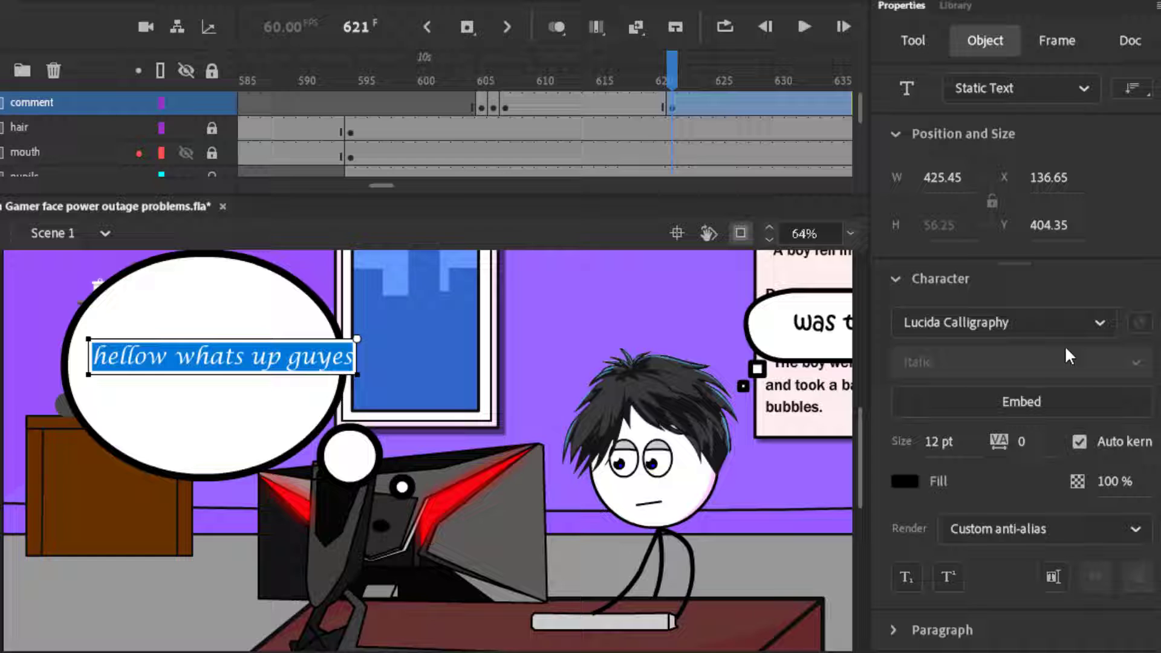
pyautogui.click(1089, 325)
pyautogui.scroll(-10, 1014, 495)
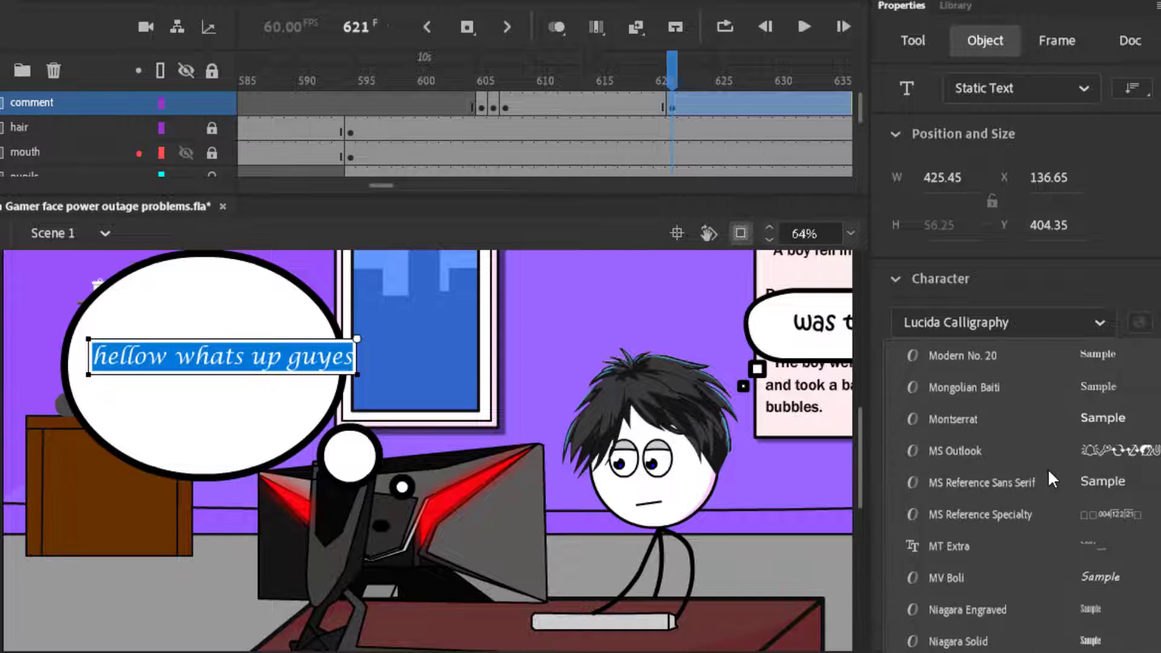
pyautogui.click(1053, 484)
# Set the bubble text's font to Old English Text MT and enlarge it to span the inside of the oval.
pyautogui.click(1100, 326)
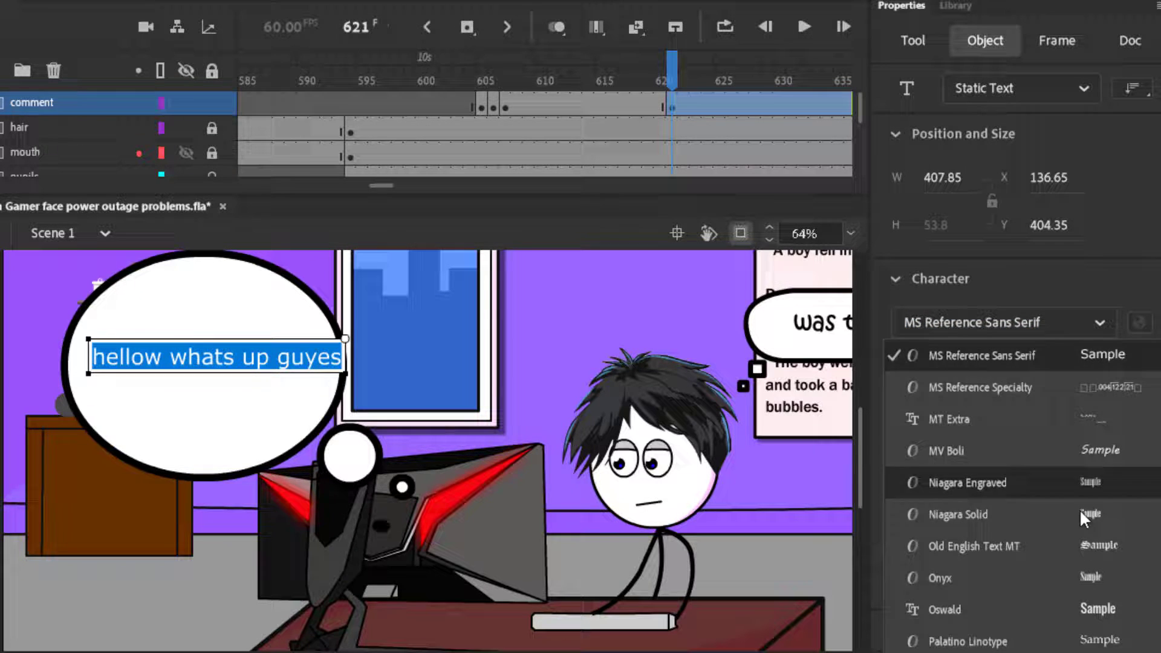
pyautogui.click(1078, 548)
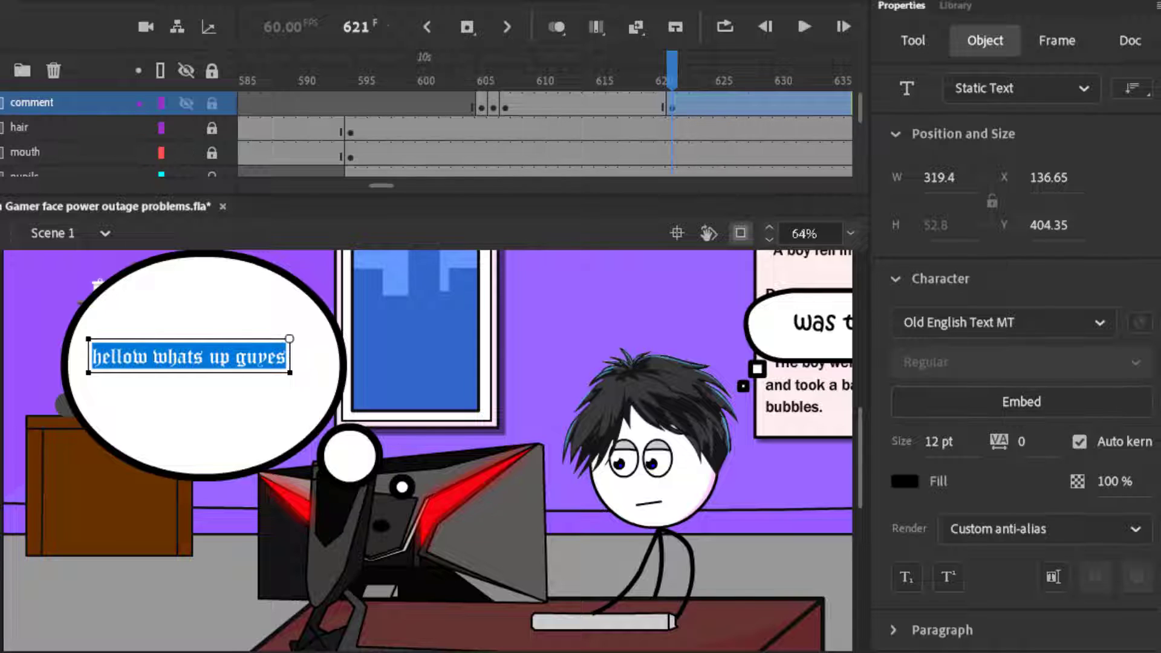
pyautogui.press('q')
pyautogui.moveTo(306, 328); pyautogui.dragTo(335, 326)
pyautogui.moveTo(259, 361); pyautogui.dragTo(276, 362)
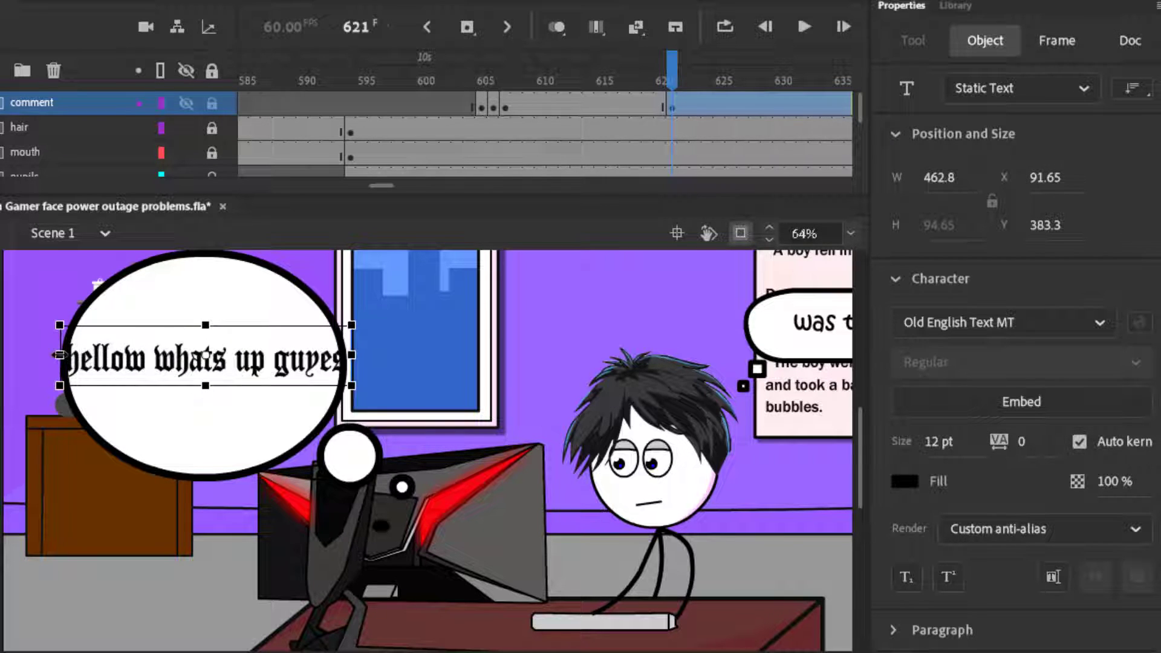
pyautogui.moveTo(59, 355); pyautogui.dragTo(81, 355)
pyautogui.click(477, 364)
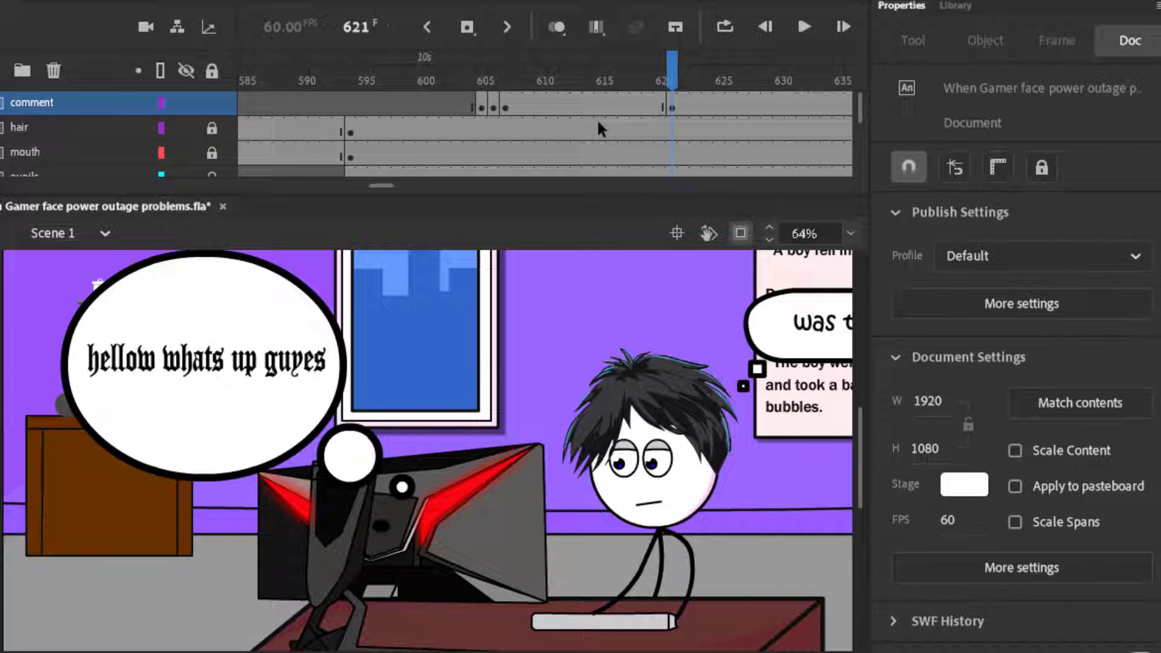
# Play the timeline from just before the bubble's keyframe, and convert the oval bubble with its small circles to a graphic symbol.
pyautogui.click(612, 80)
pyautogui.press('Return')
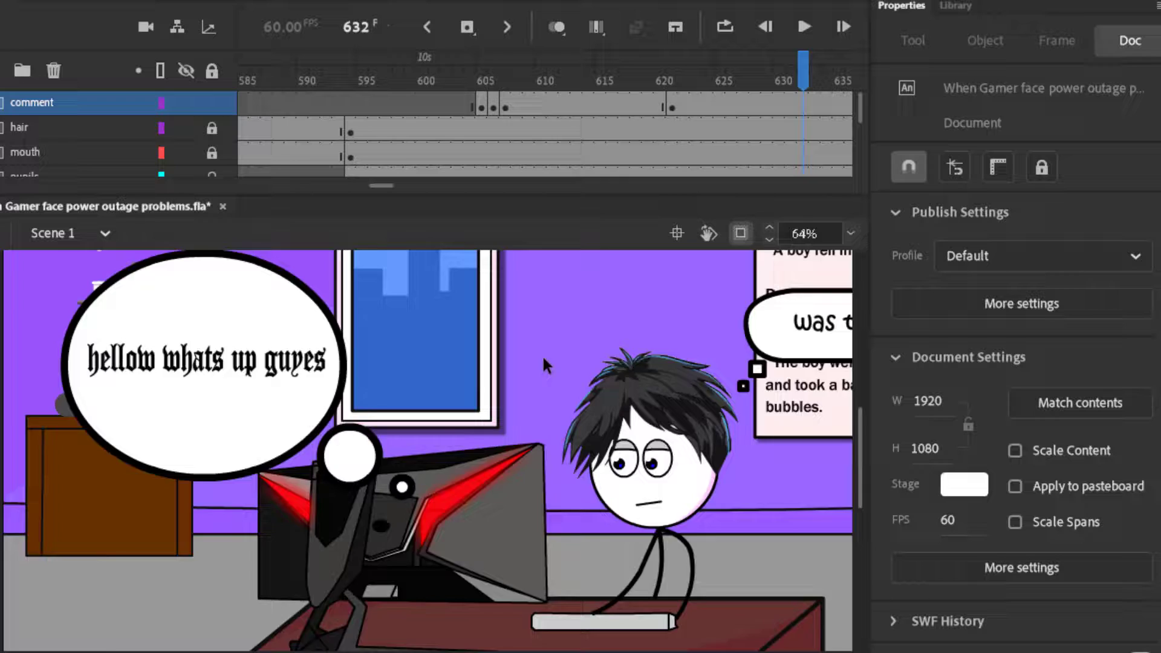
pyautogui.hotkey('ctrl', '-')
pyautogui.moveTo(5, 343); pyautogui.dragTo(302, 650)
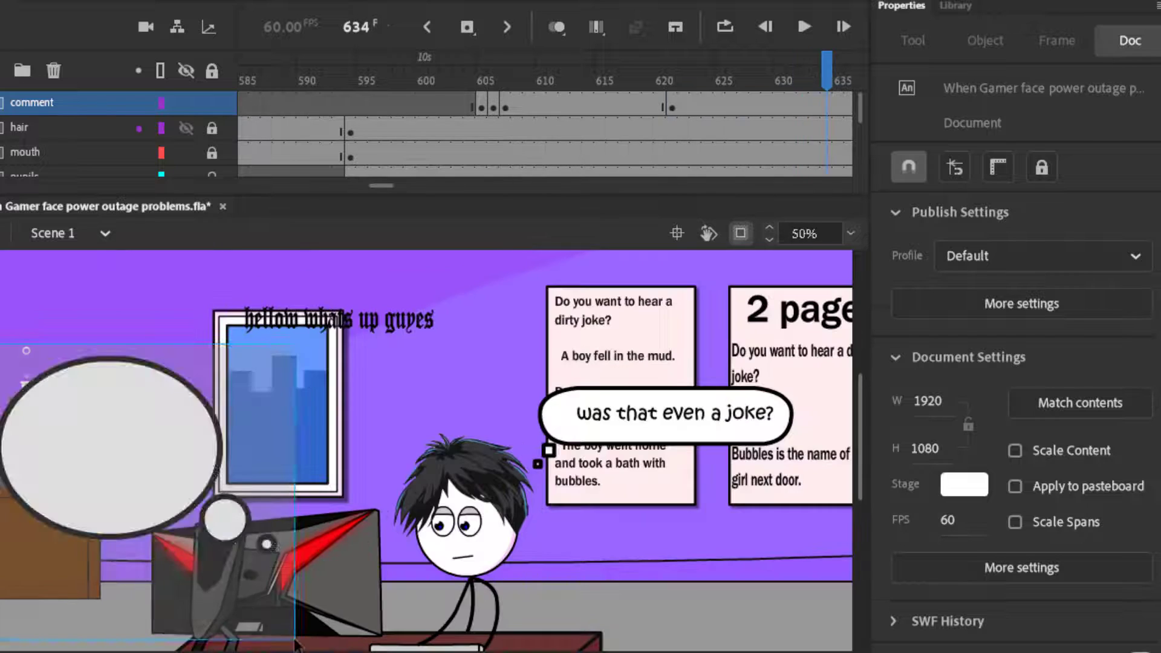
pyautogui.rightClick(155, 496)
pyautogui.click(228, 463)
pyautogui.press('Return')
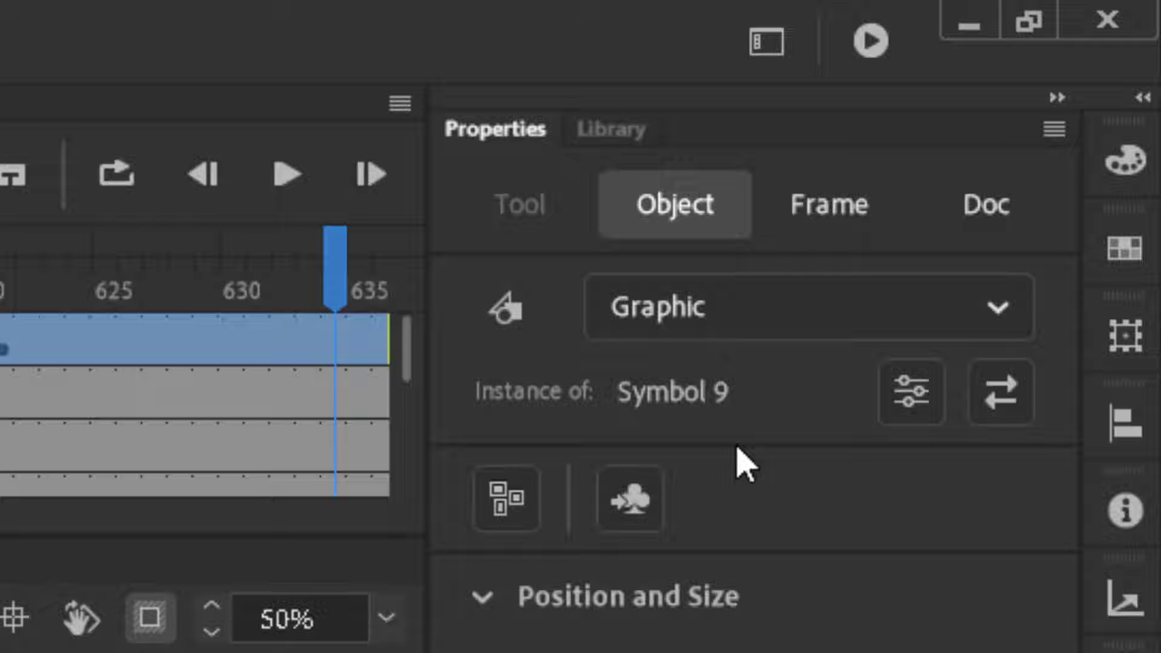